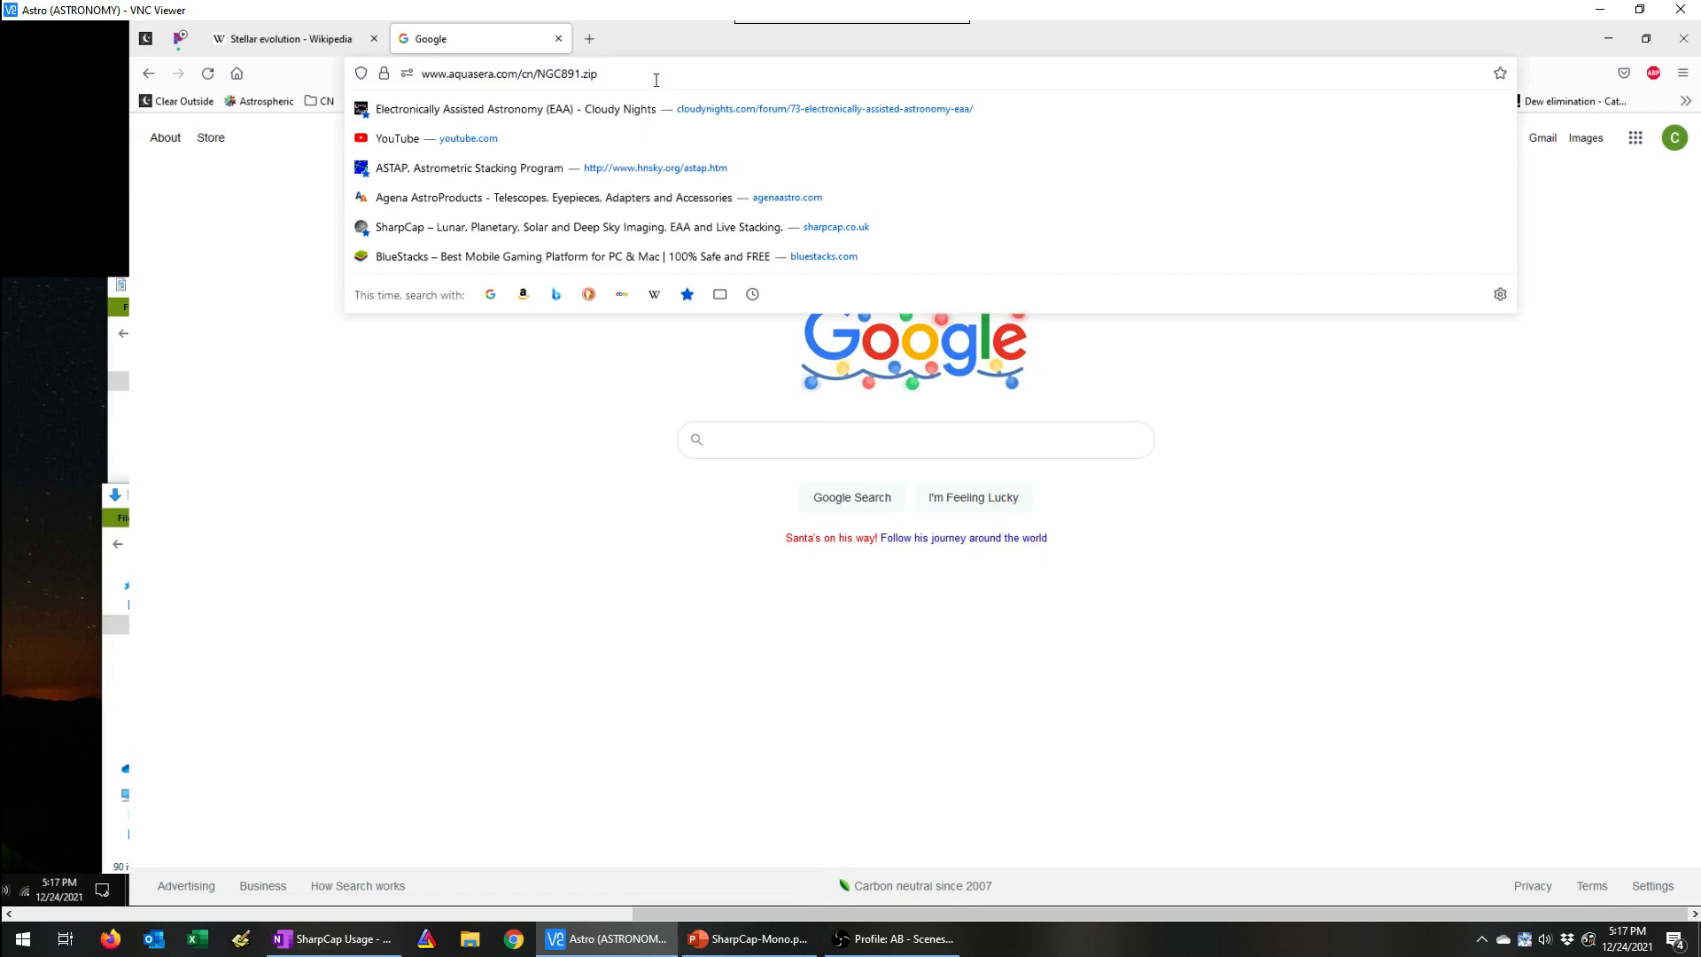
key(Return)
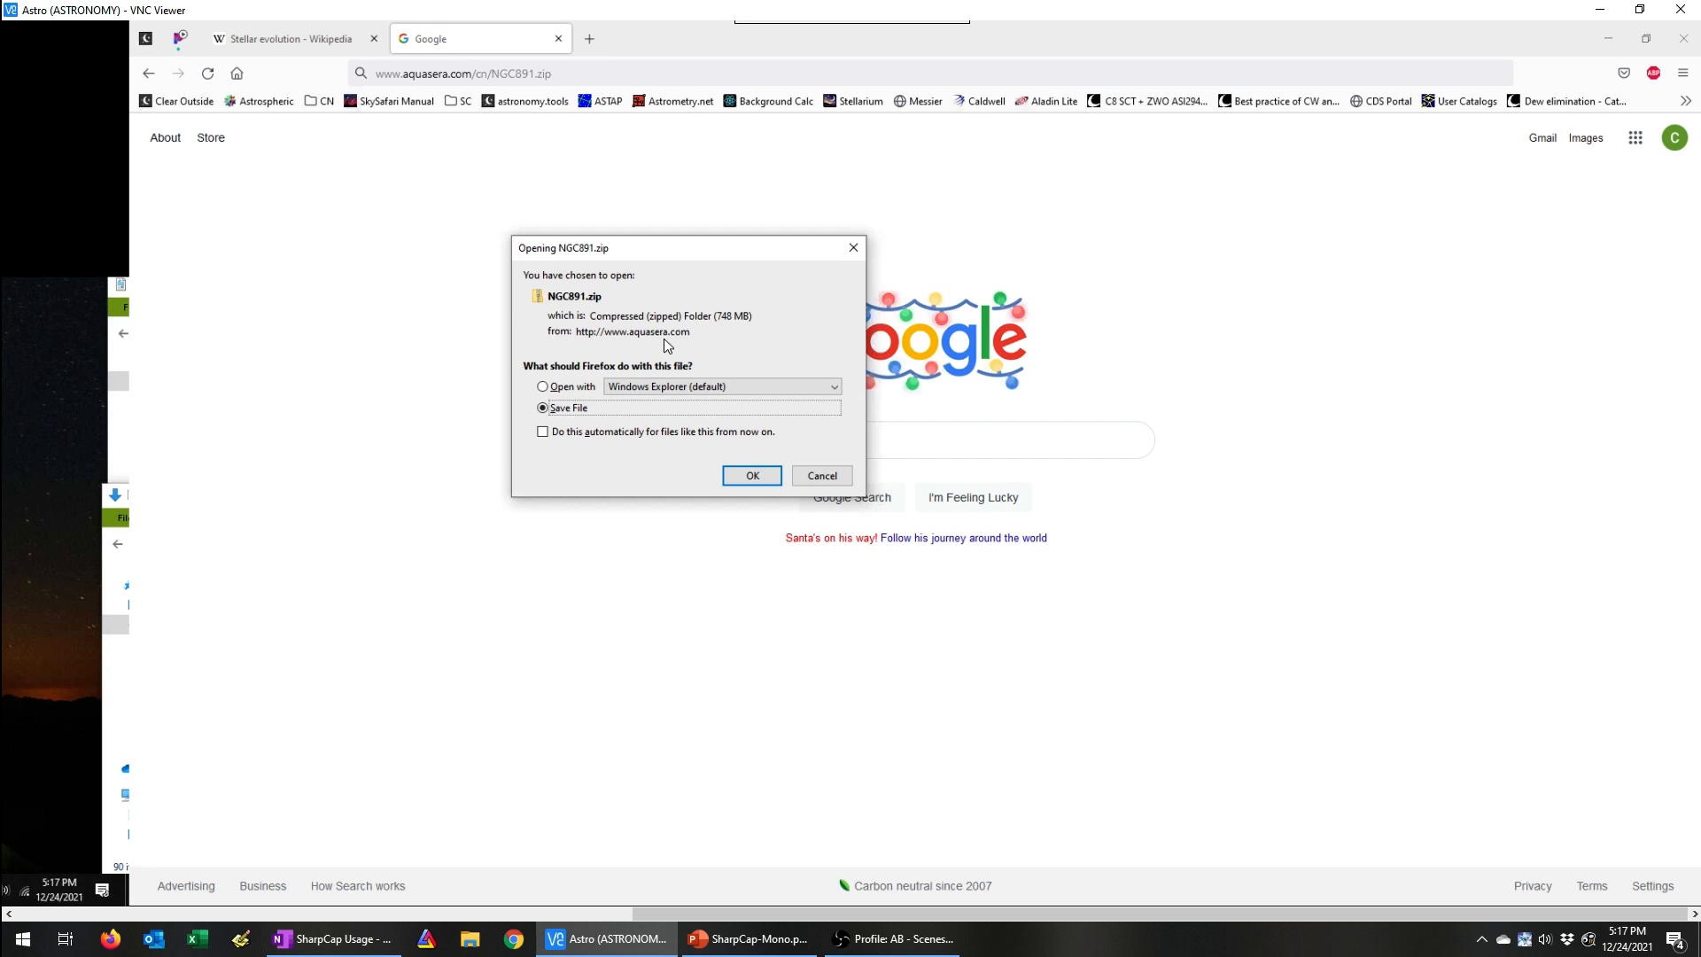
click(831, 481)
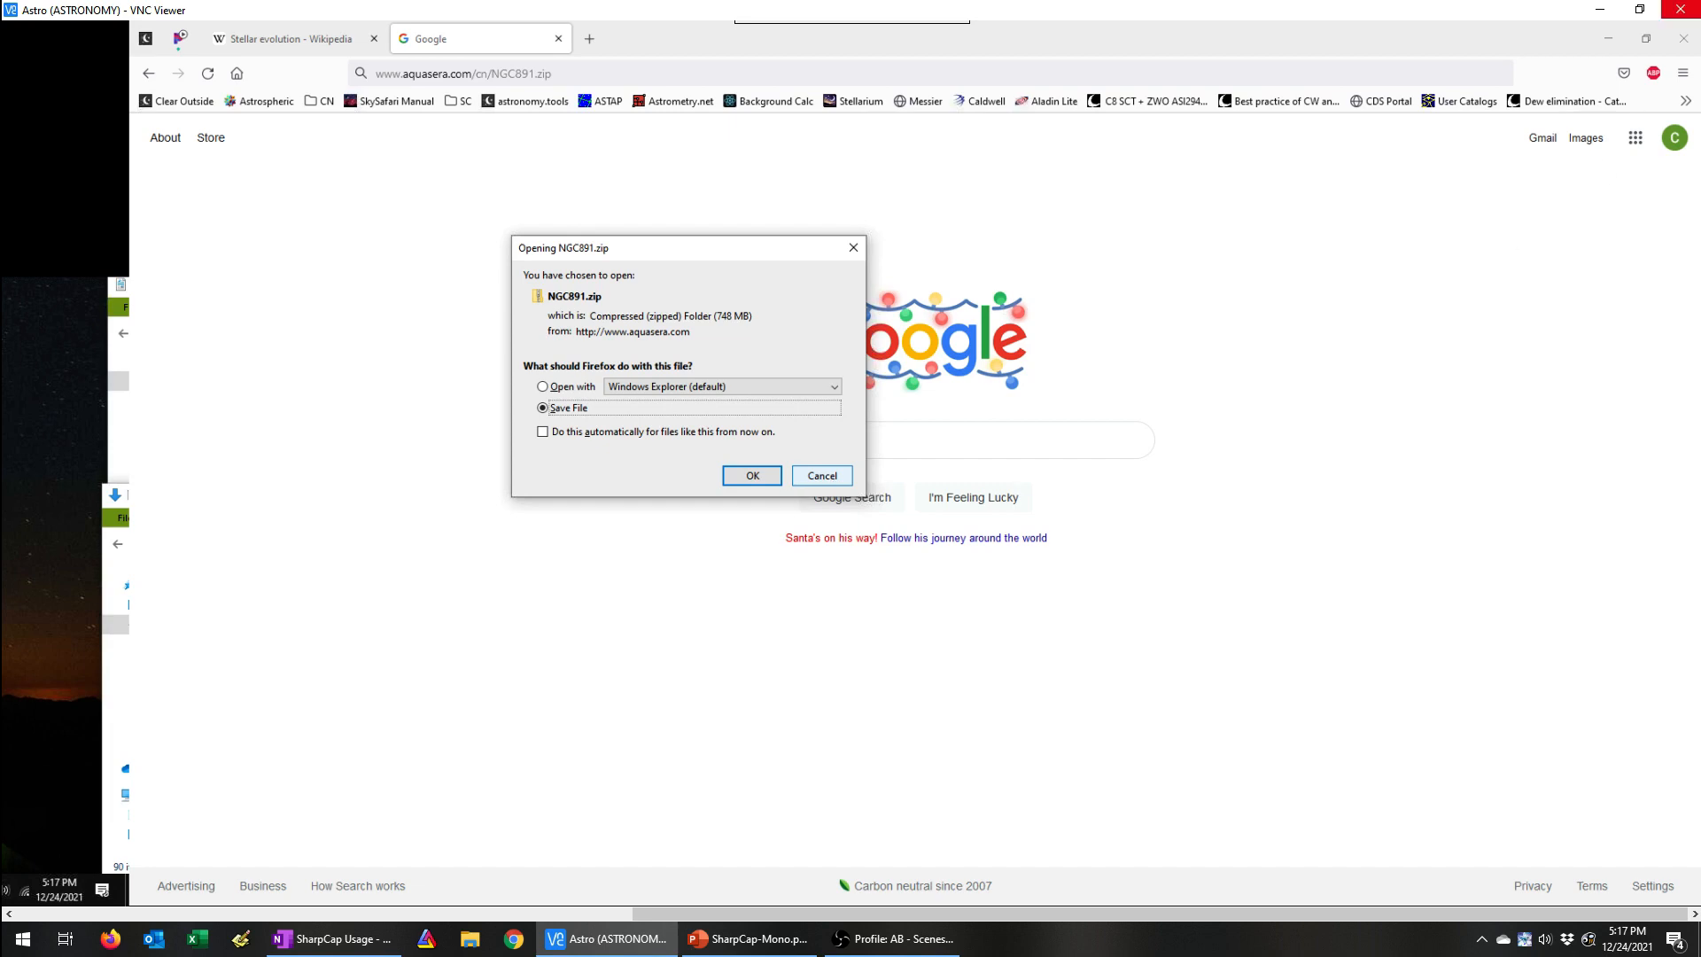
Step: Move NGC891.zip from Downloads into Documents and extract it there into an NGC891 folder
click(1605, 38)
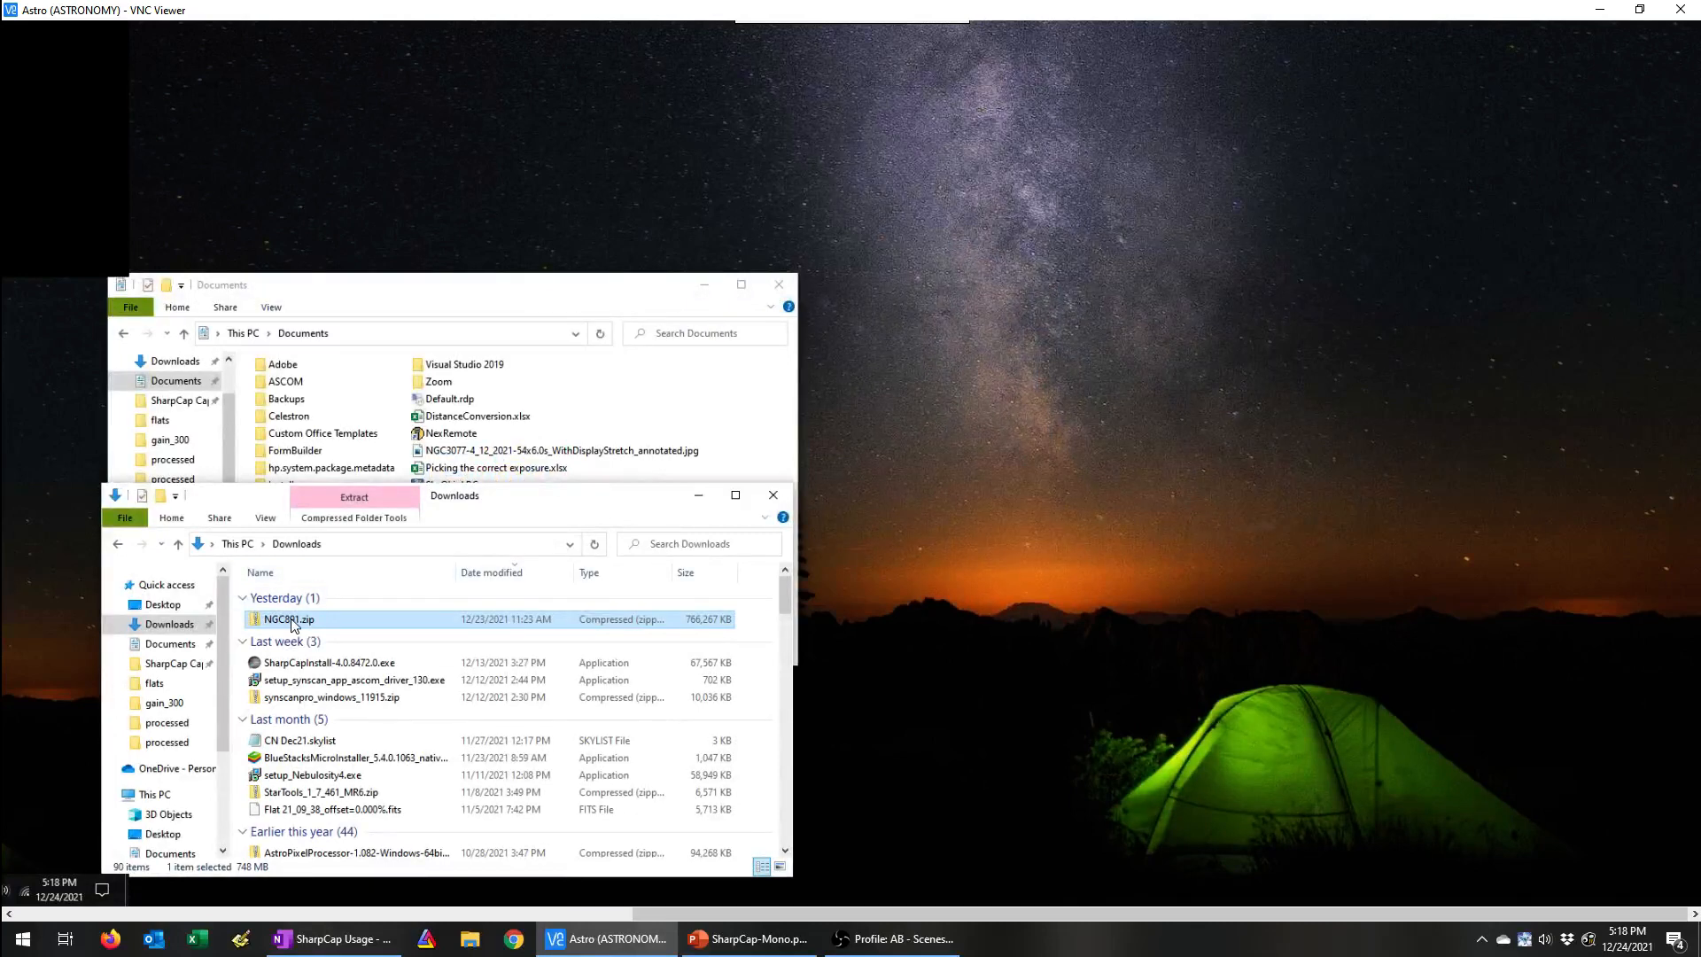
drag(292, 622, 770, 471)
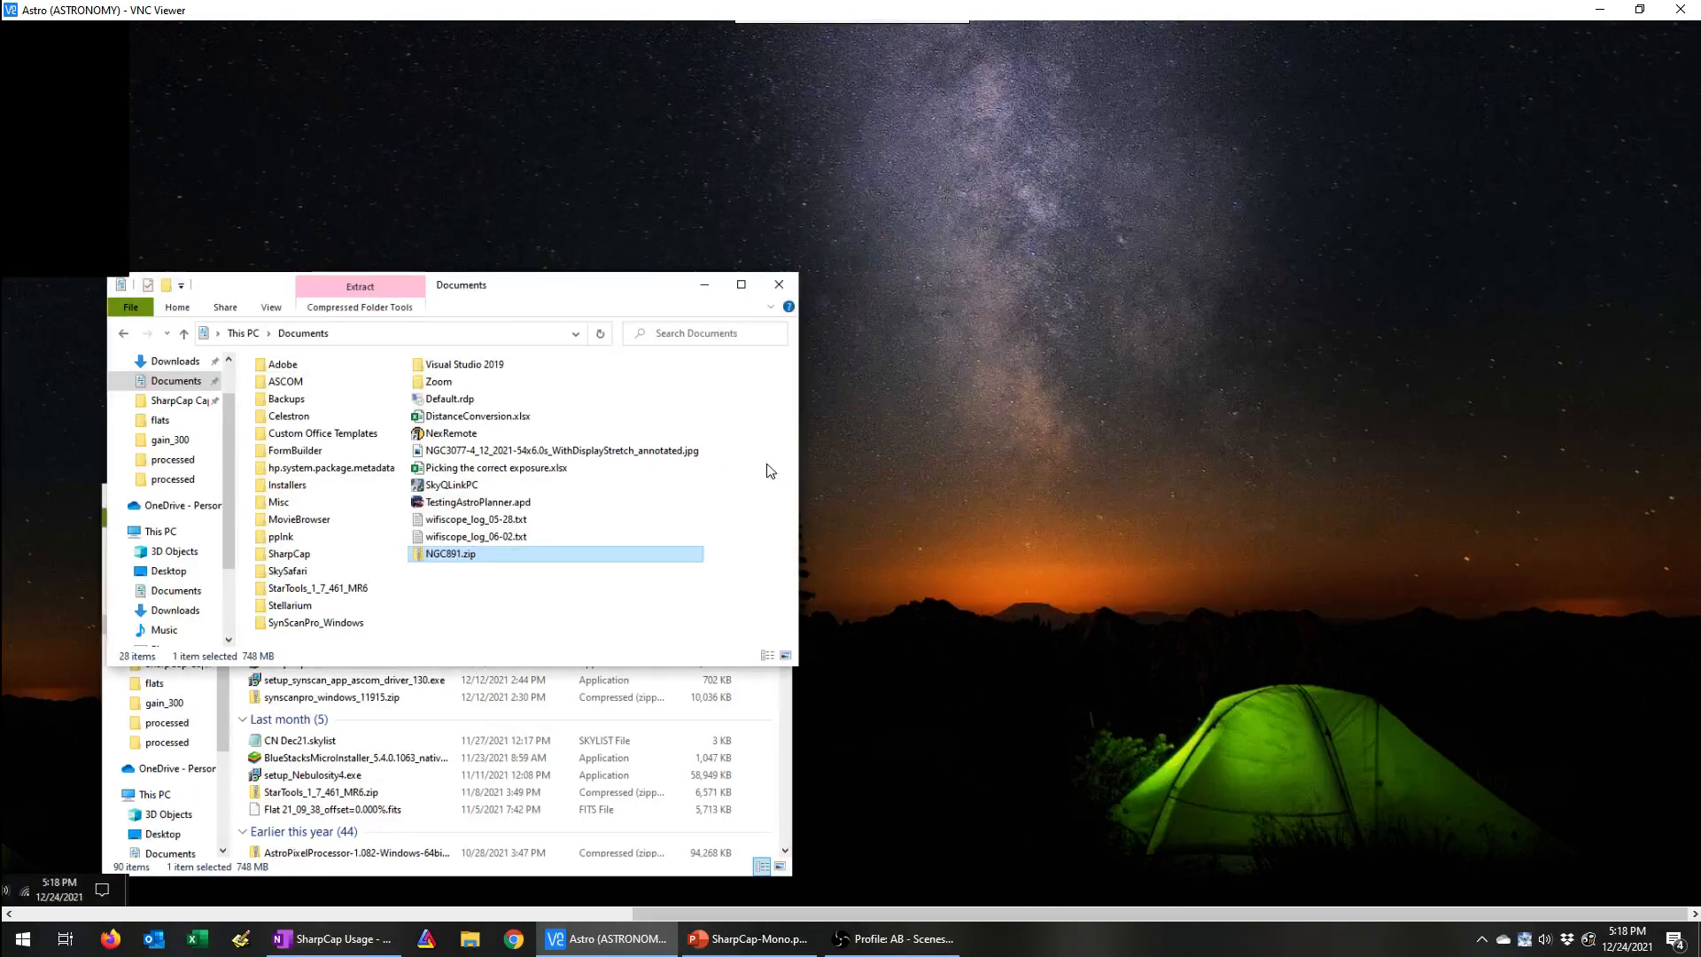
double_click(448, 555)
right_click(447, 553)
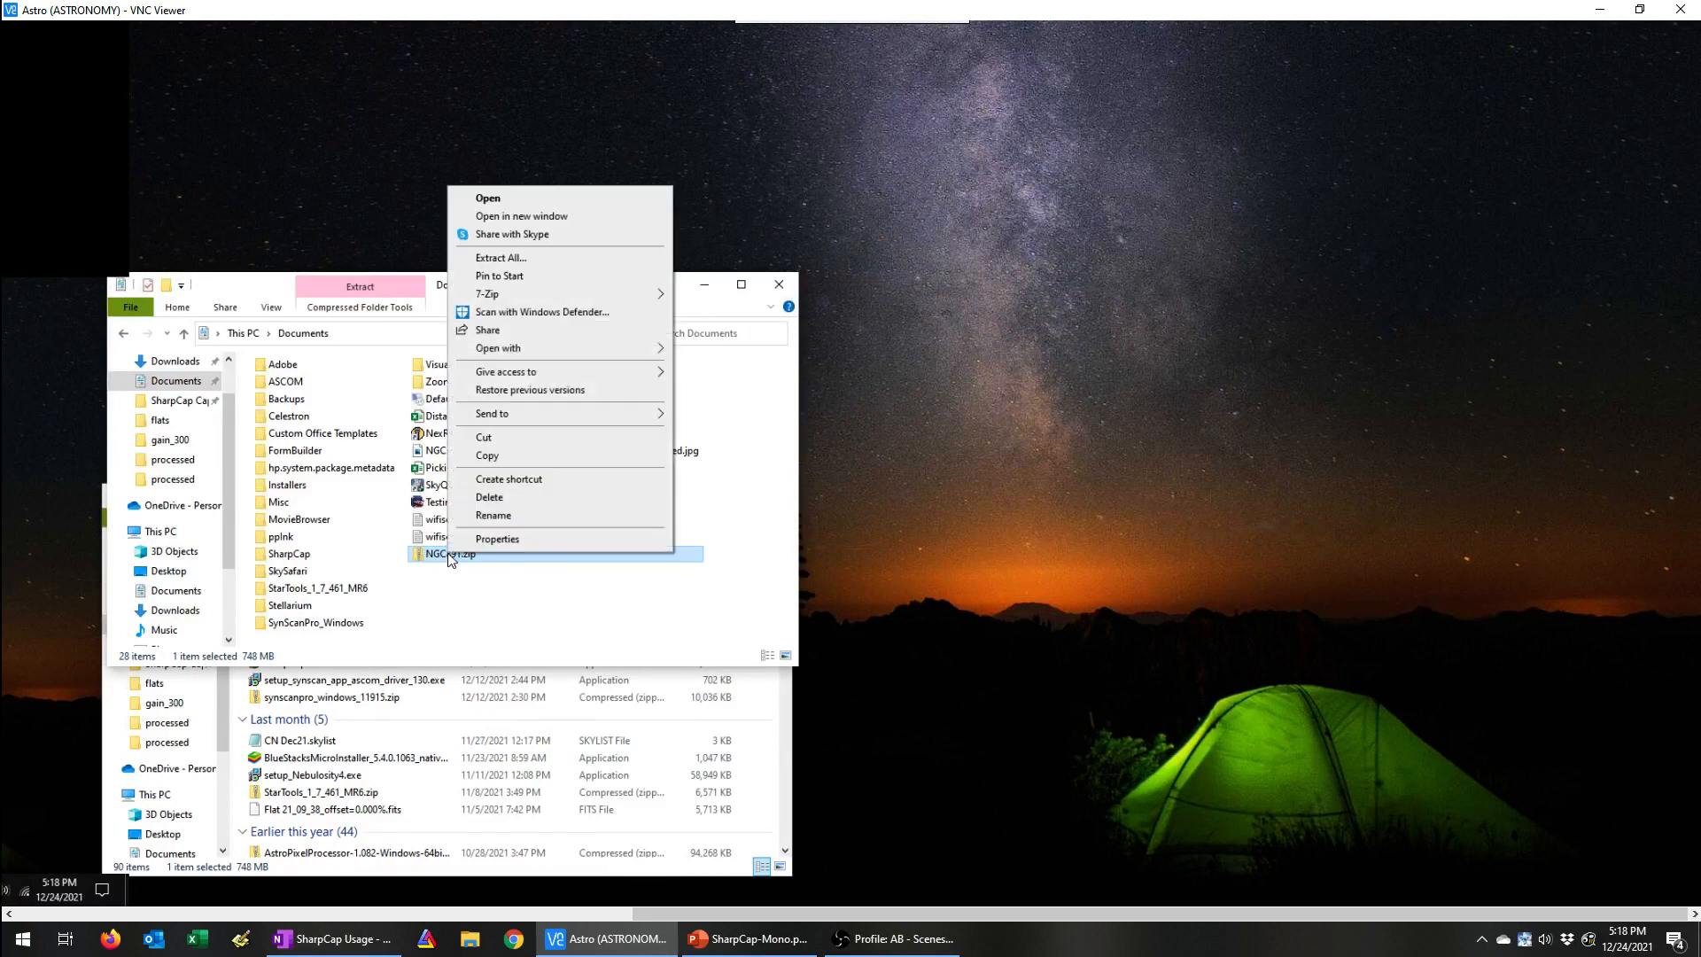
click(496, 258)
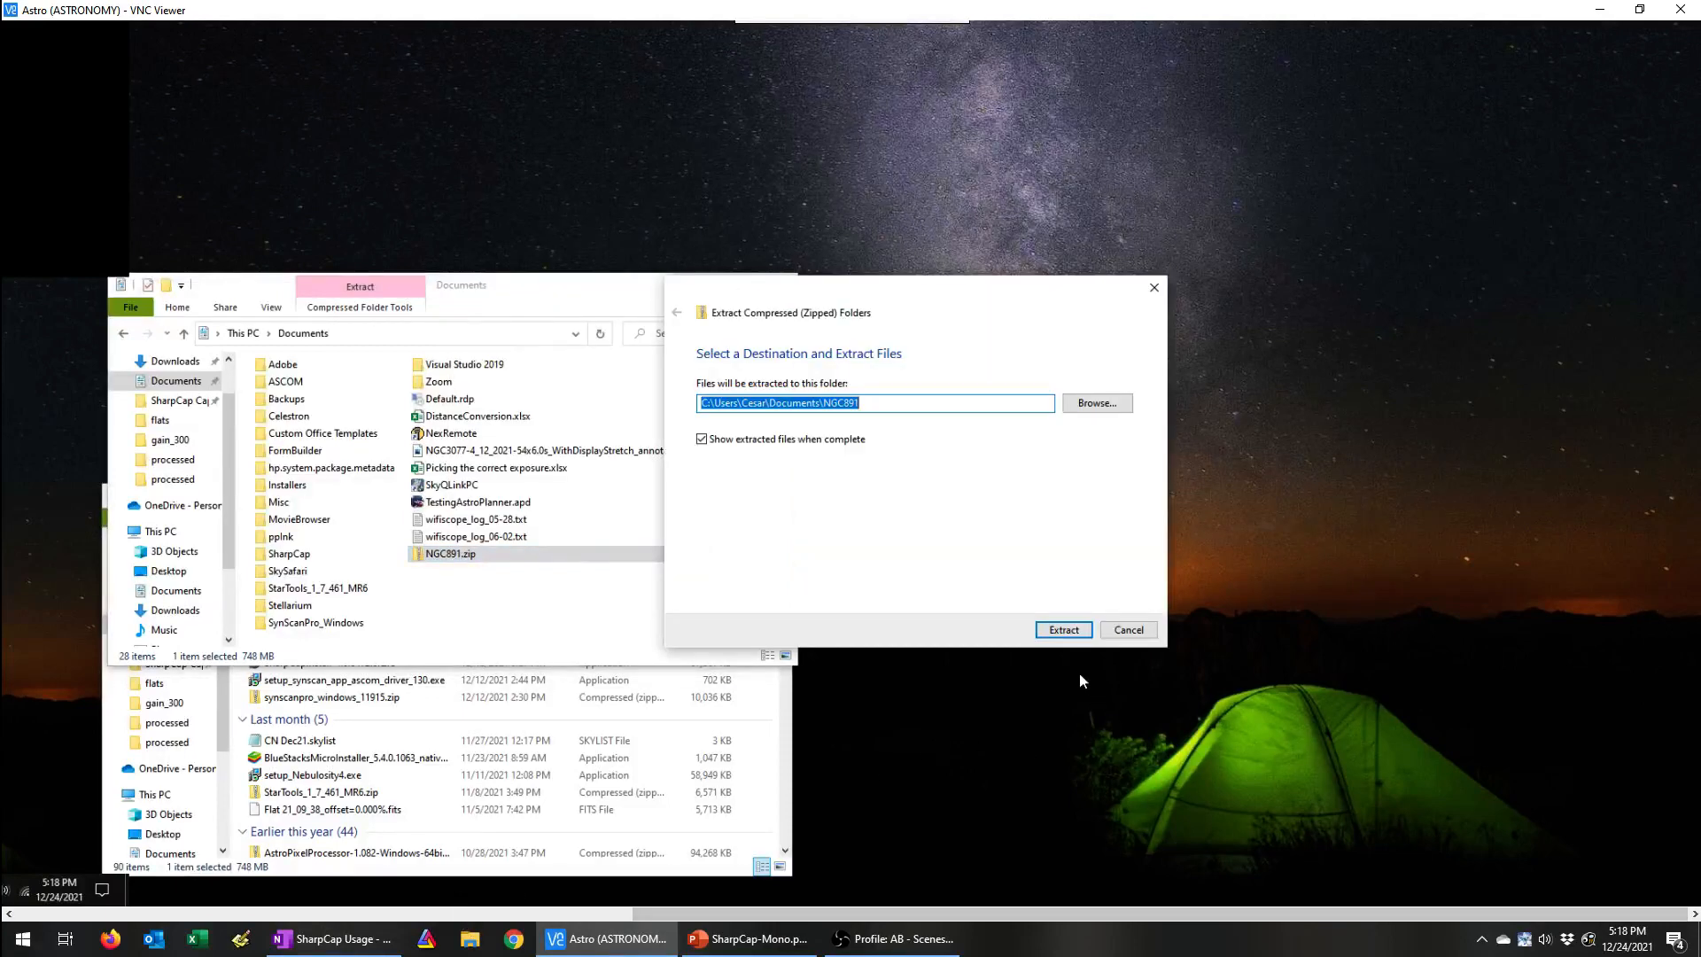
click(1061, 631)
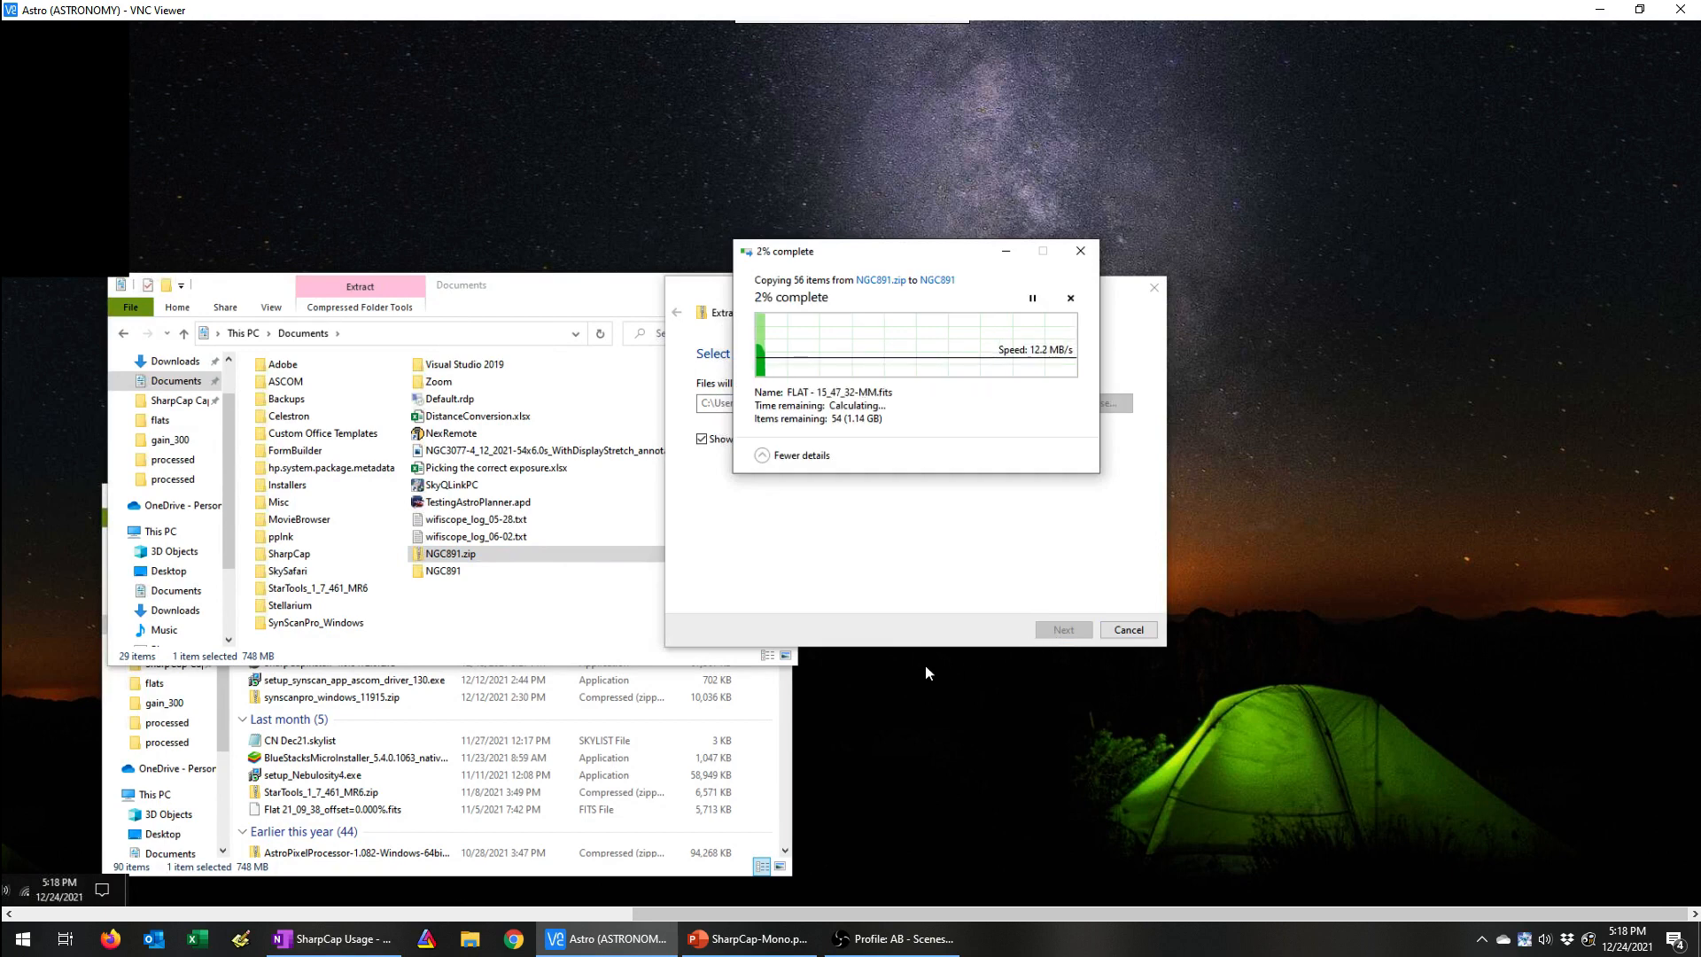
Step: Examine the contents of the extracted NGC891 folder and its rawframes subfolder
double_click(451, 571)
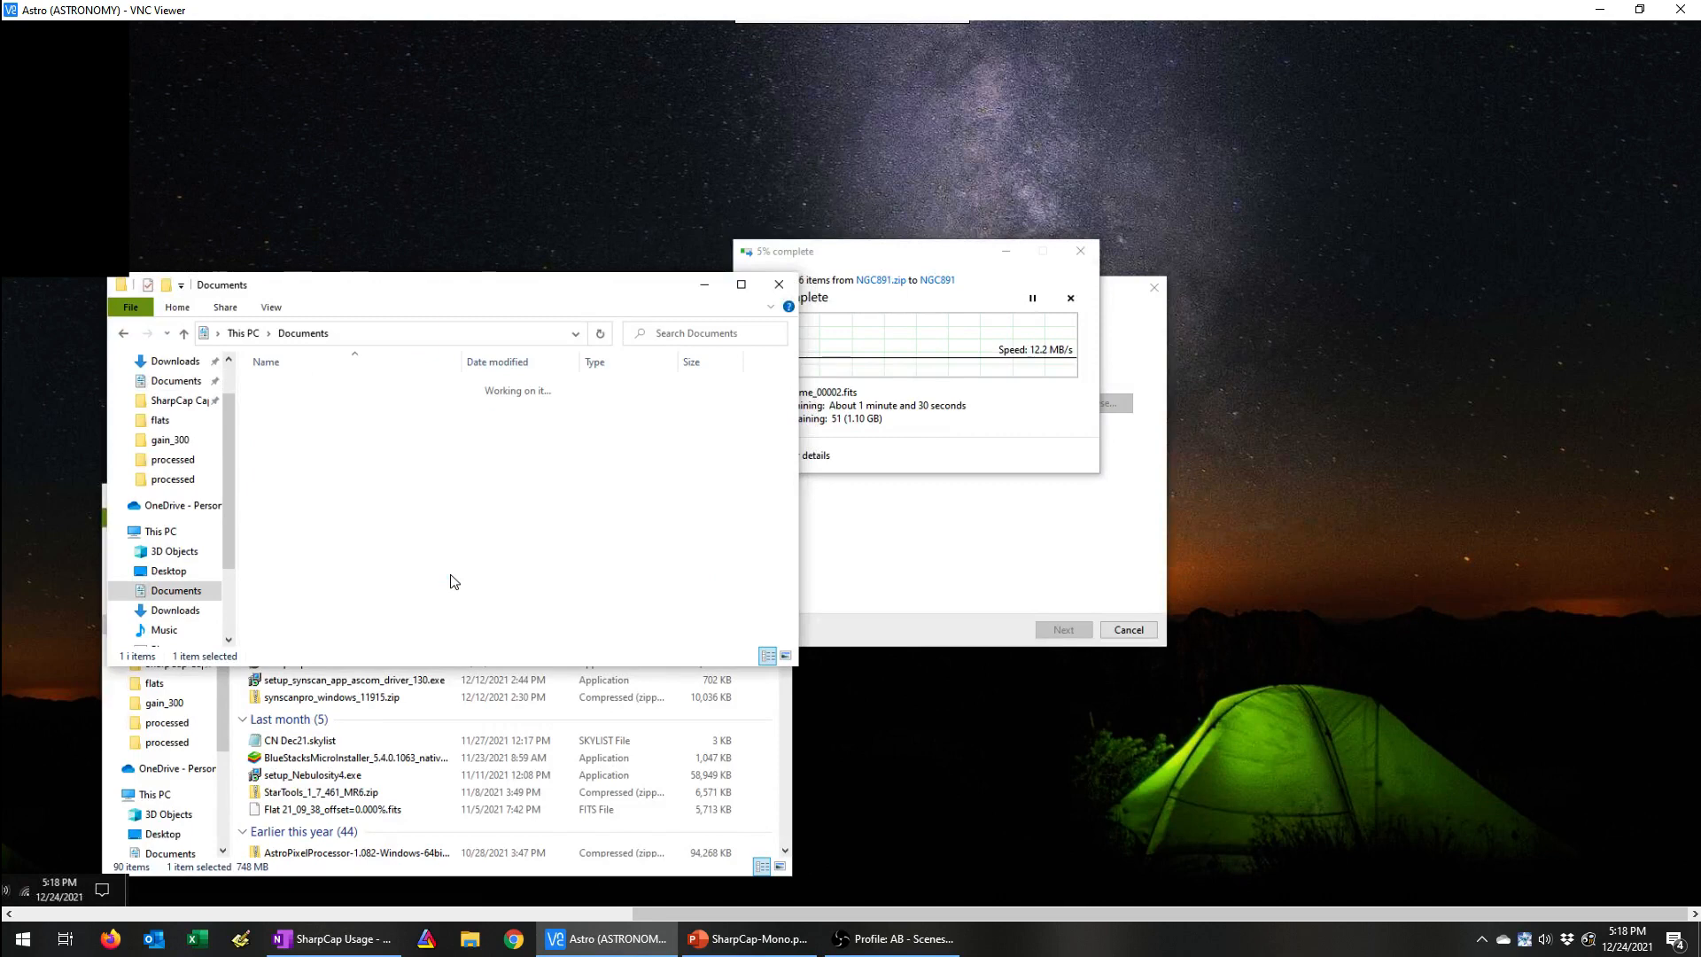
double_click(286, 389)
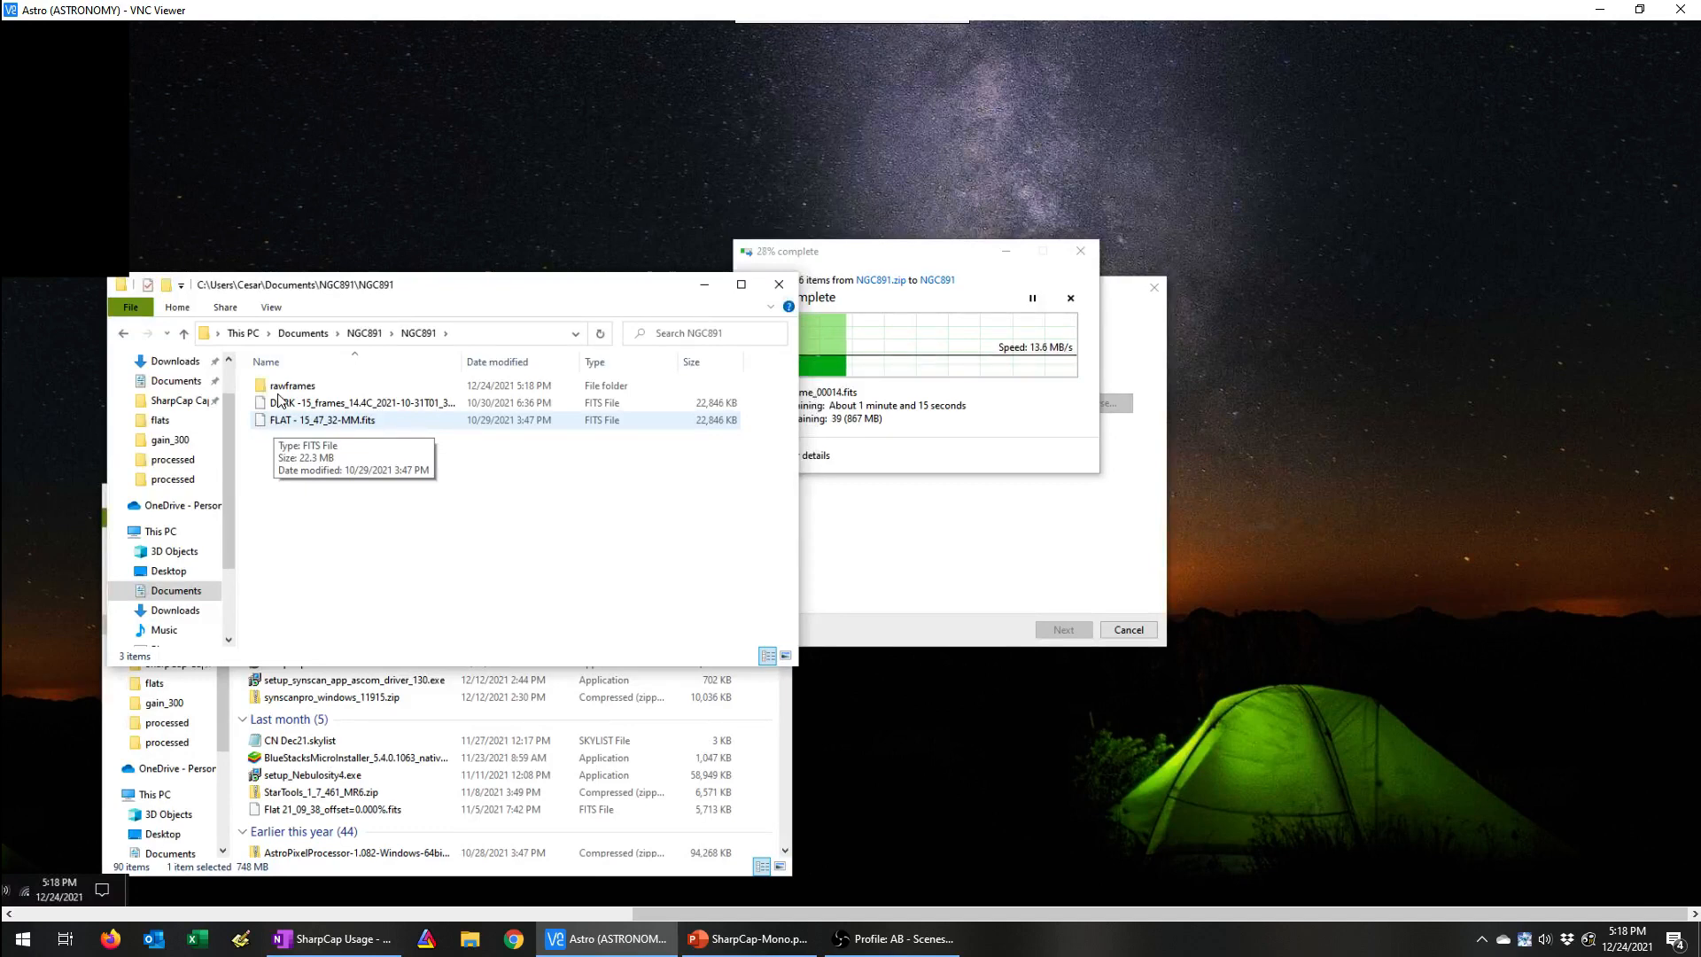
click(280, 394)
double_click(280, 394)
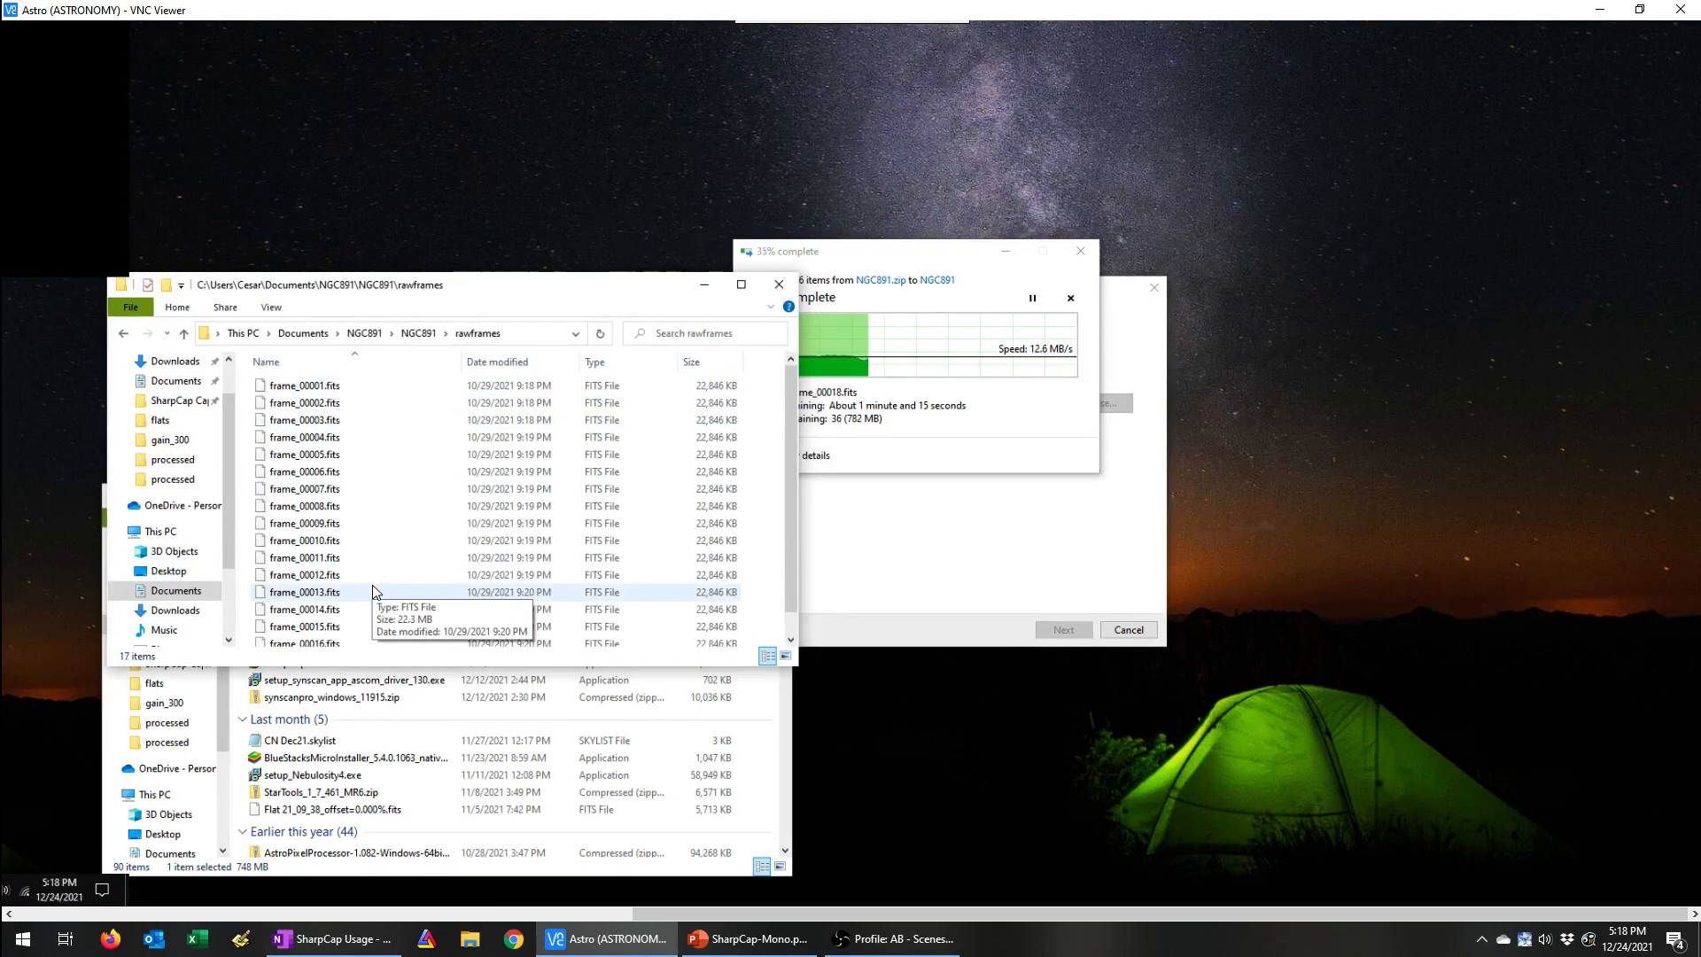
click(422, 335)
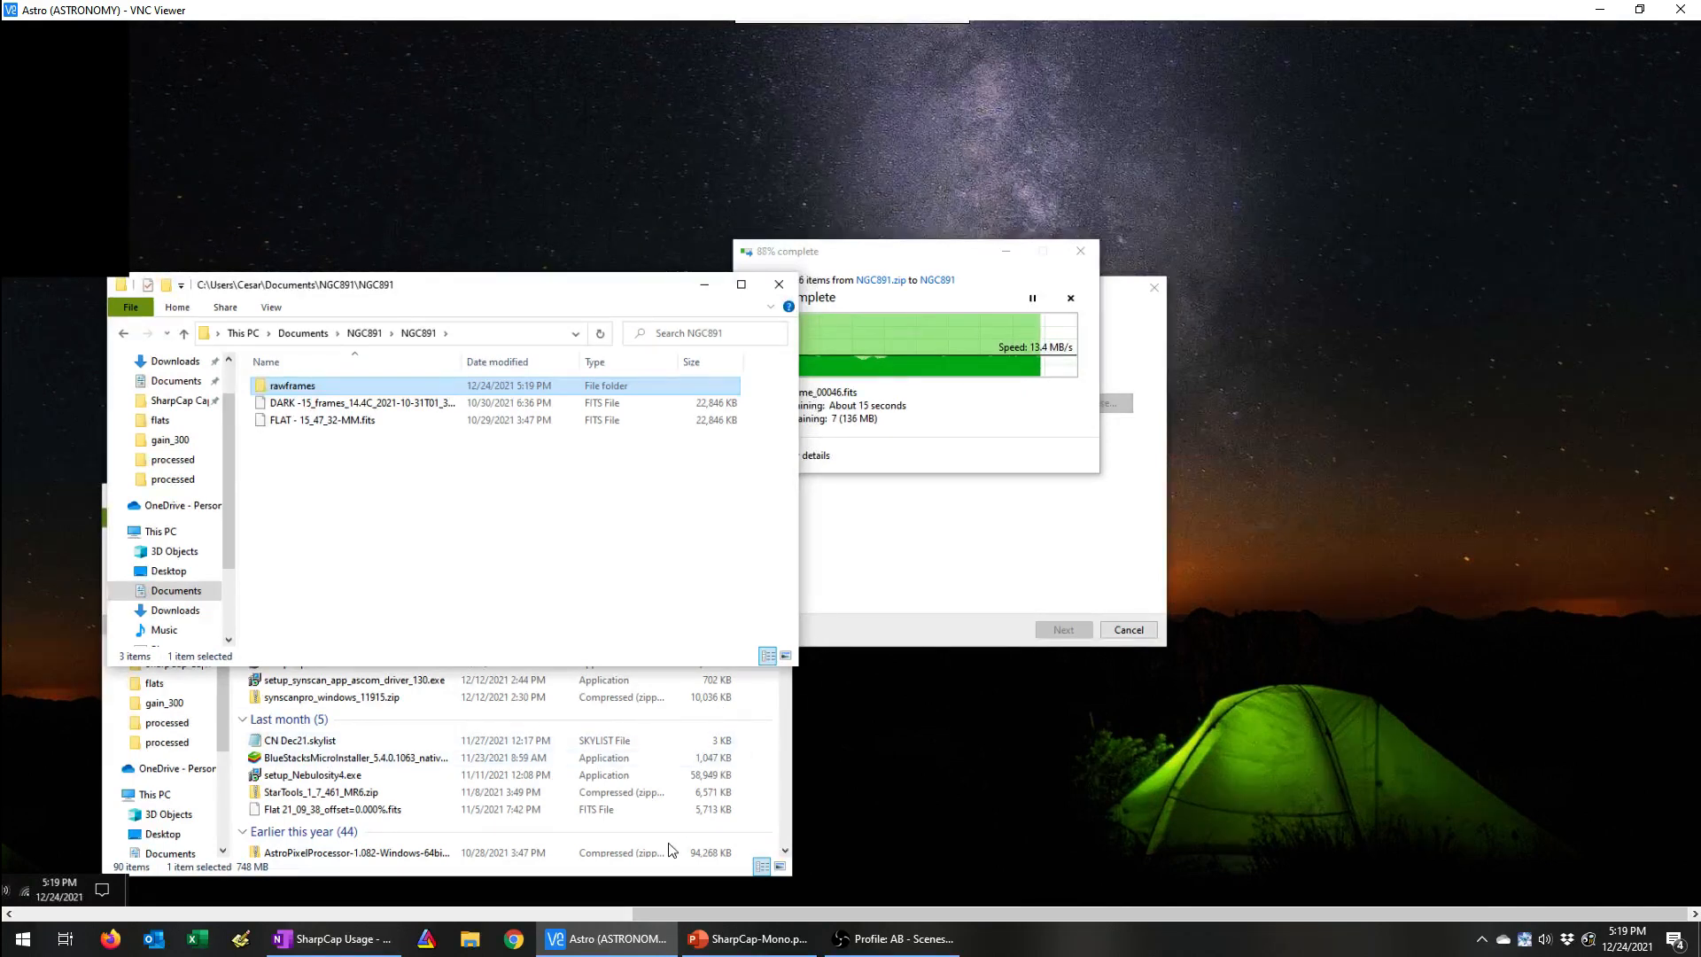
Step: Switch to SharpCap Pro on the remote desktop and open the Folder Monitor Camera as the active camera
click(580, 914)
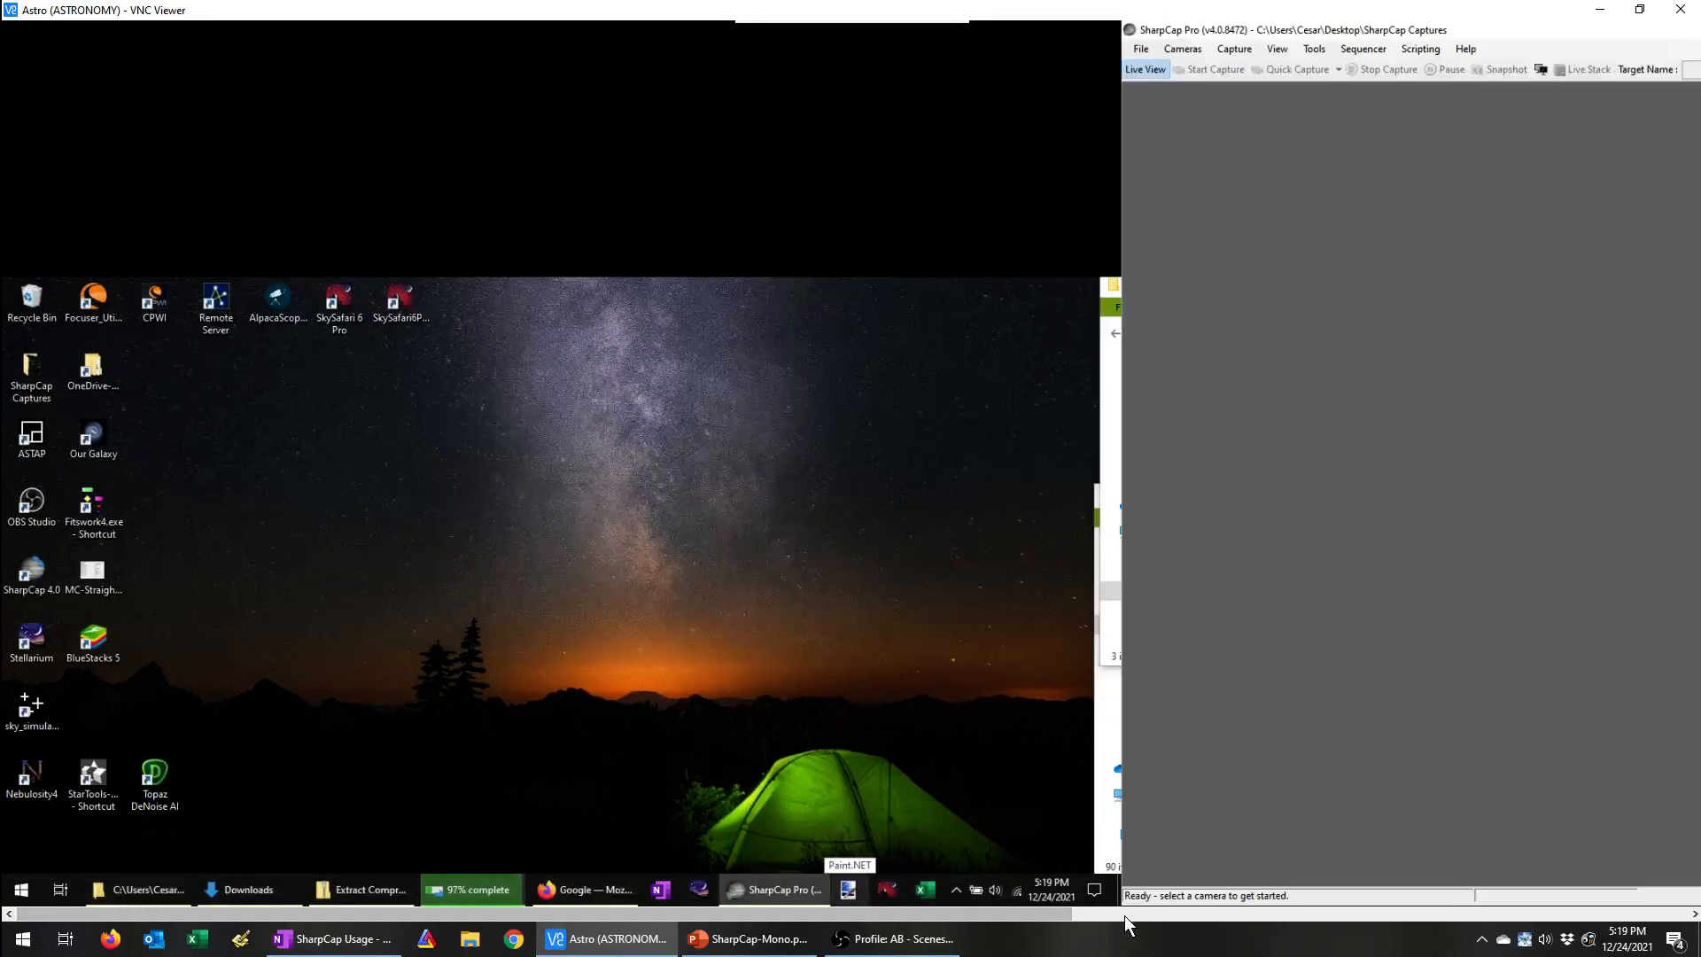
click(1125, 916)
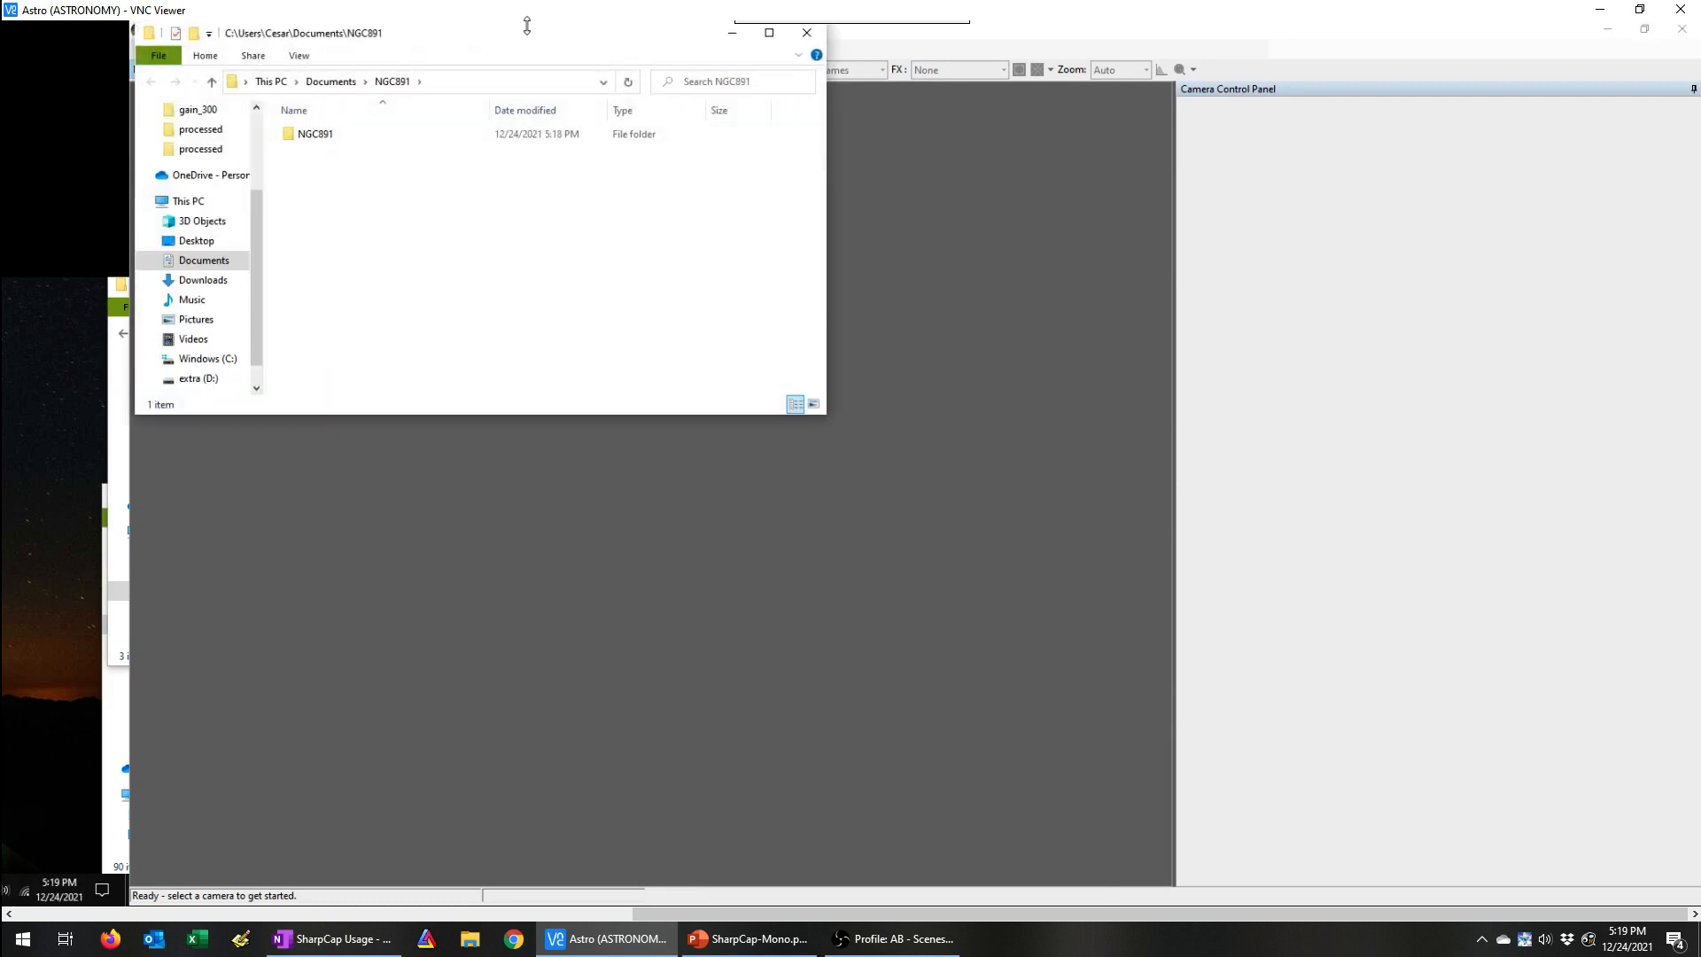
click(733, 33)
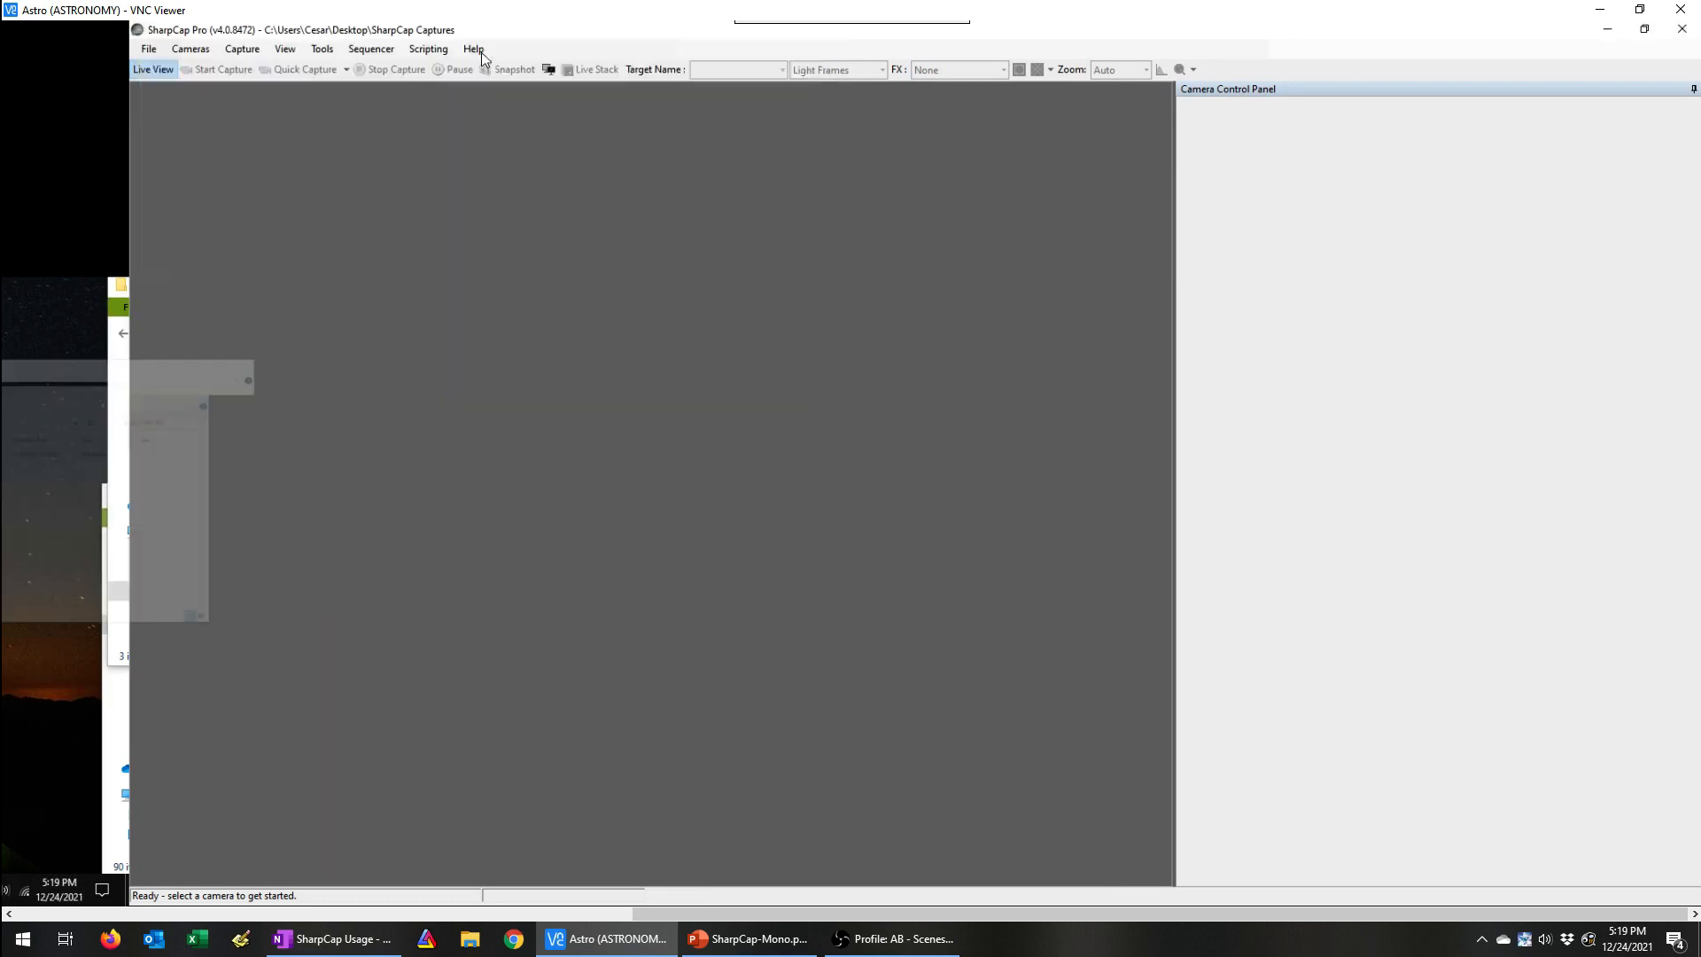
click(191, 49)
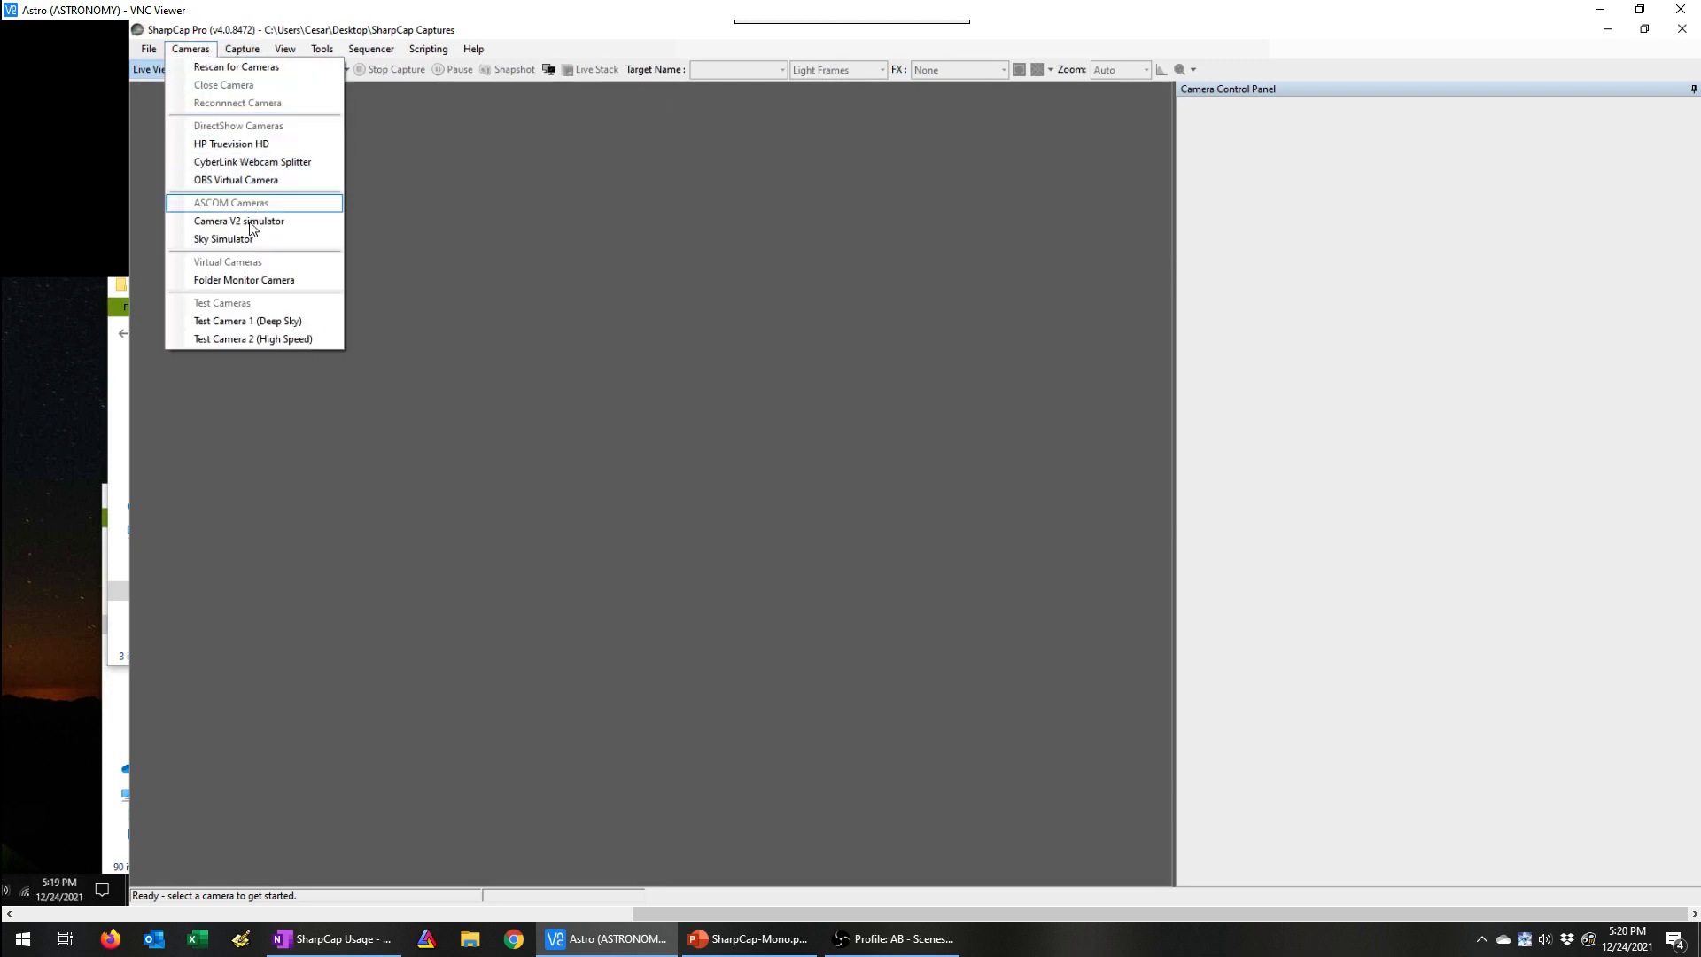
click(251, 281)
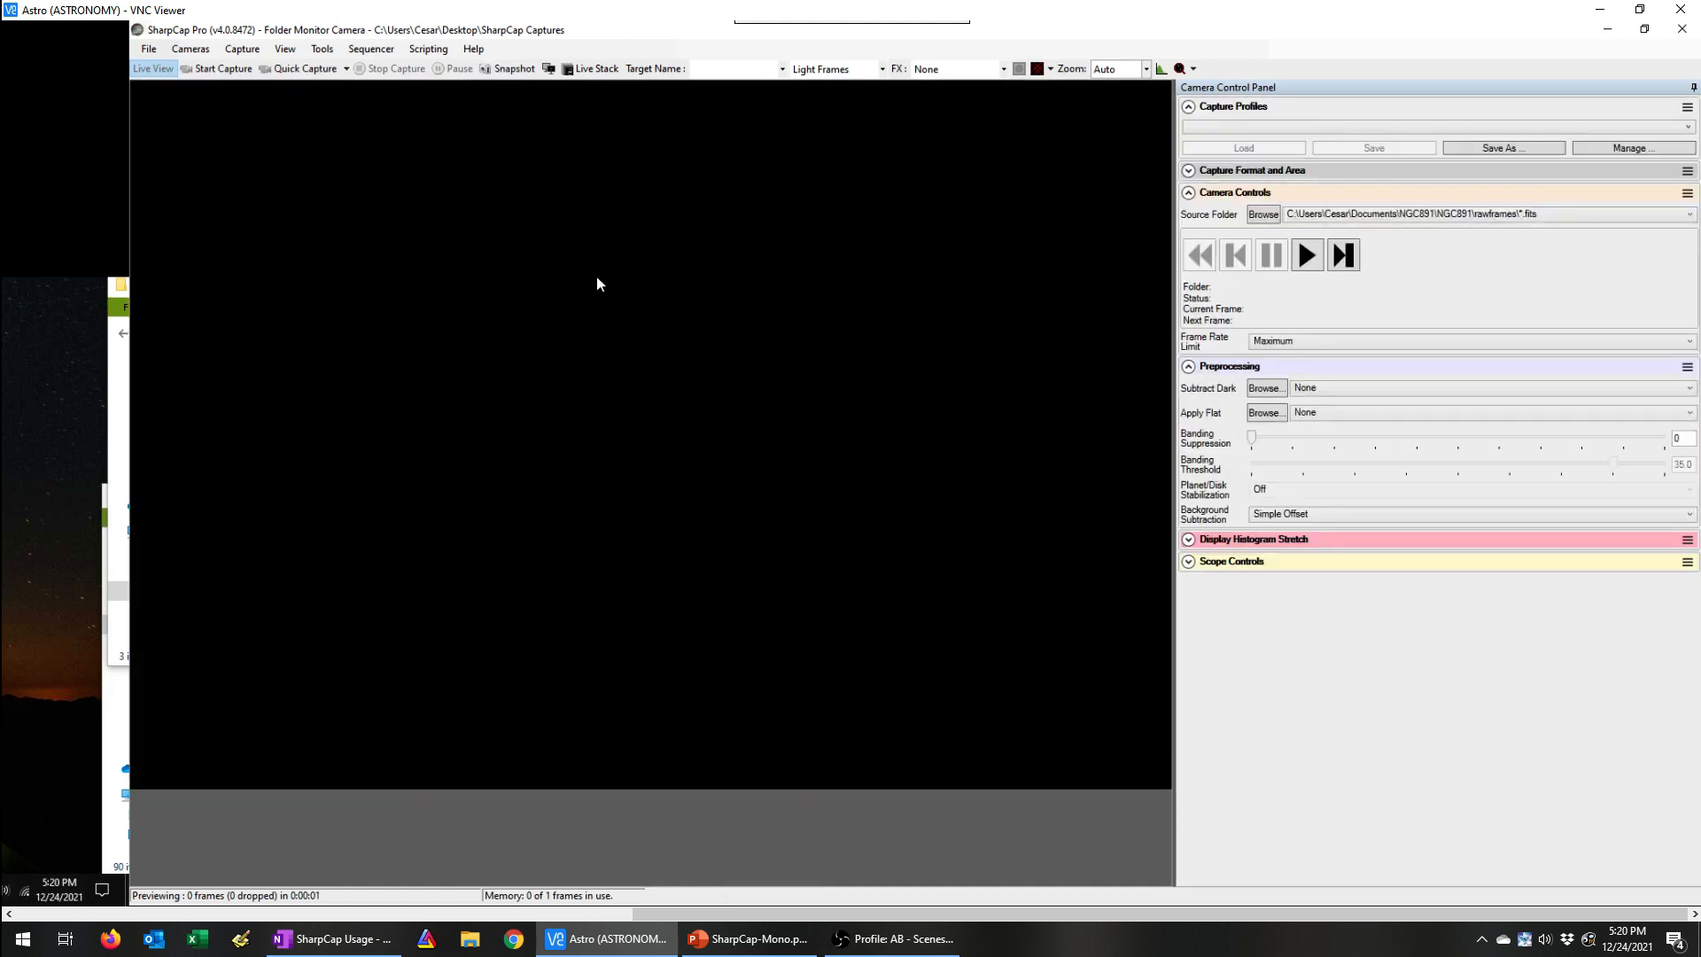
Step: Set the camera's source to all .fits files in the NGC891 rawframes folder
click(1255, 219)
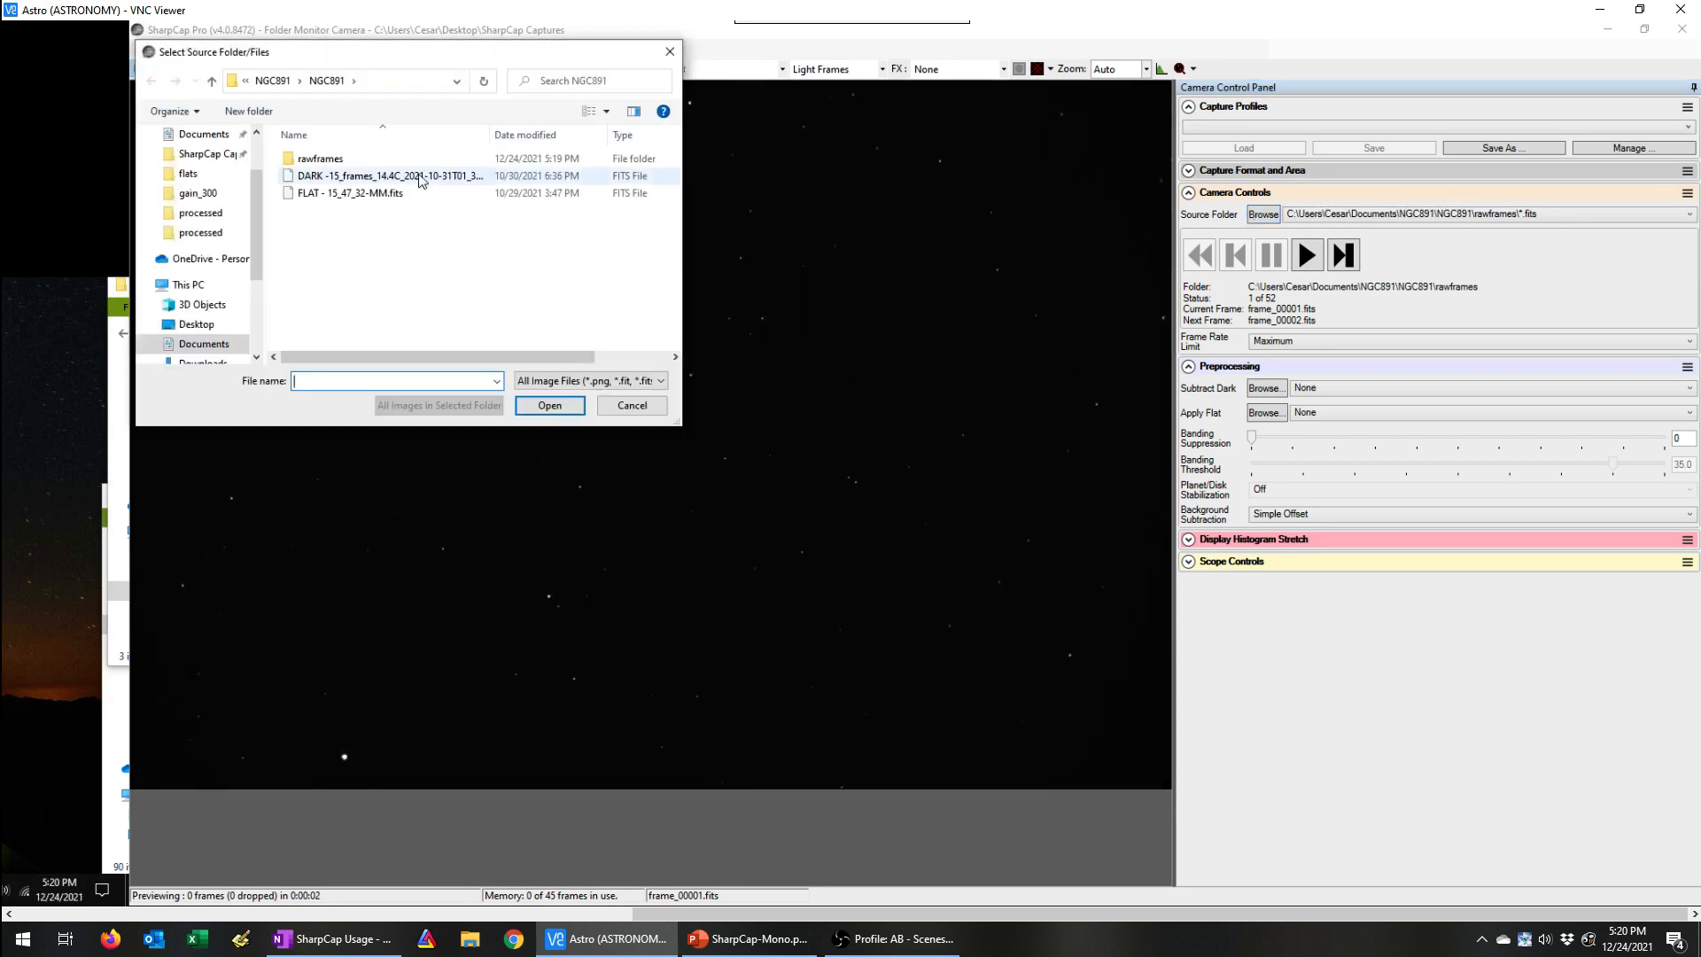
double_click(304, 162)
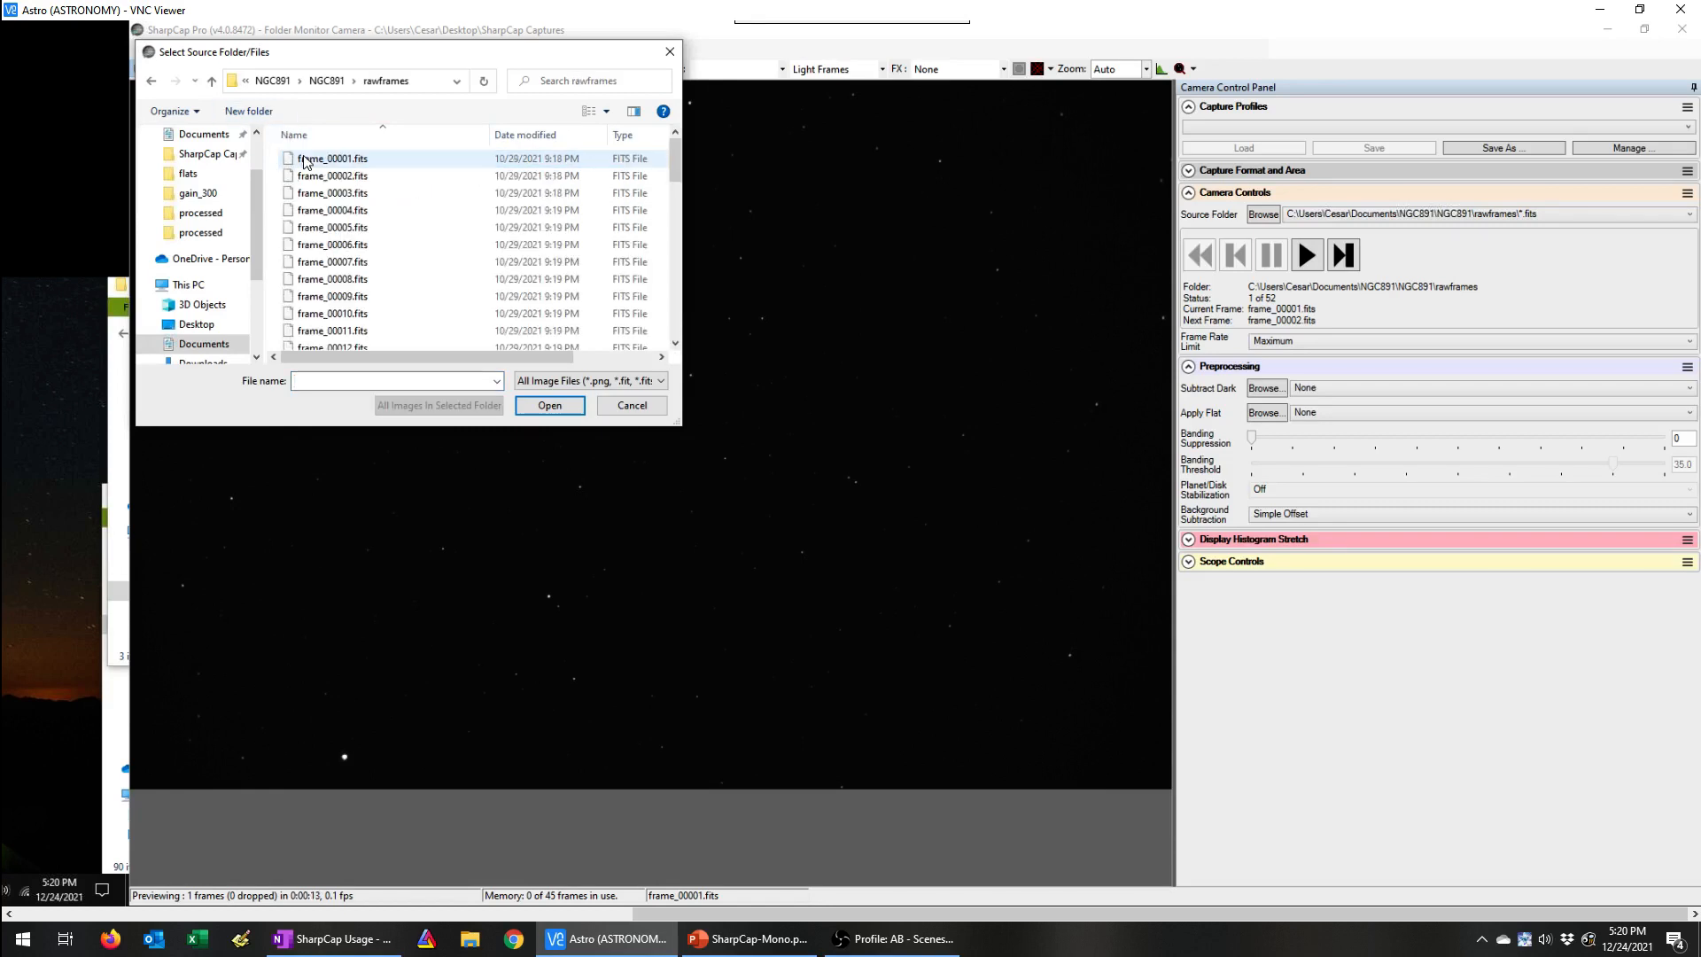
click(318, 181)
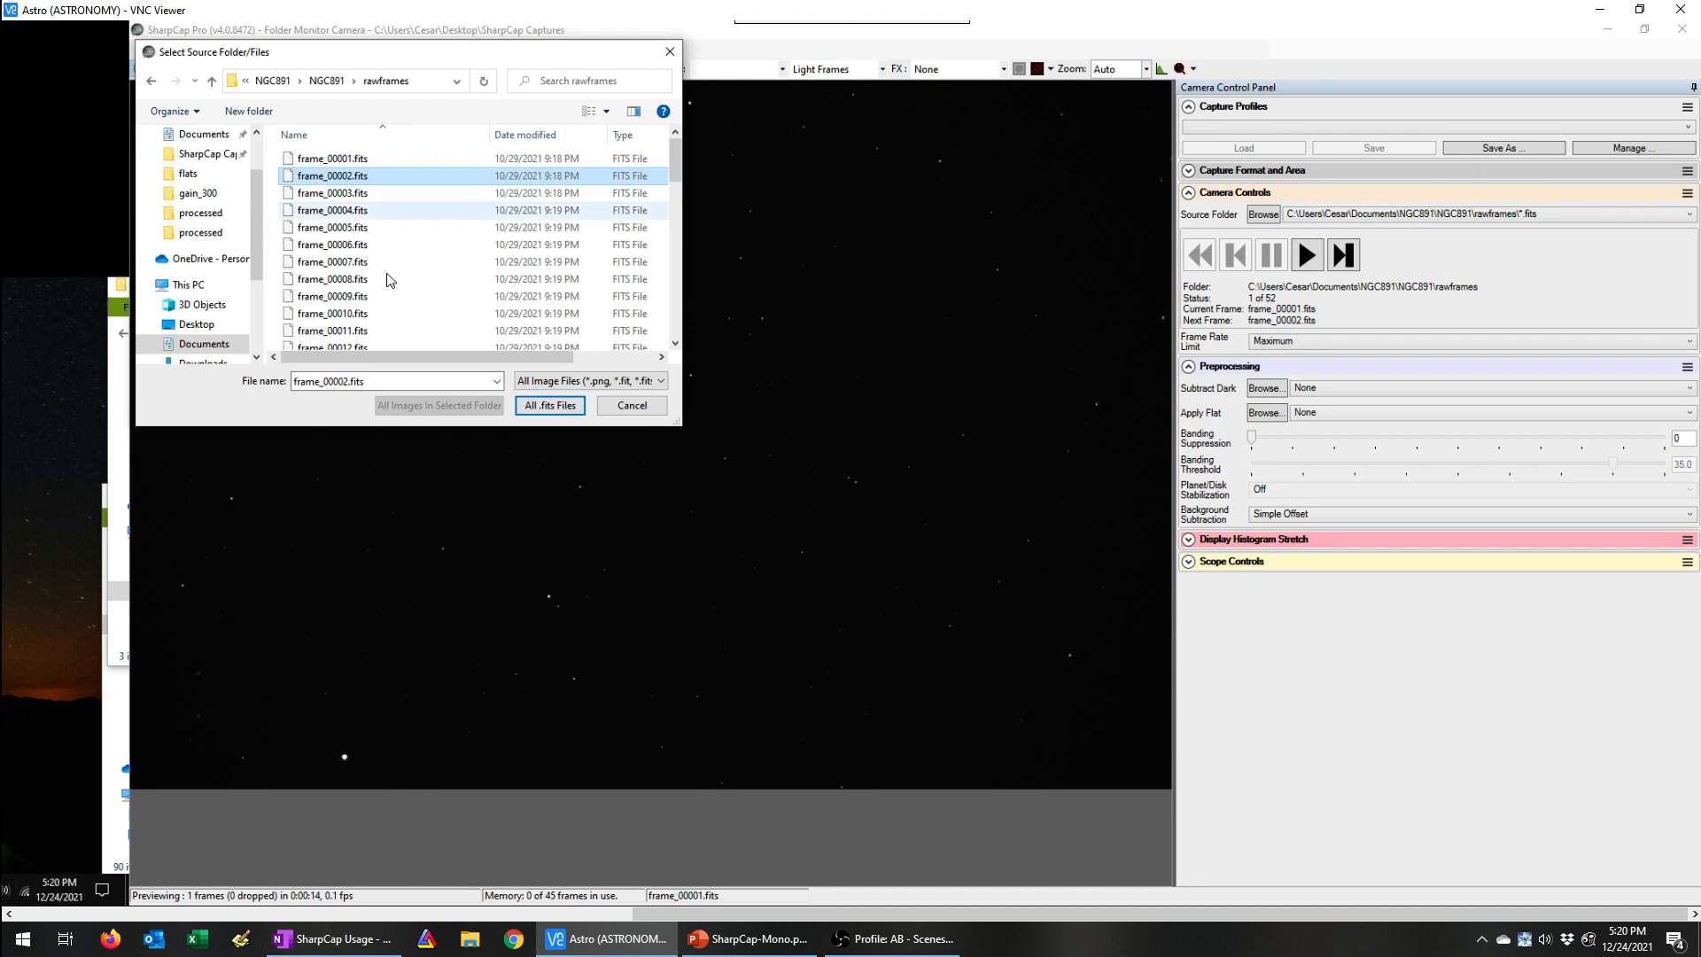
click(549, 409)
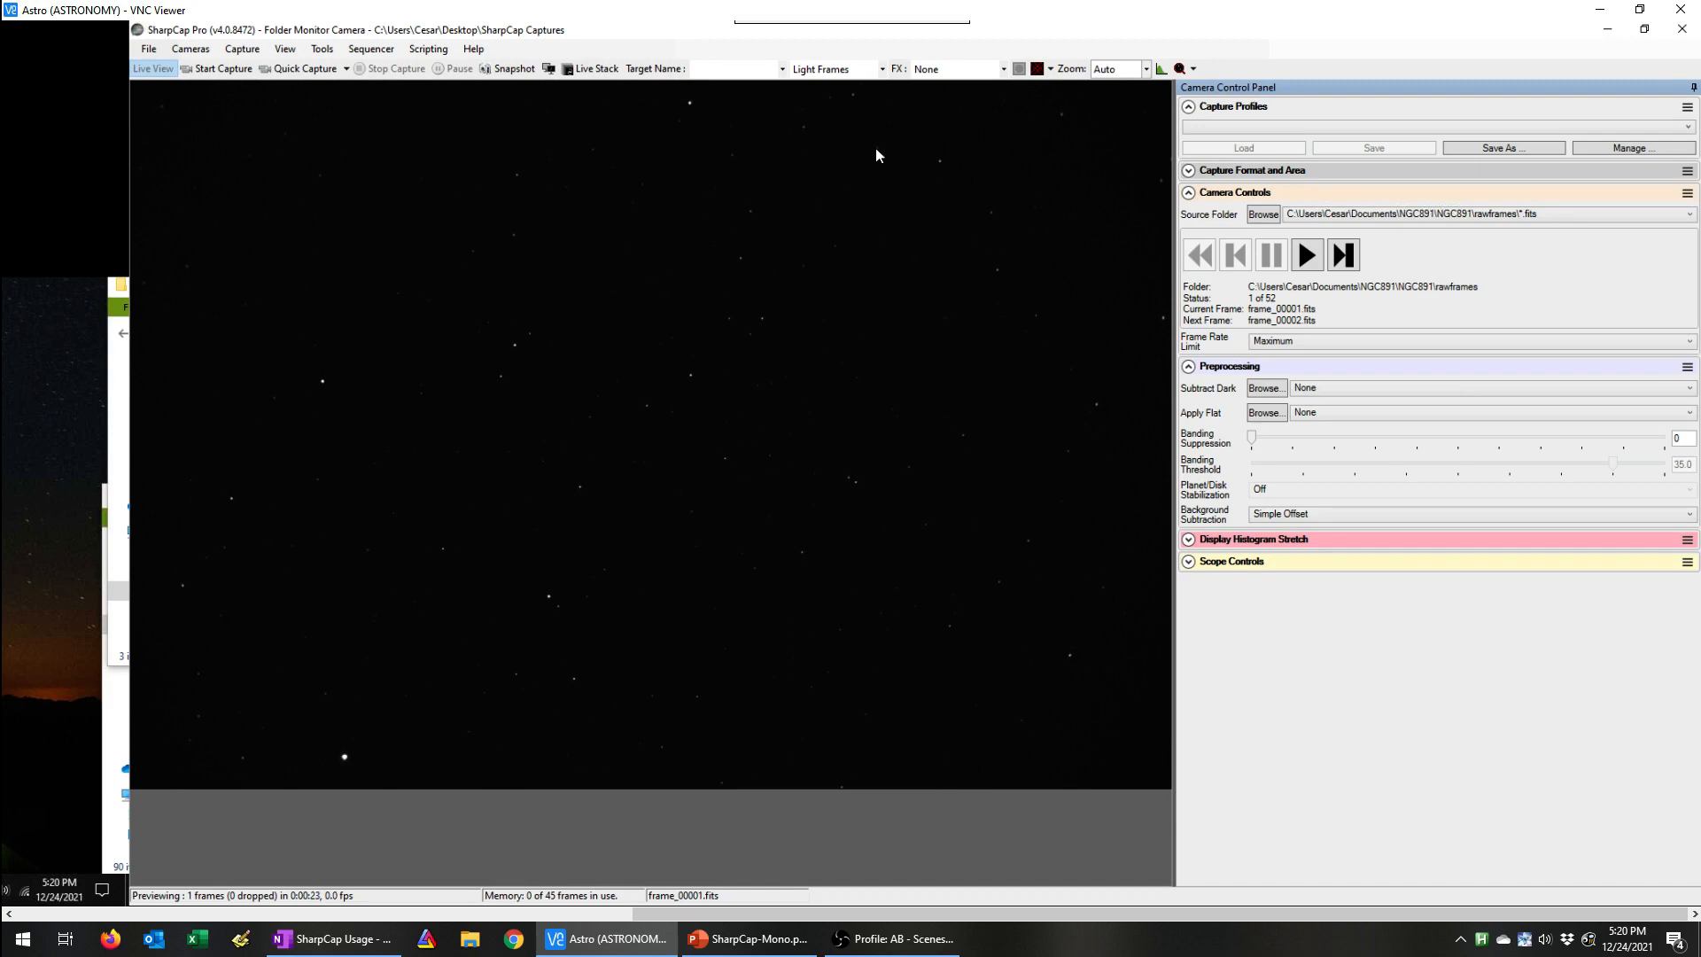
Step: Enter NGC891 as the target name and start Live Stack
click(744, 71)
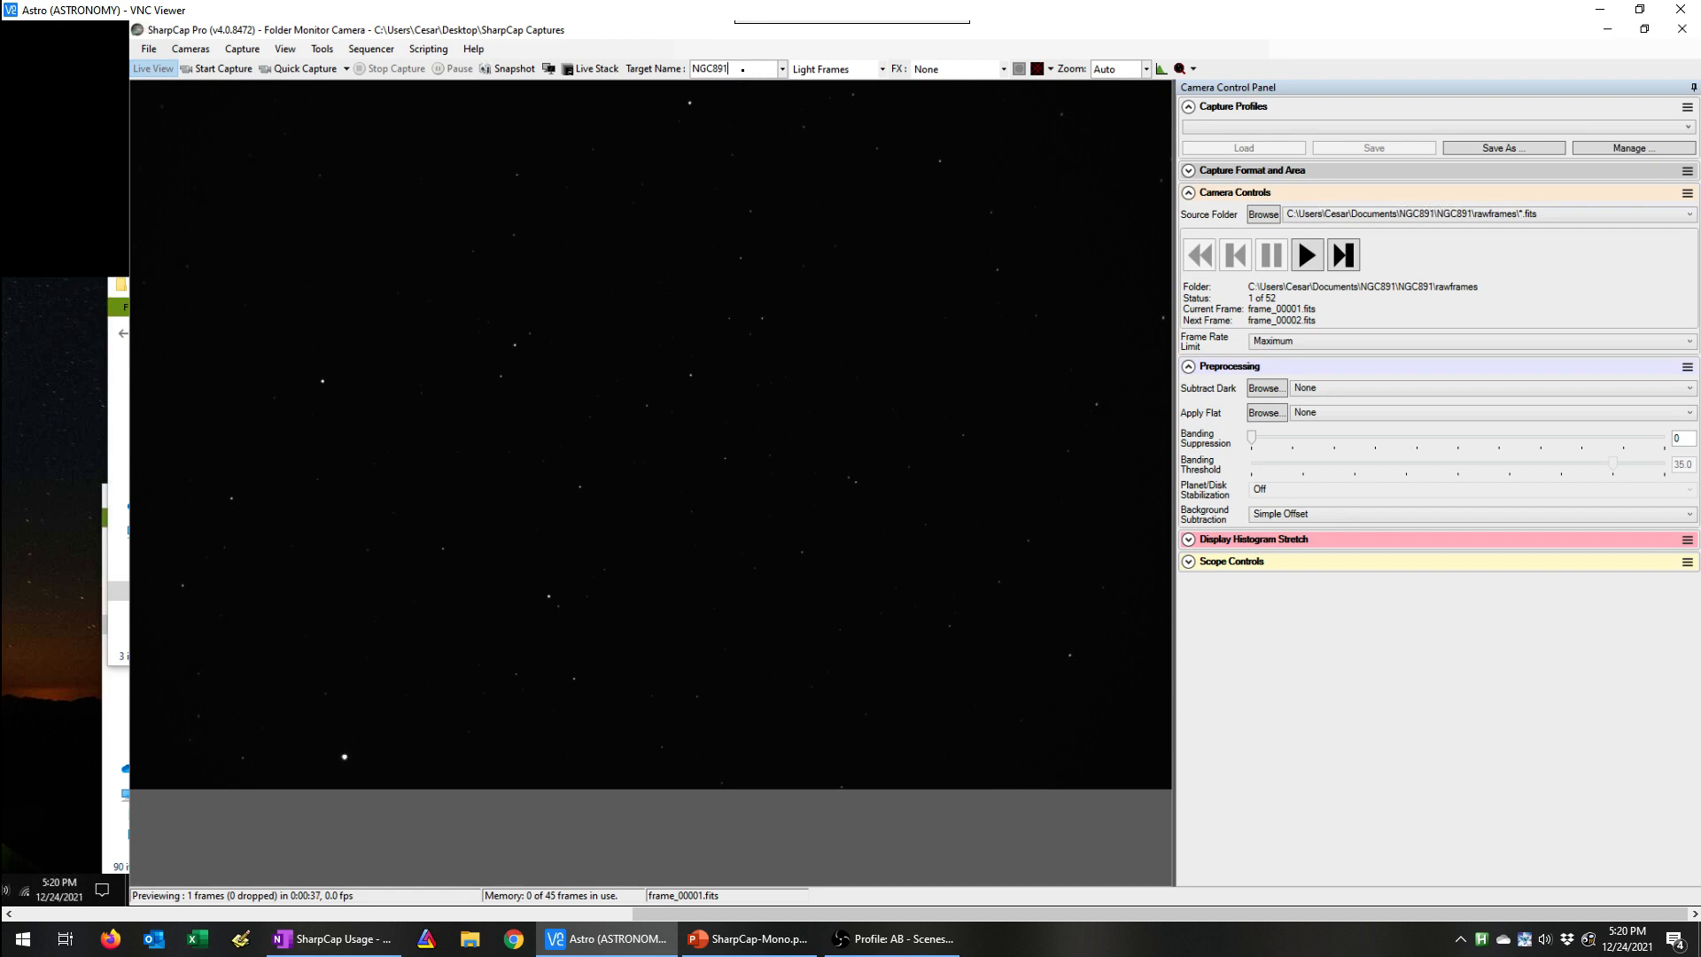
click(591, 71)
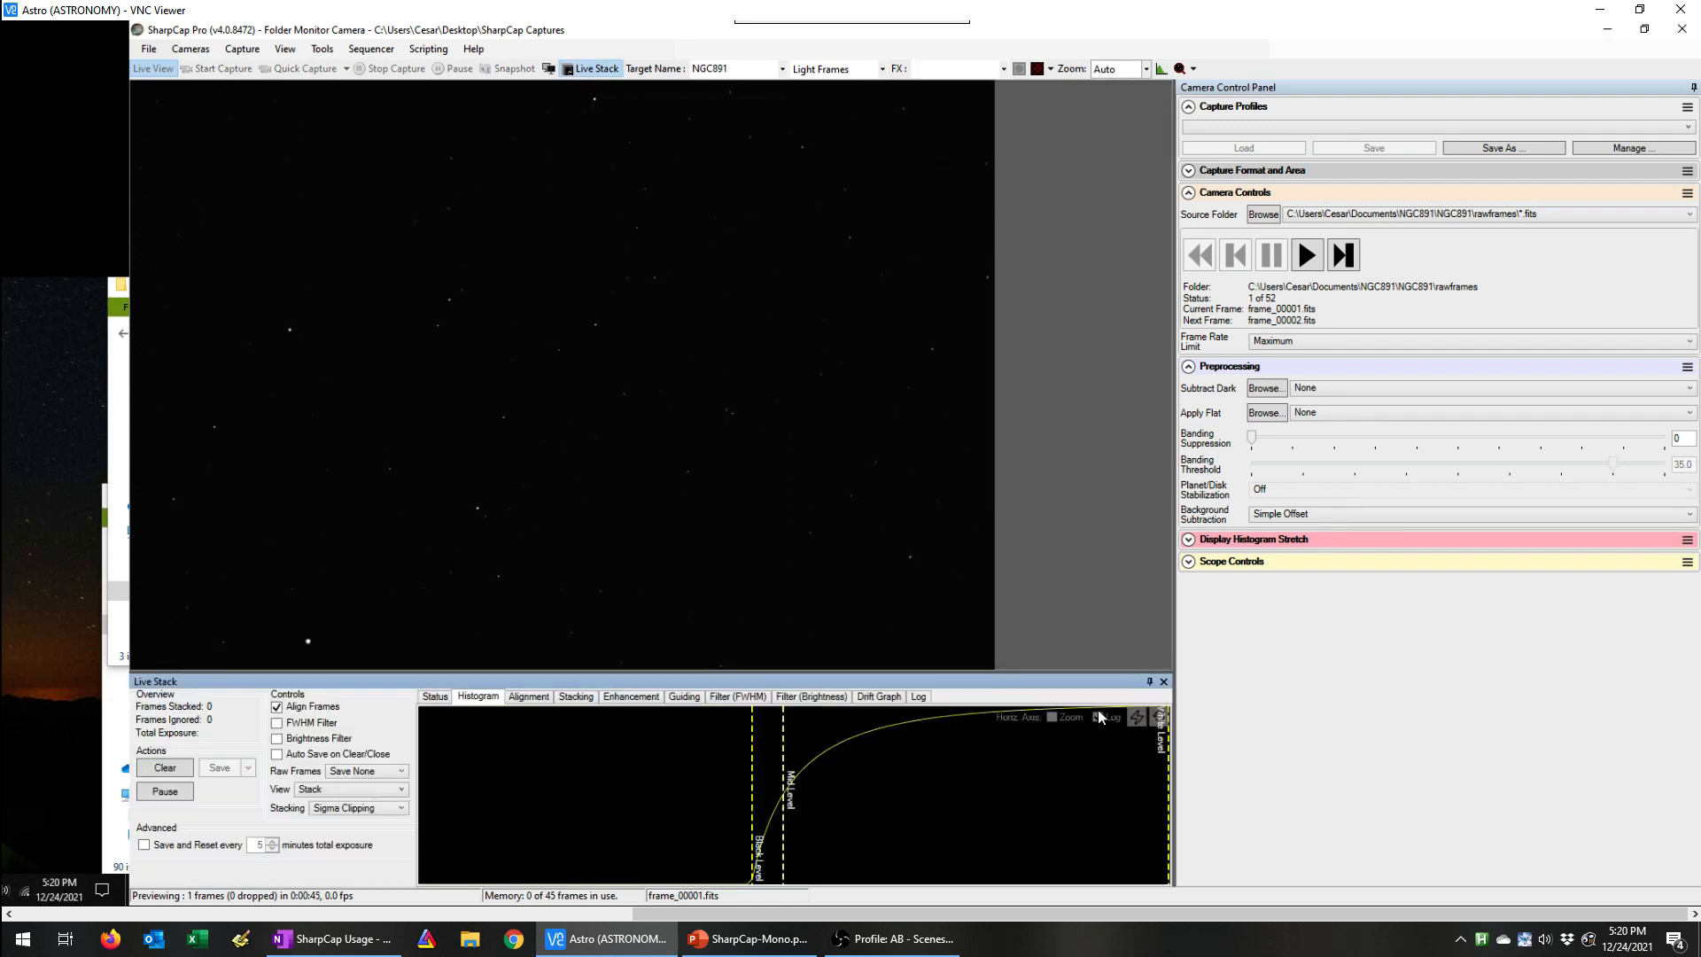
Step: Reset the Live Stack histogram stretch and check the Display Histogram Stretch curve
click(1161, 719)
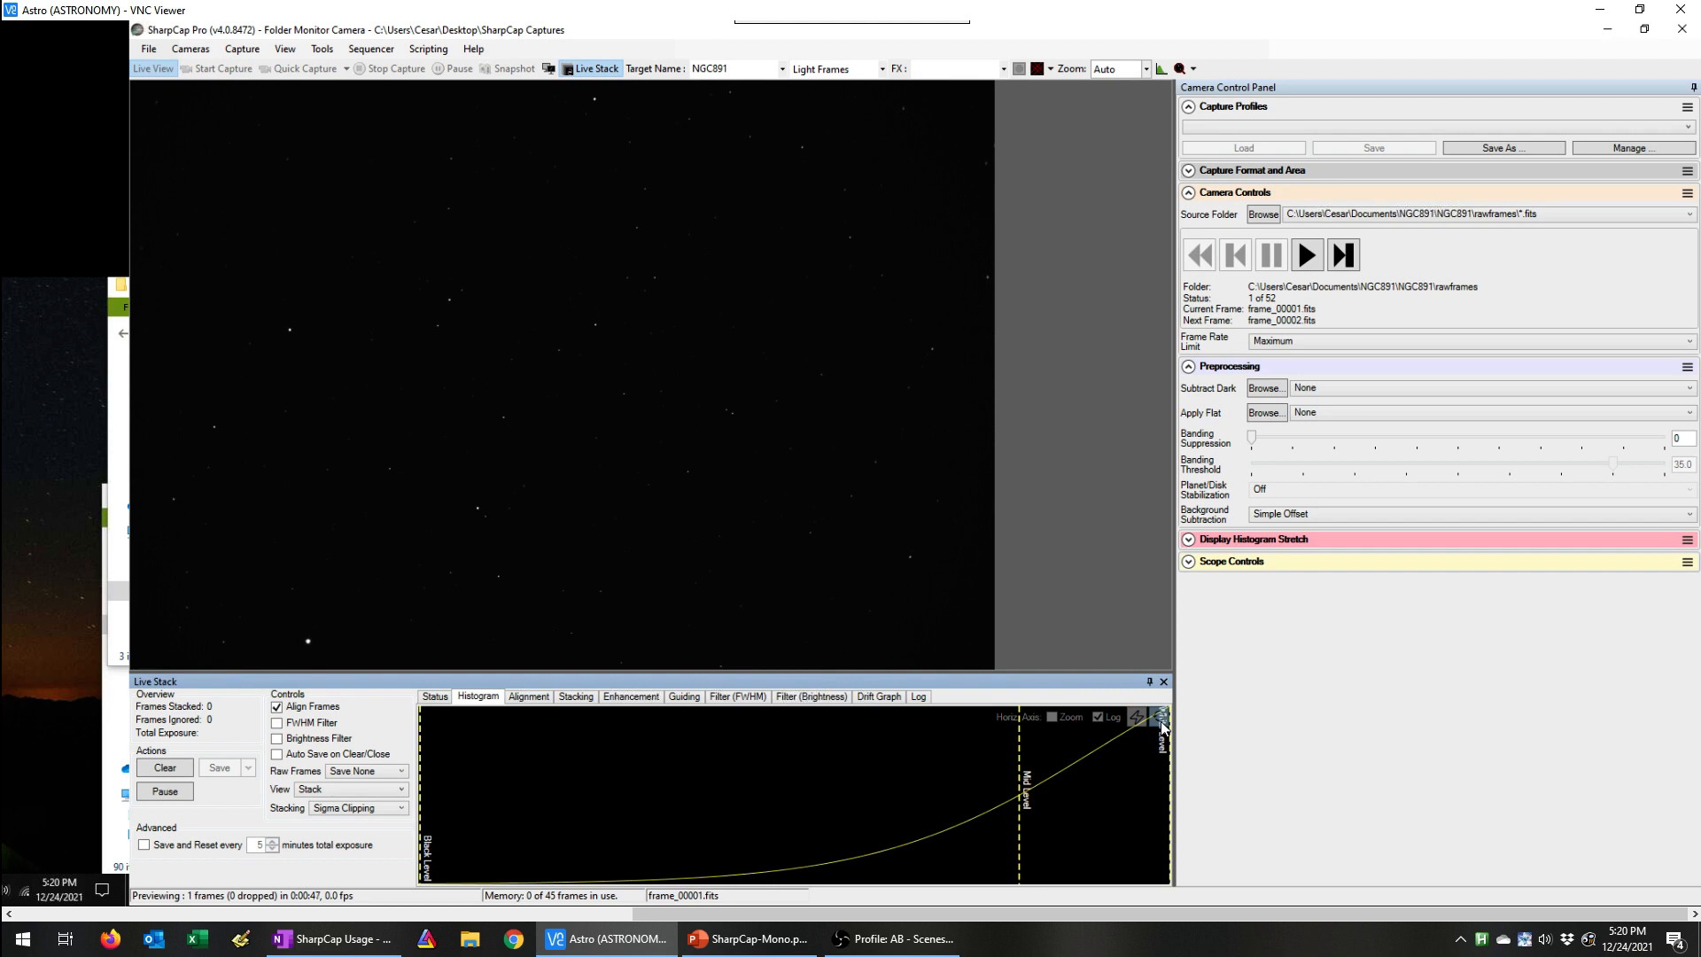
click(1188, 539)
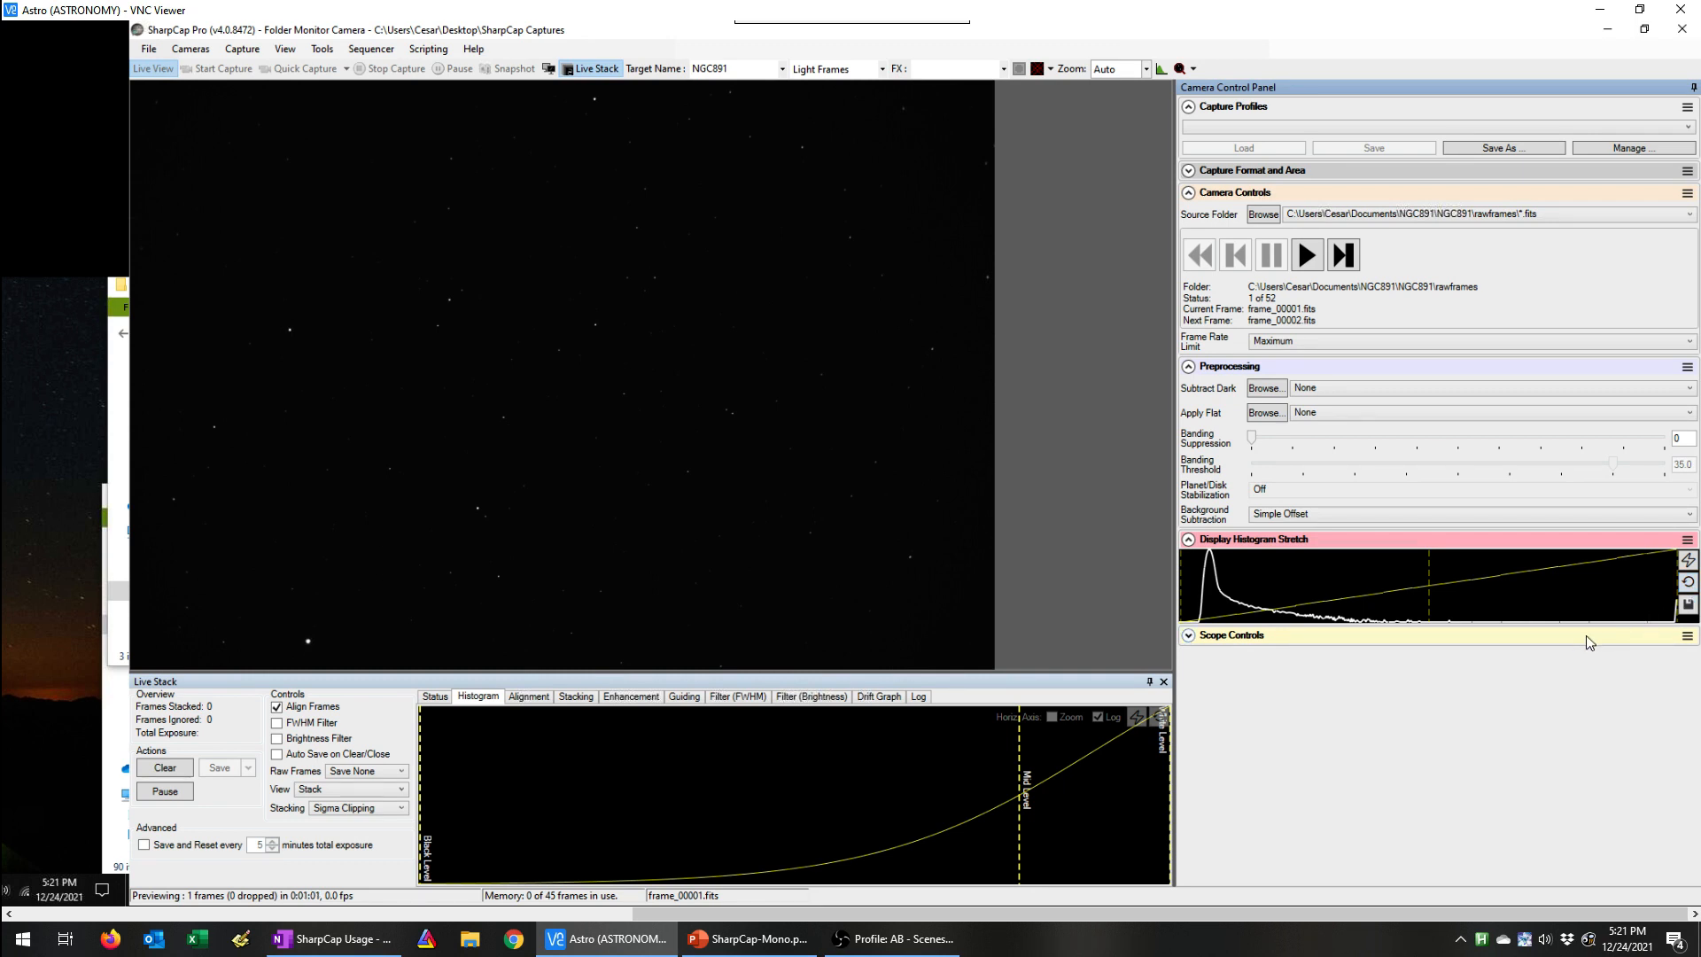
click(1188, 540)
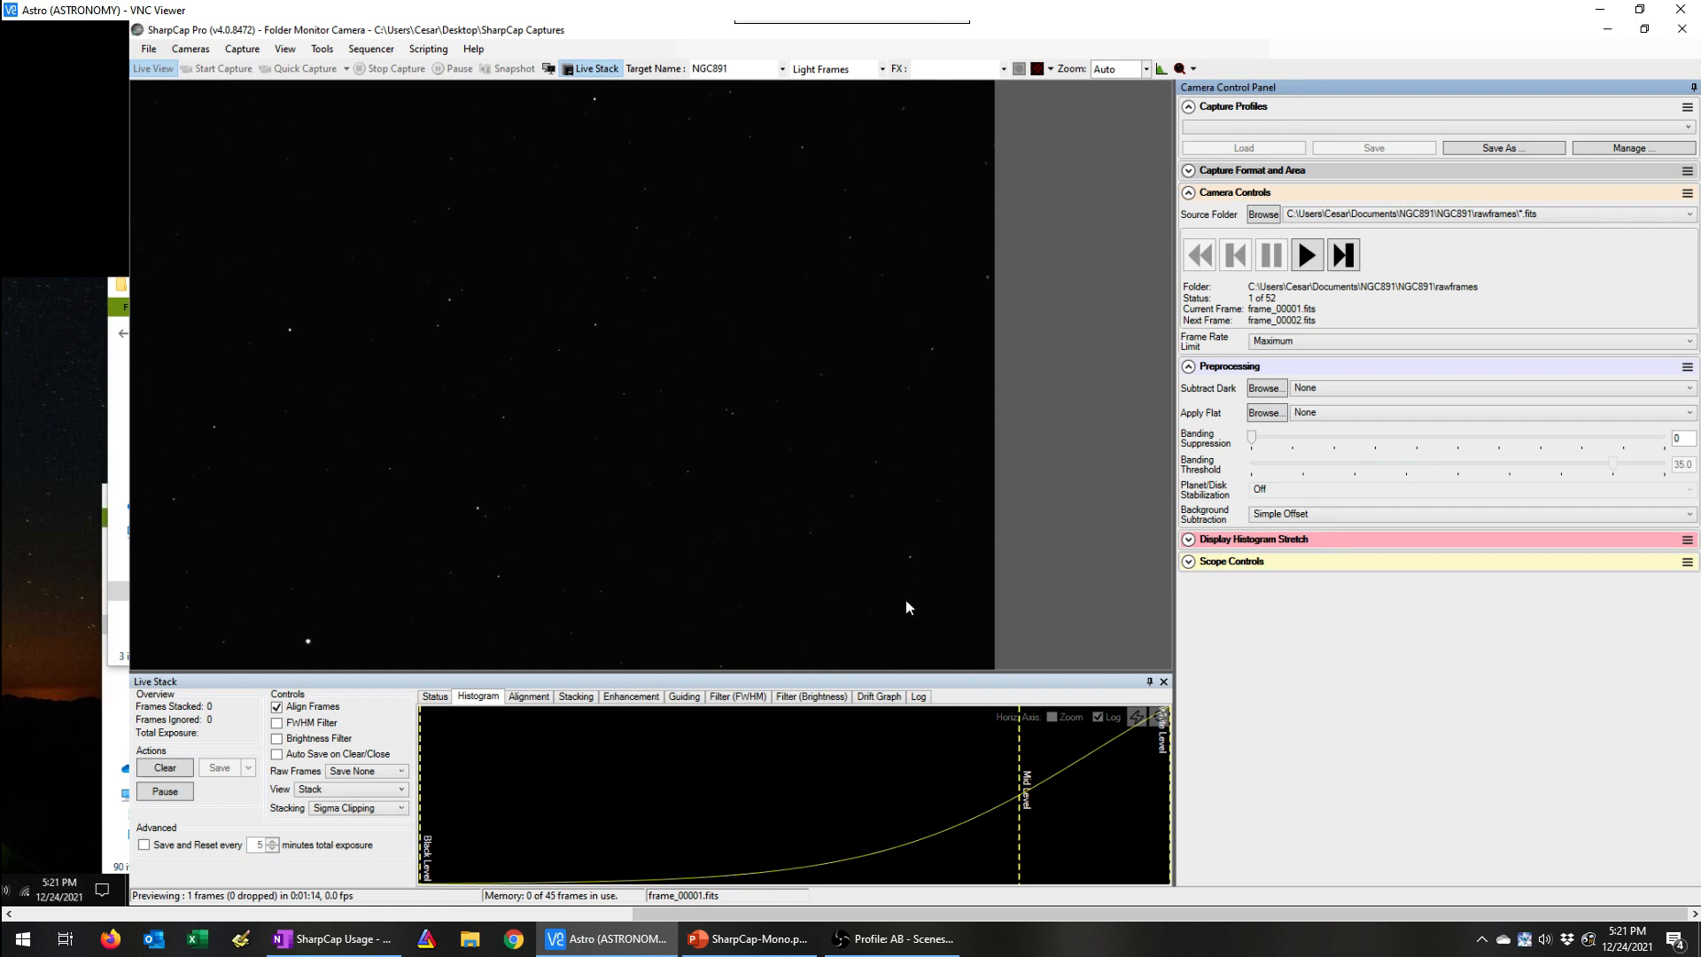
Step: Set the Live Stack raw frames option to Save Stacked and start playing the source frames
click(394, 774)
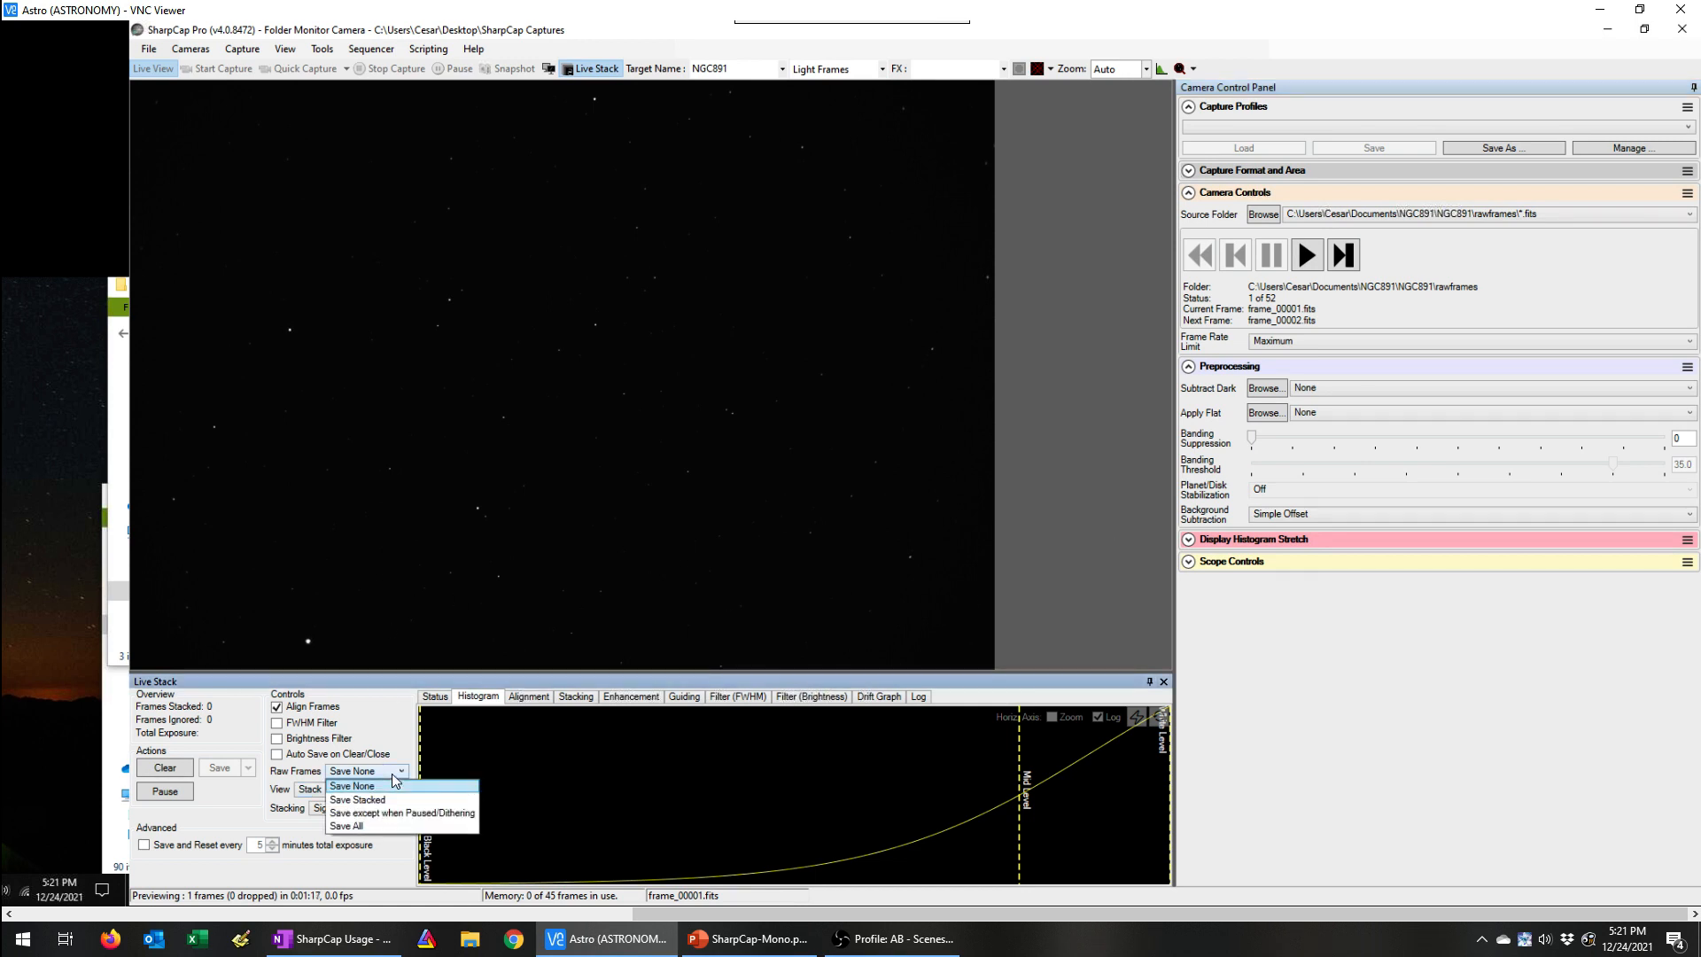
click(372, 799)
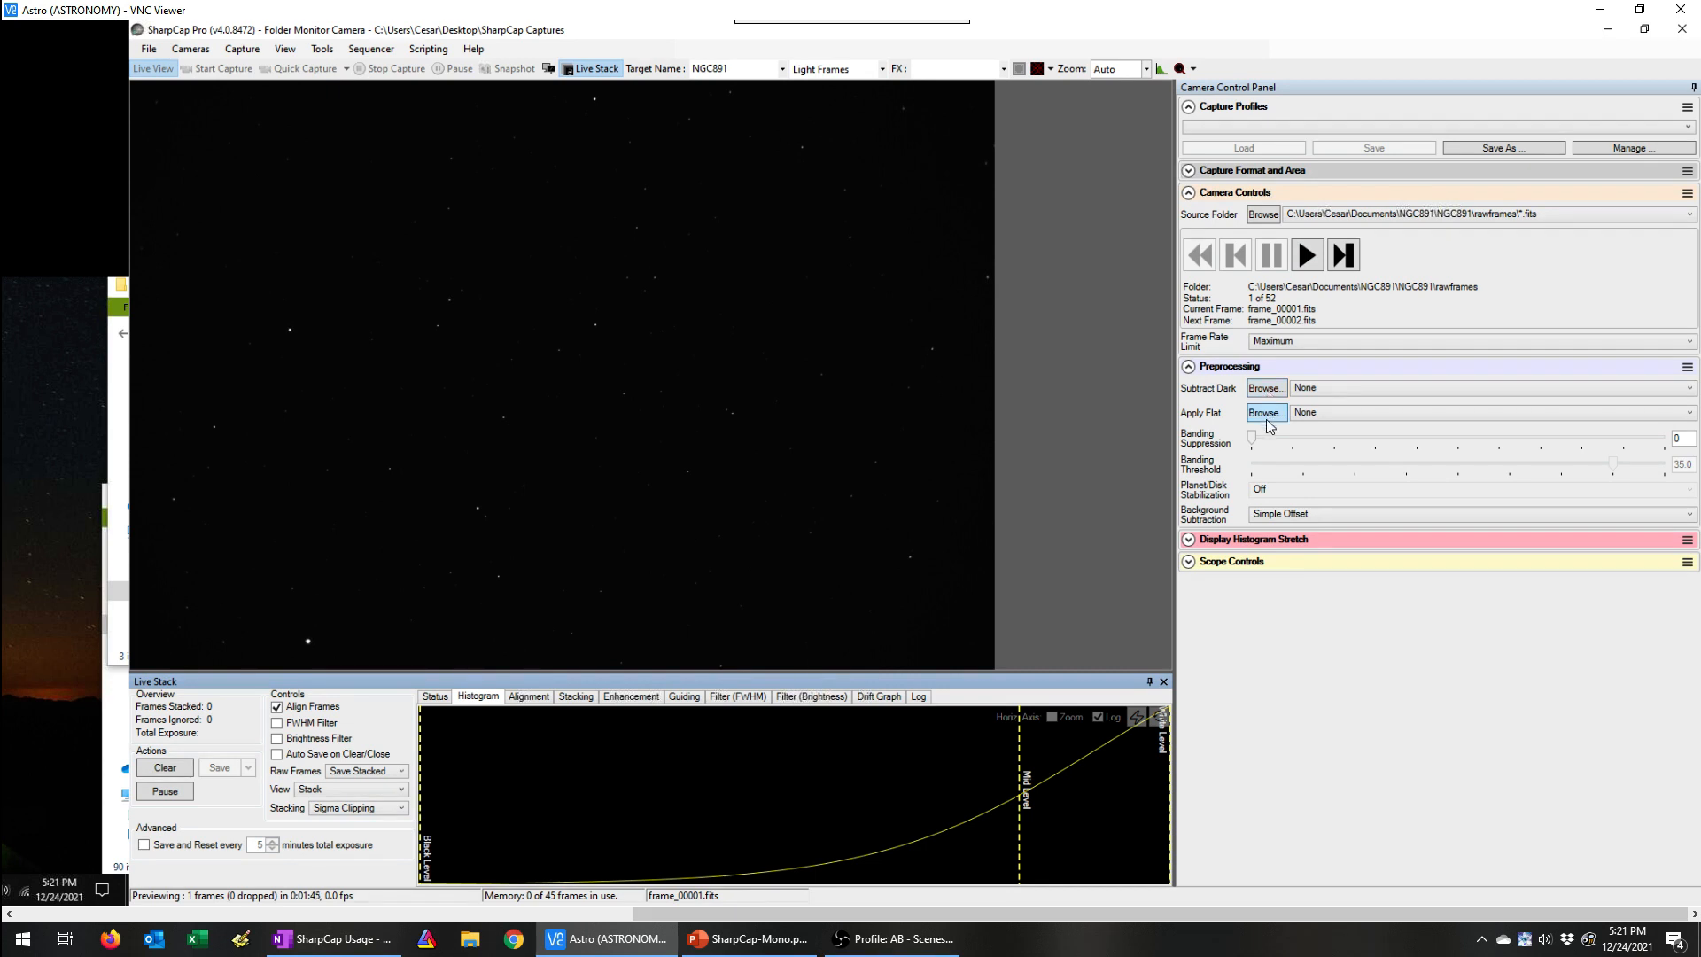
click(1308, 256)
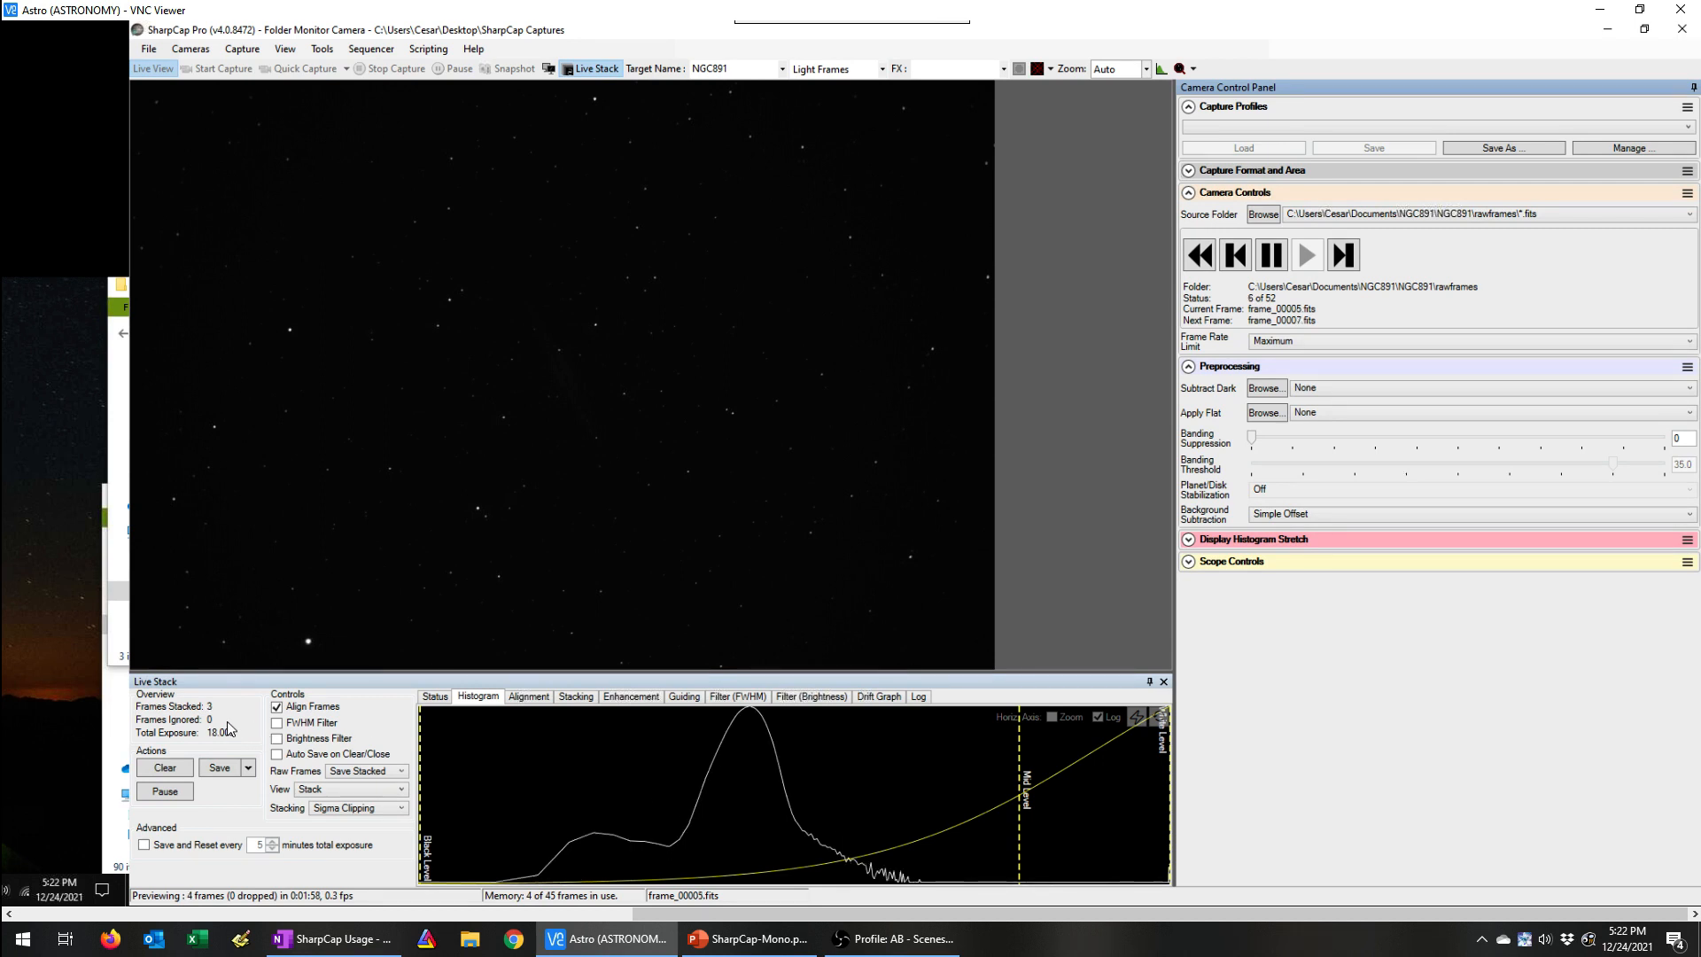
Step: Auto stretch the stacked image, raising the black level to the histogram peak and placing the mid level slightly above it
click(1137, 723)
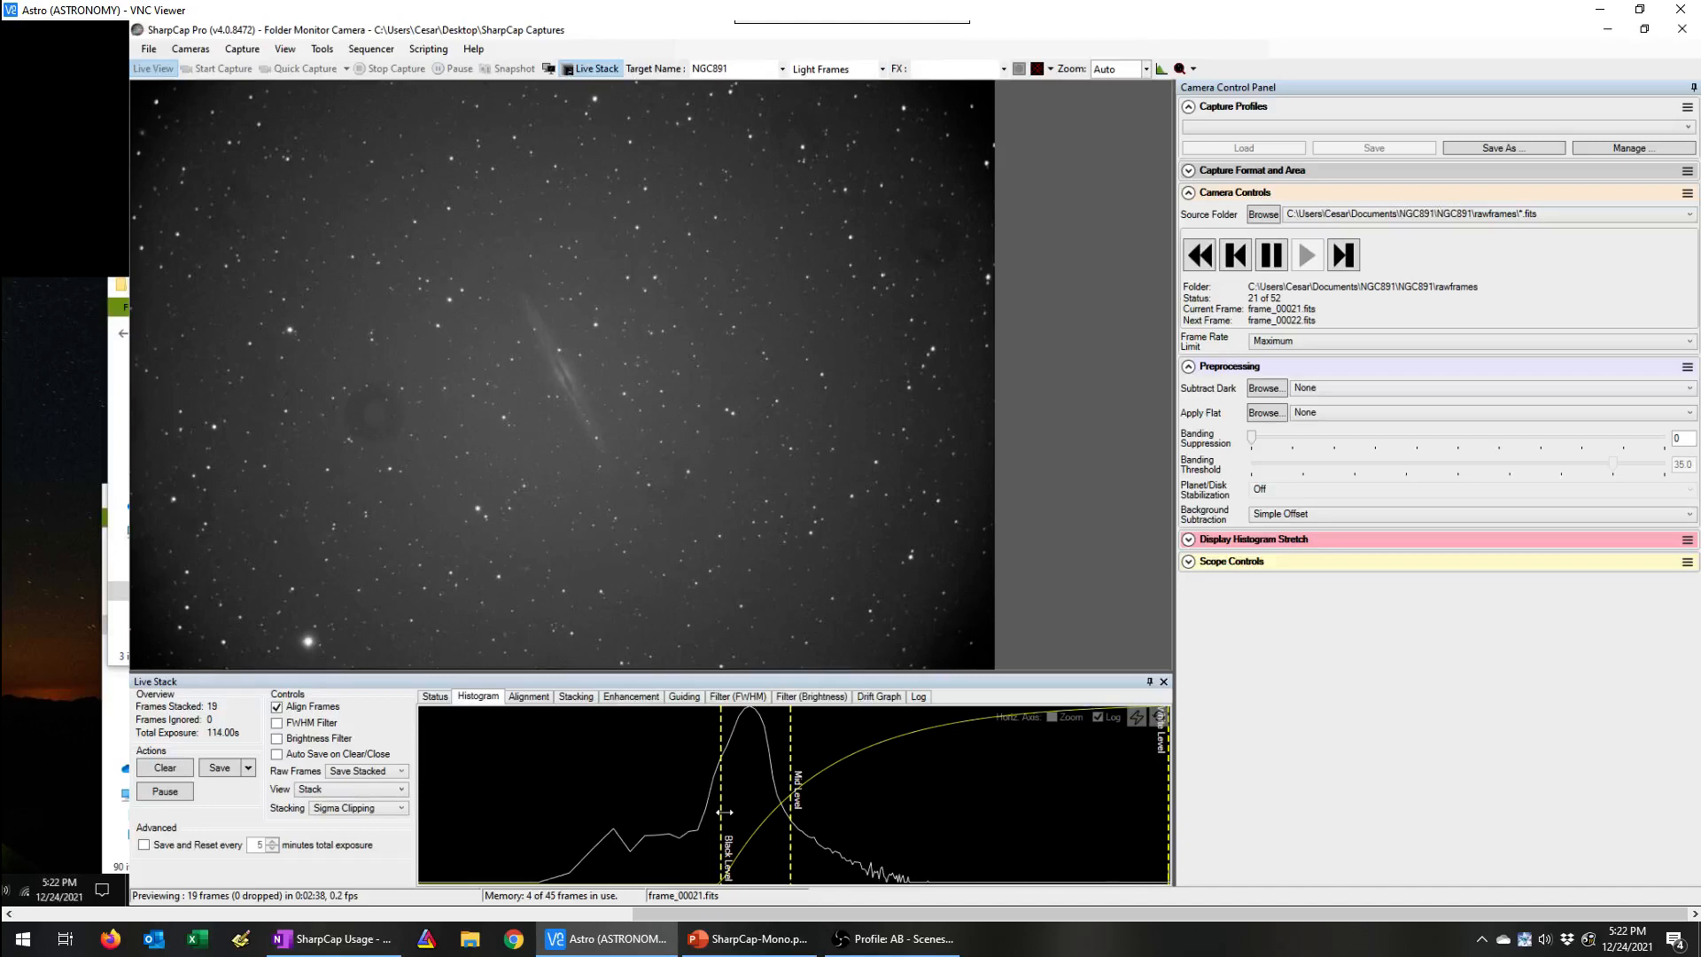
drag(739, 804, 750, 795)
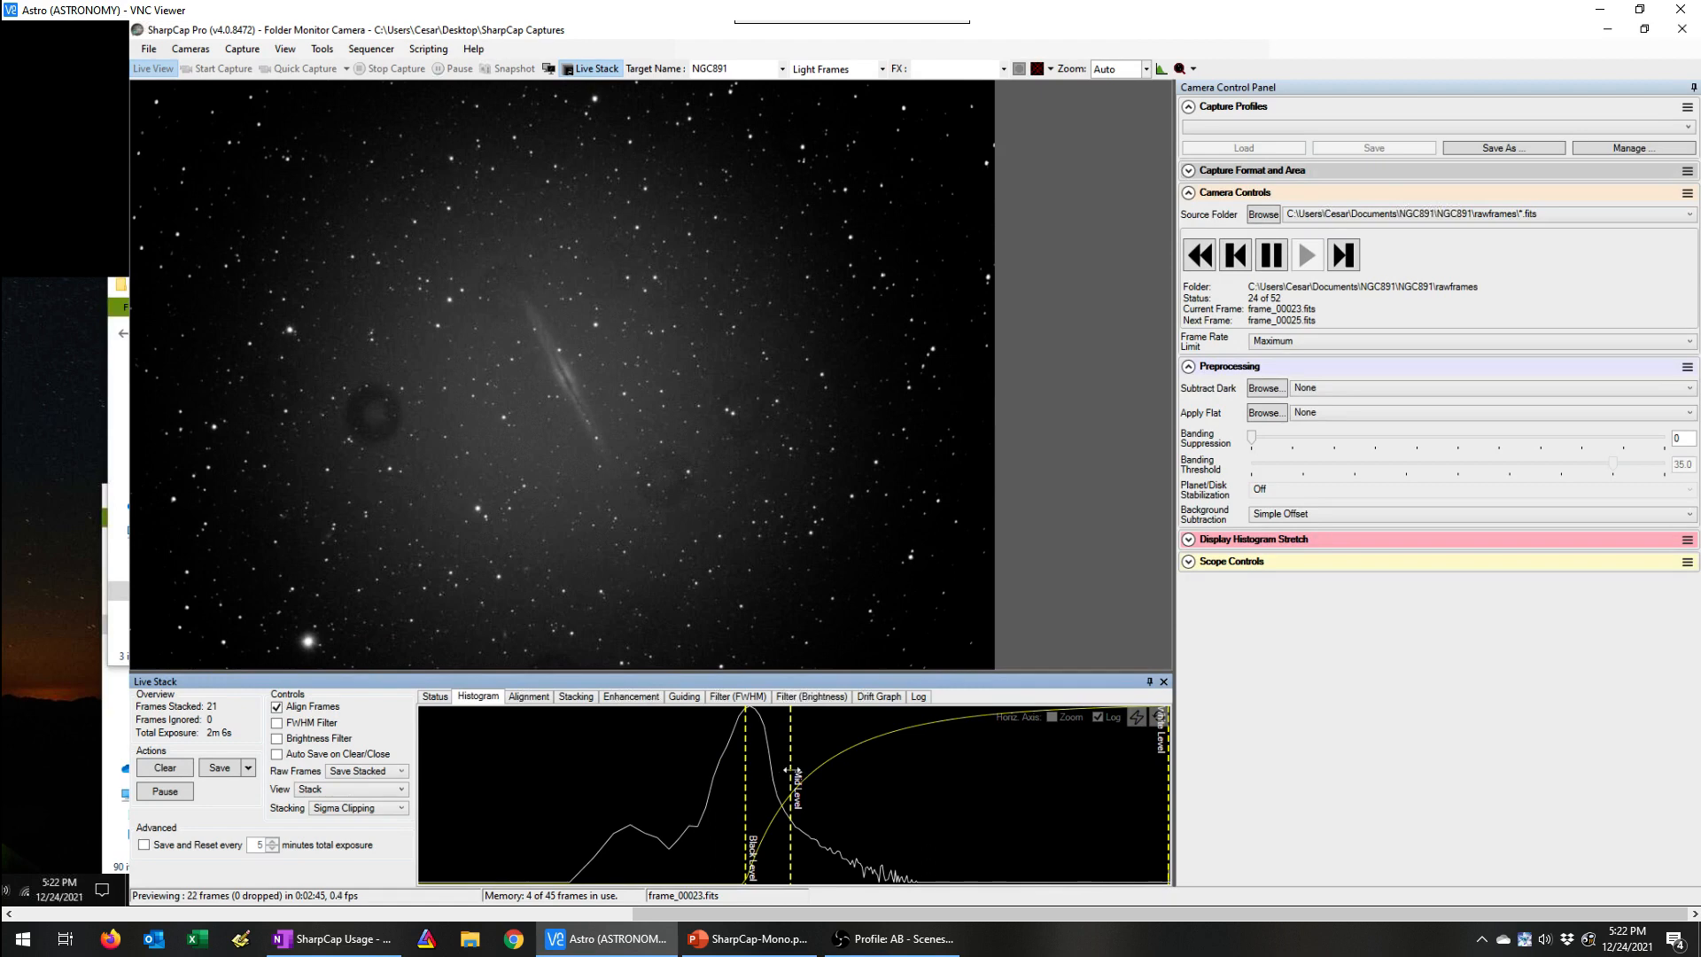
drag(789, 771, 859, 773)
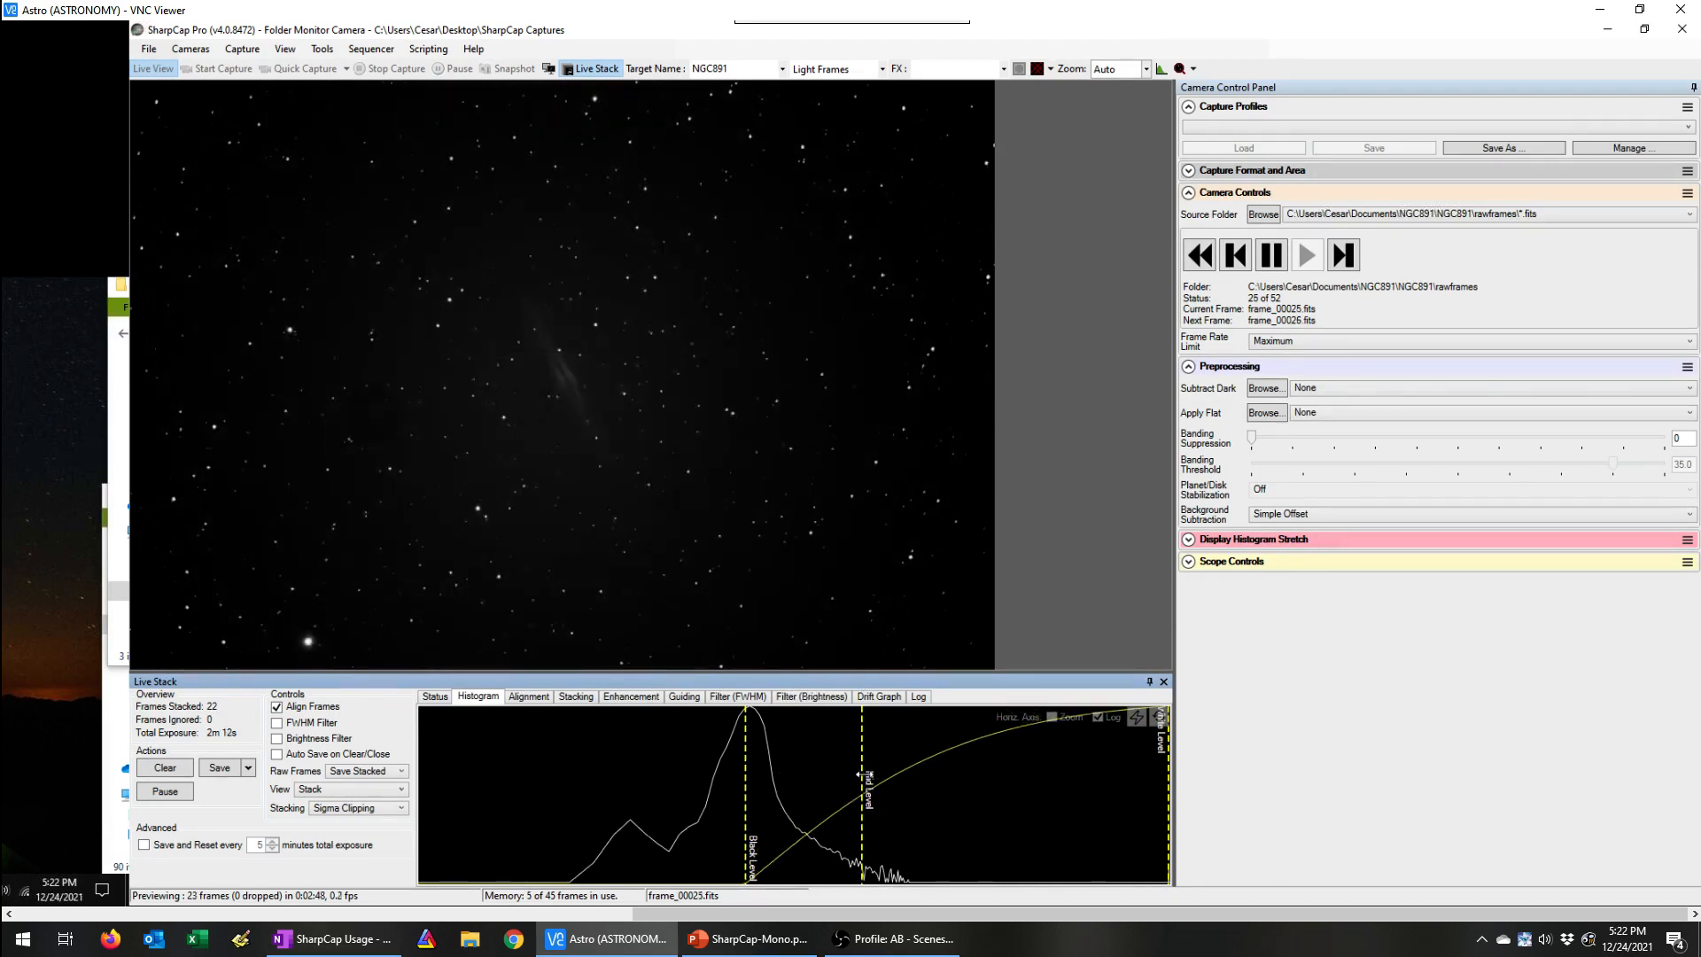
drag(859, 774, 773, 778)
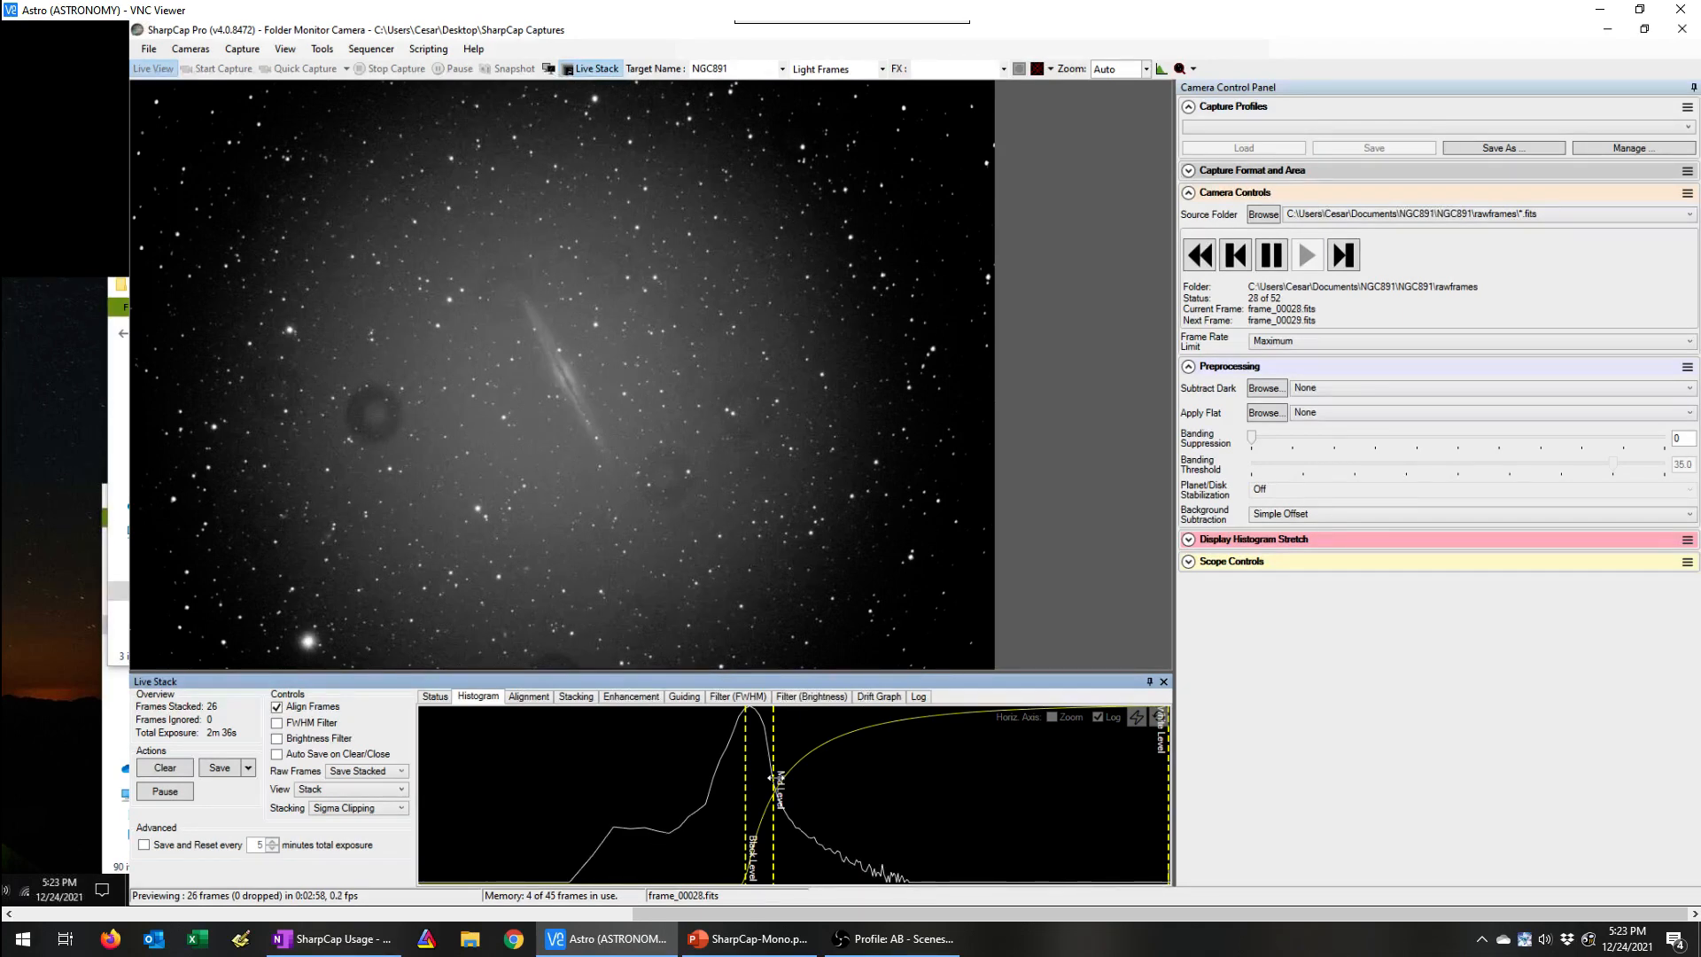
drag(778, 763, 807, 760)
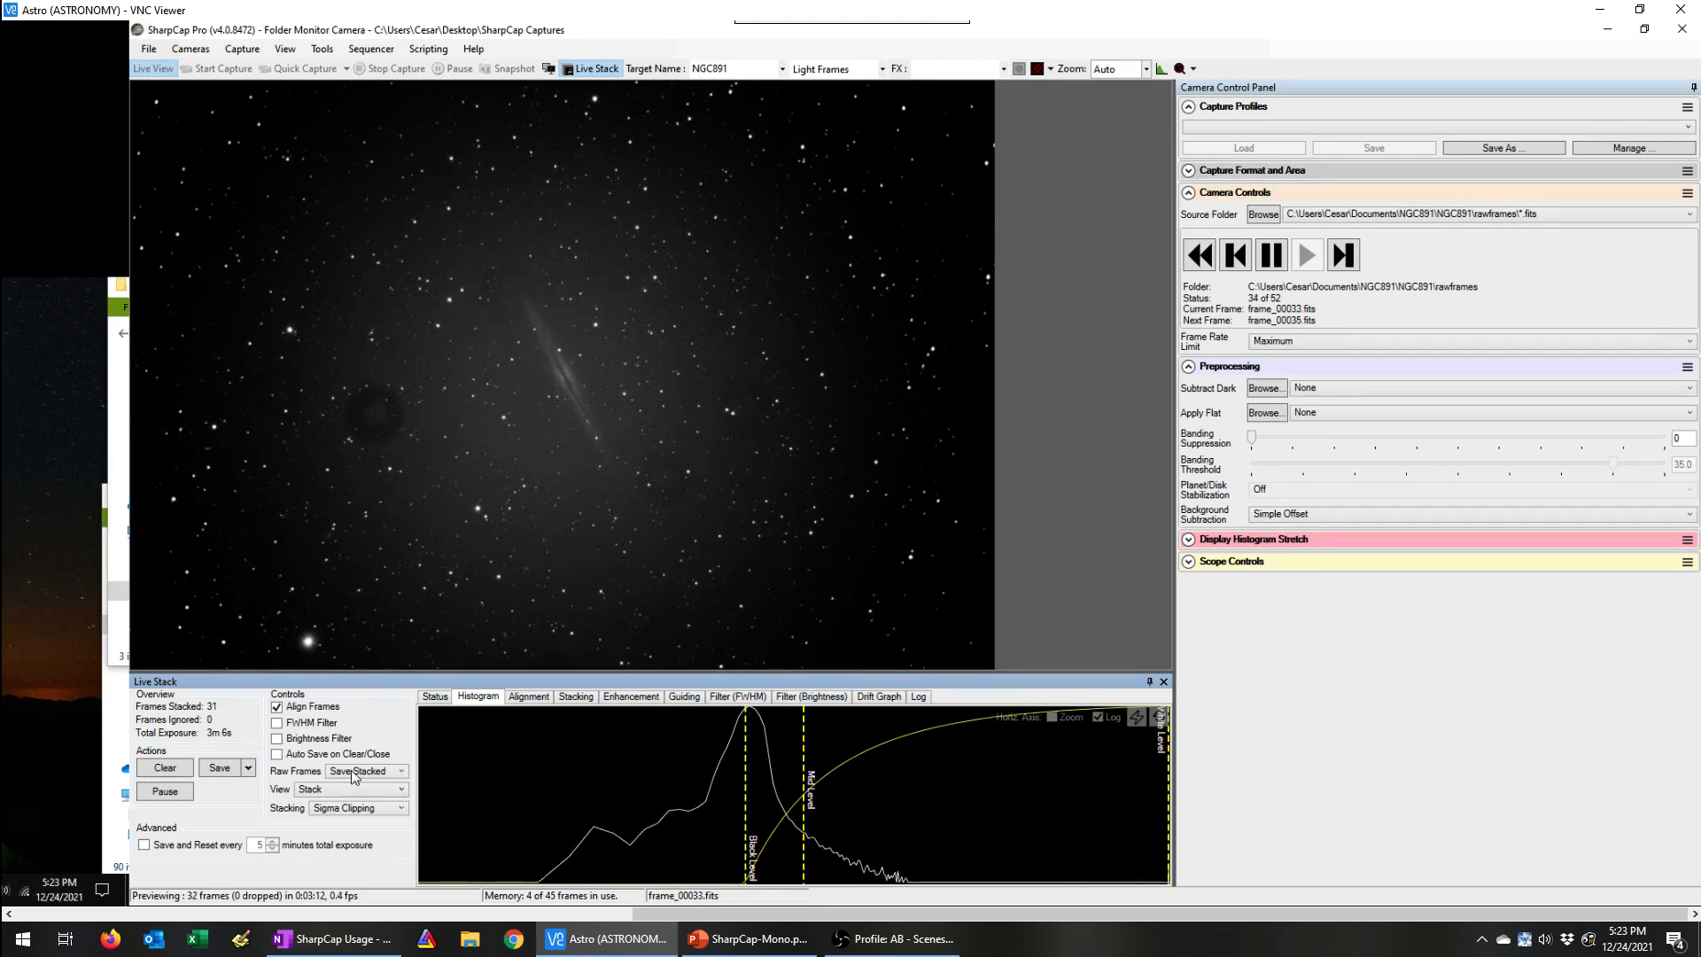
Step: Save the current stack exactly as seen
click(248, 768)
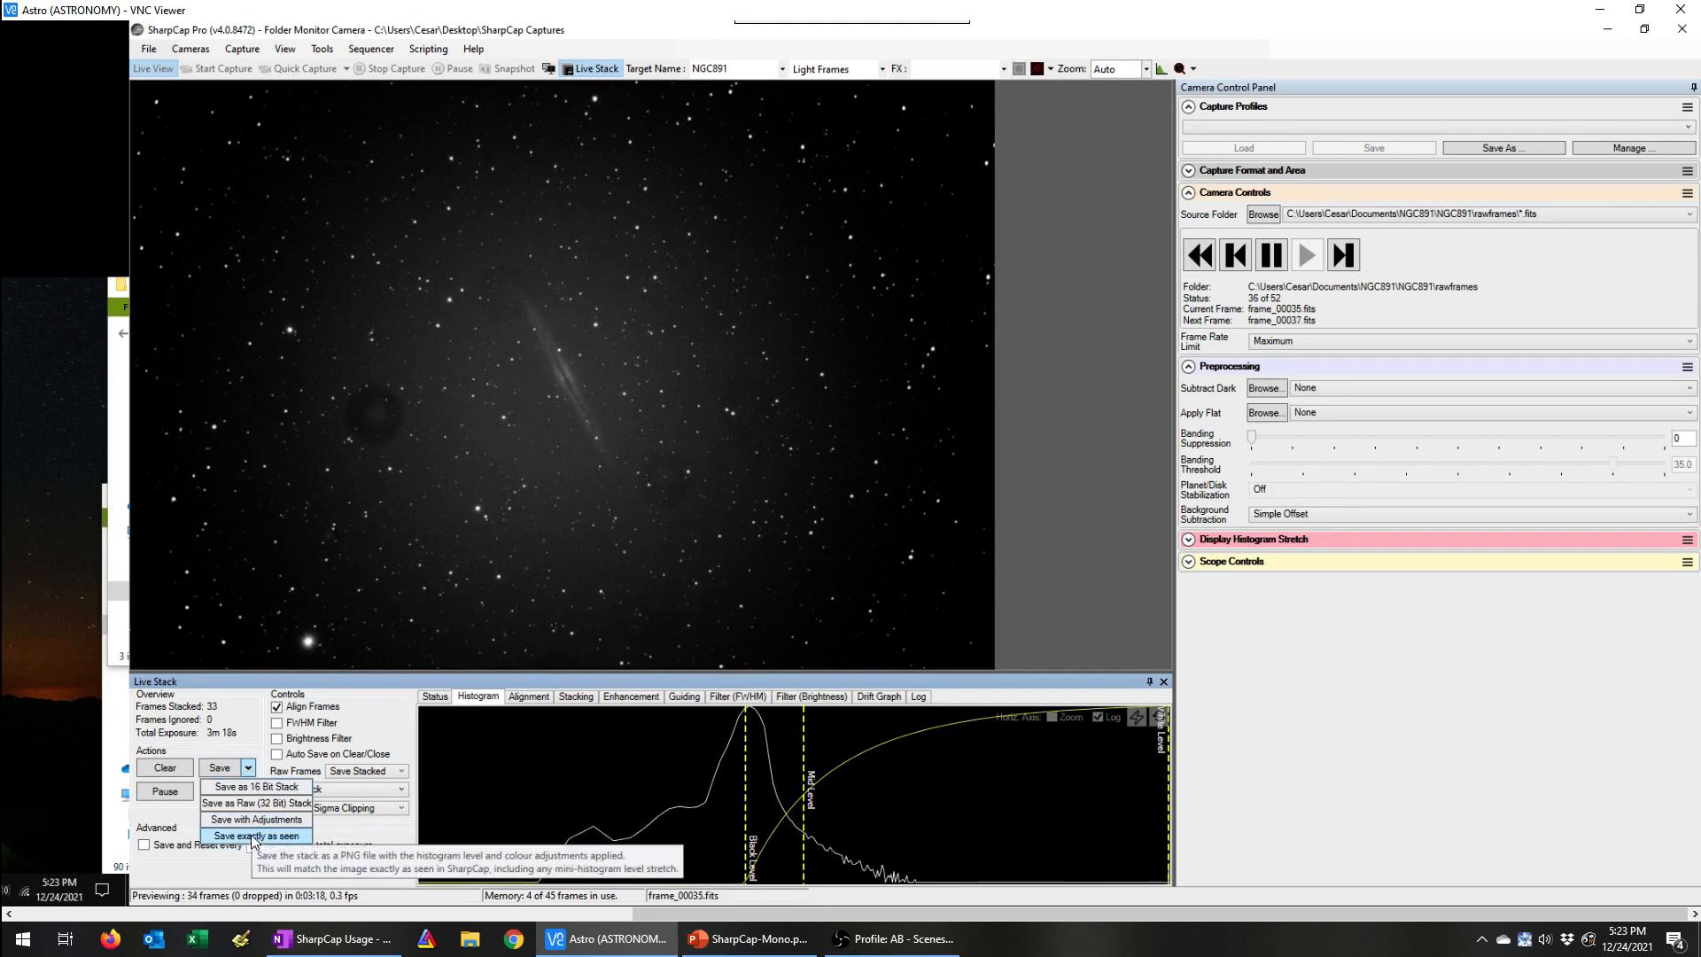
click(253, 836)
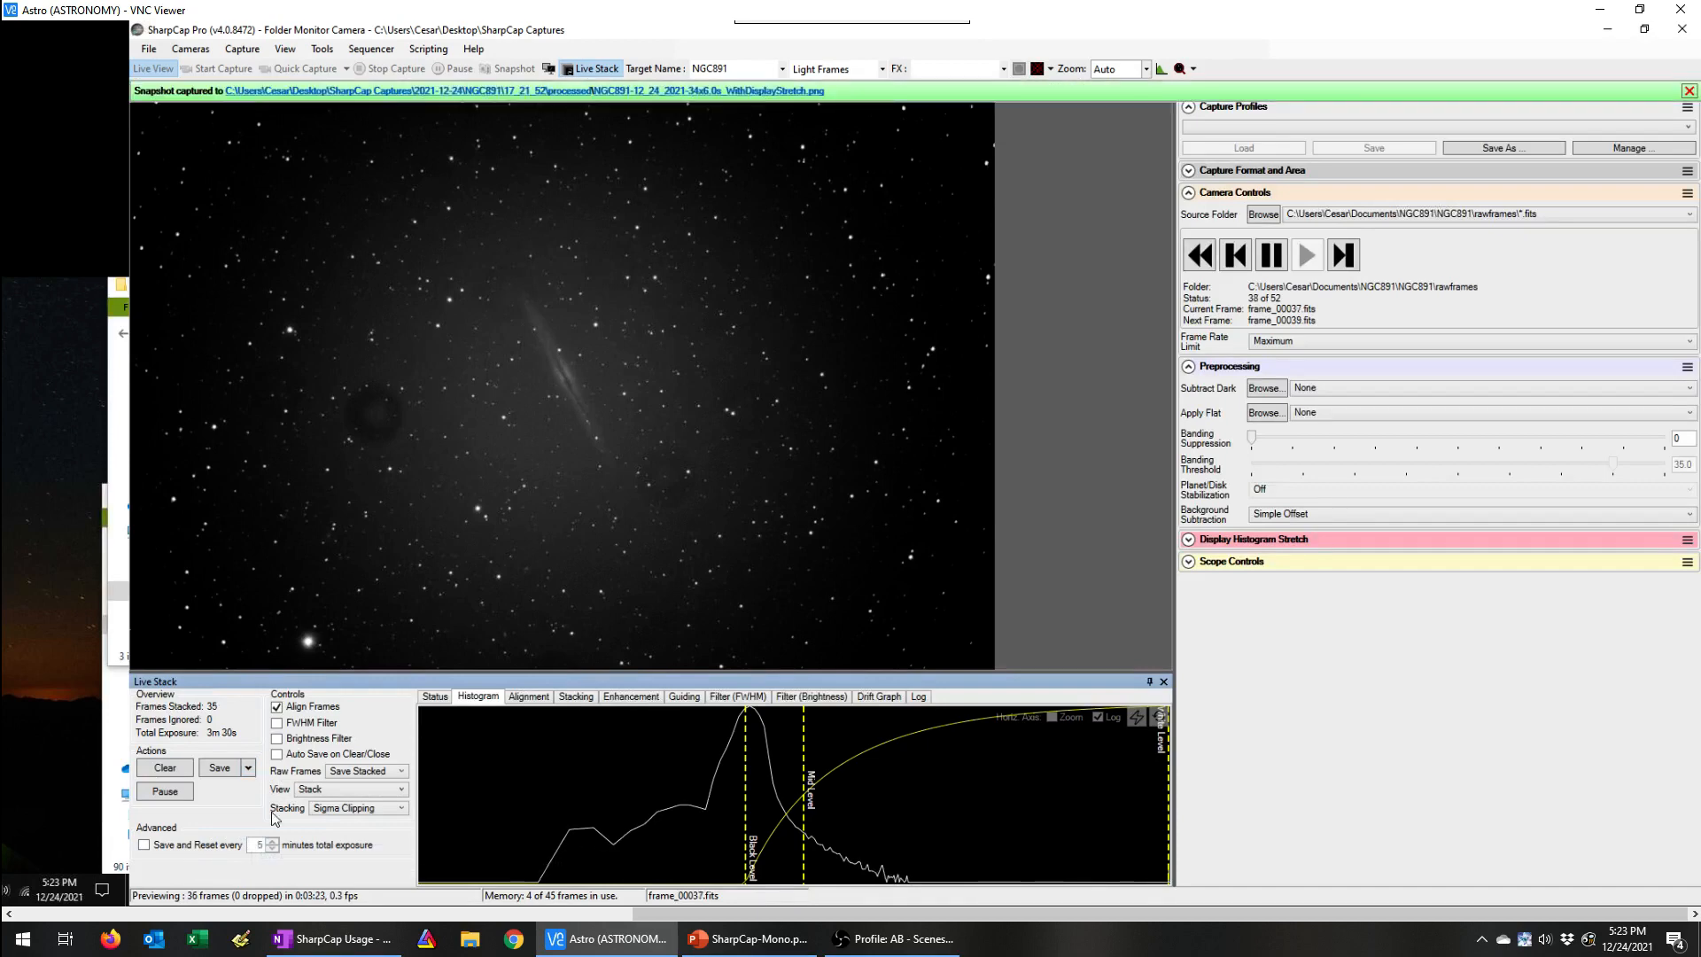
Step: Check the saved snapshot's processed folder and the stacked FITS files in the neighbouring rawframes folder
click(528, 91)
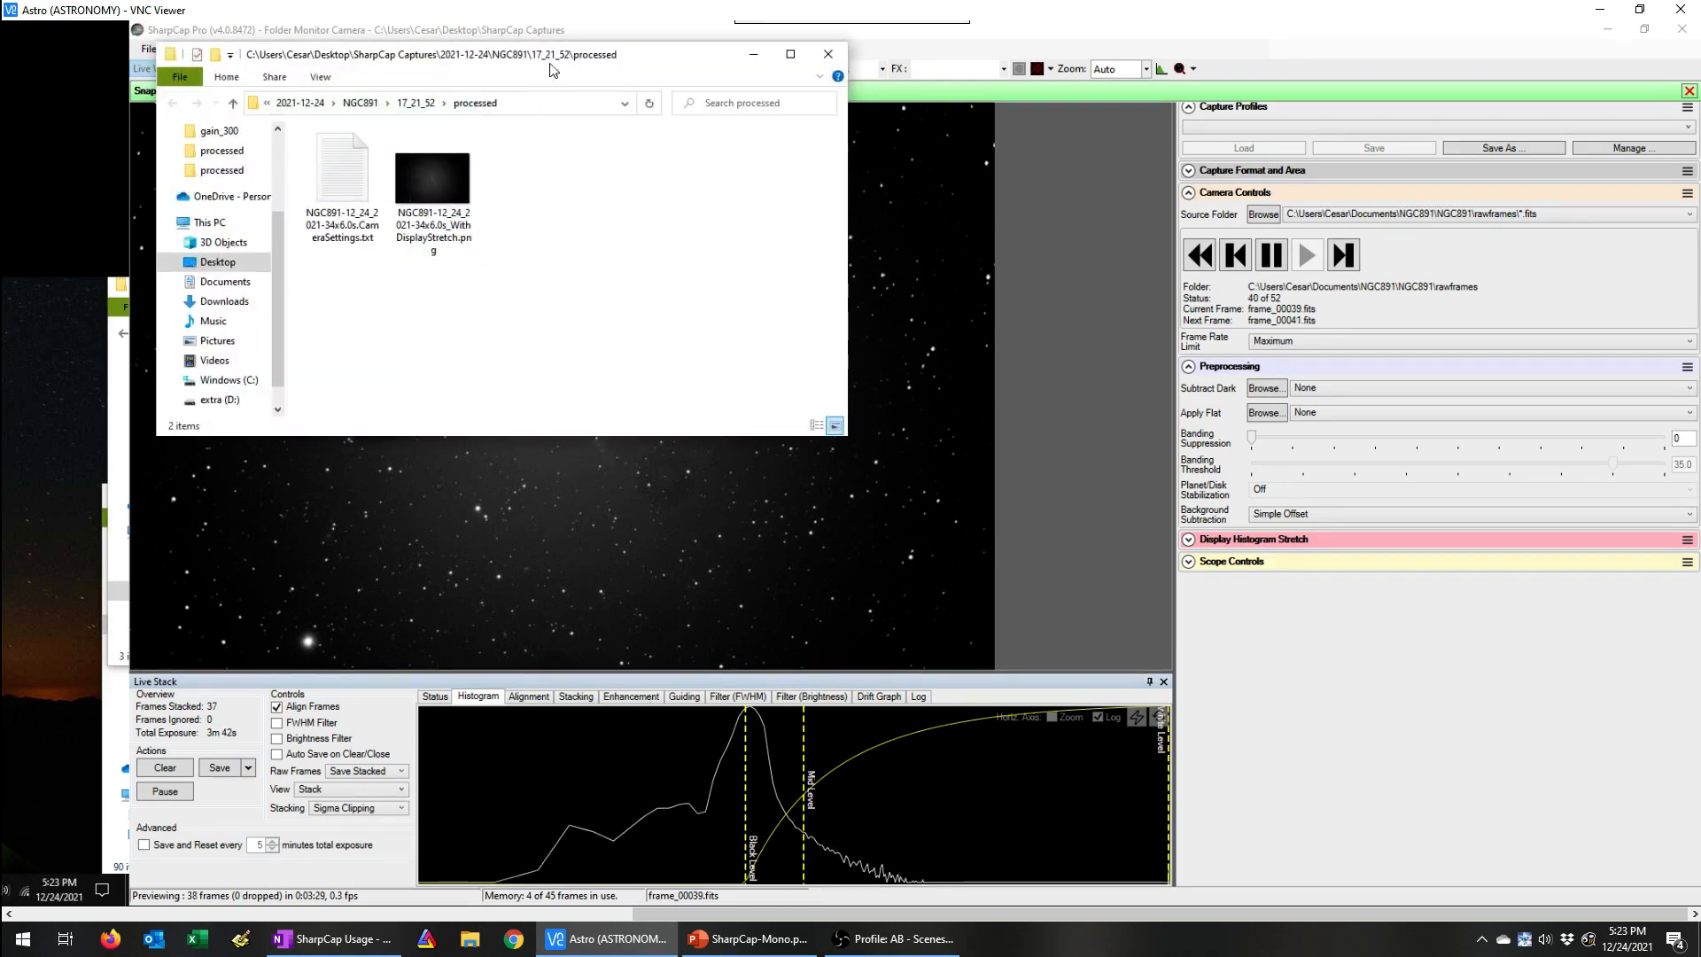
drag(568, 52, 964, 355)
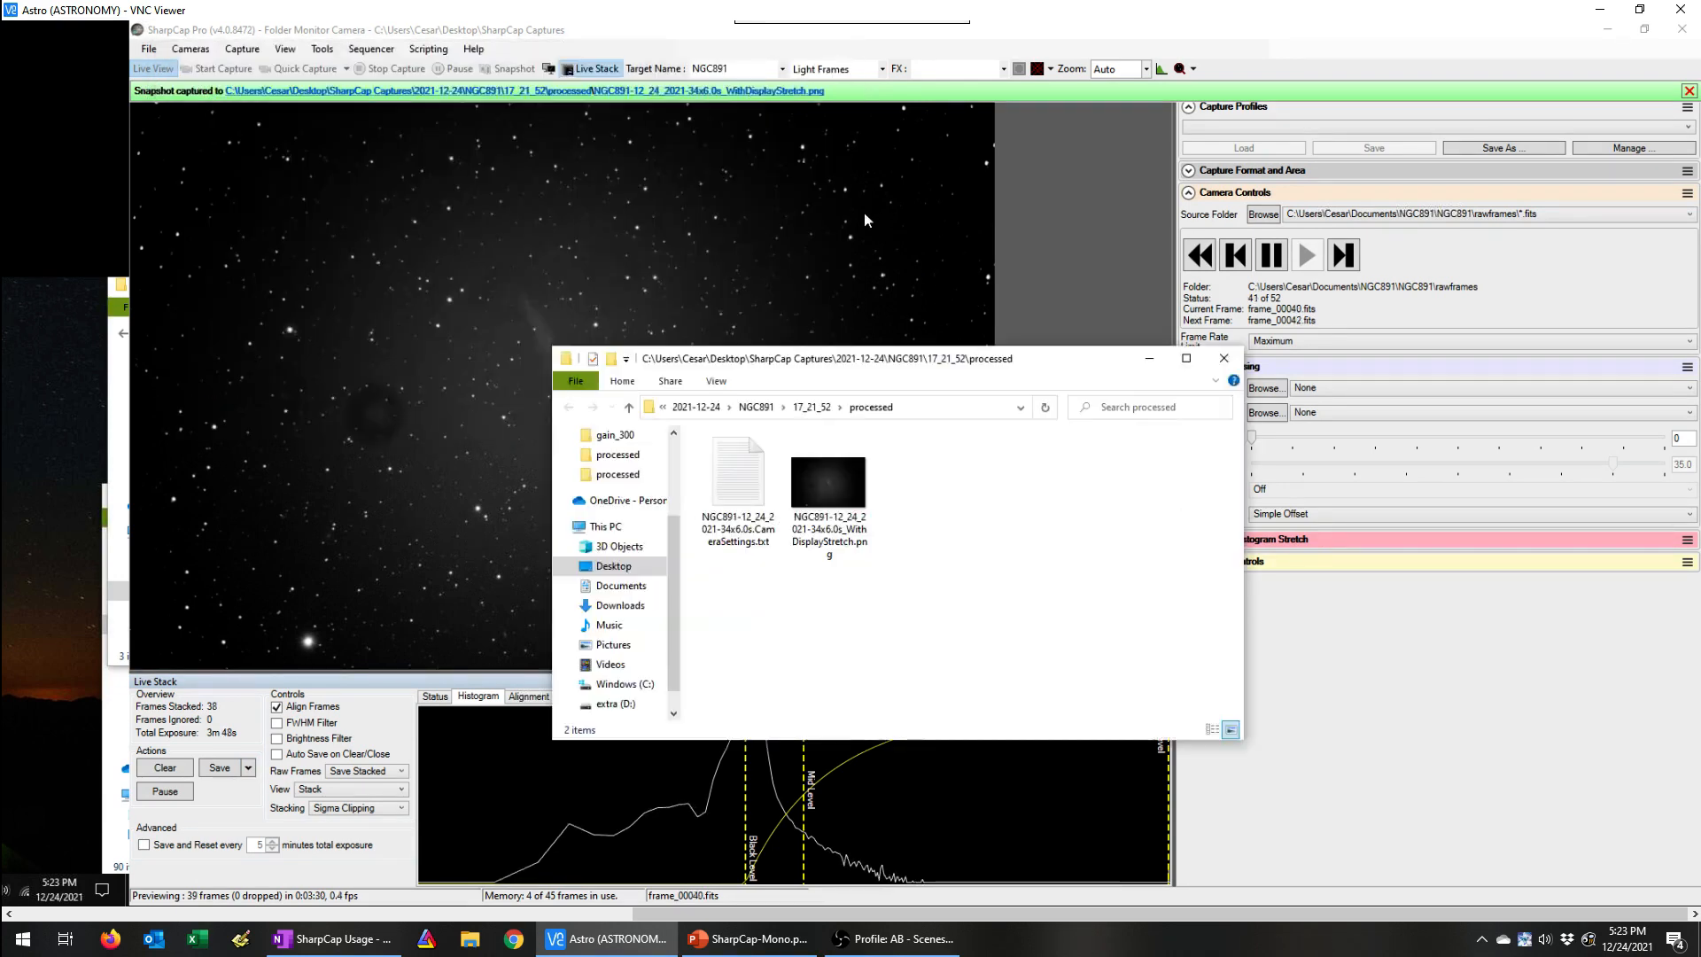
click(808, 409)
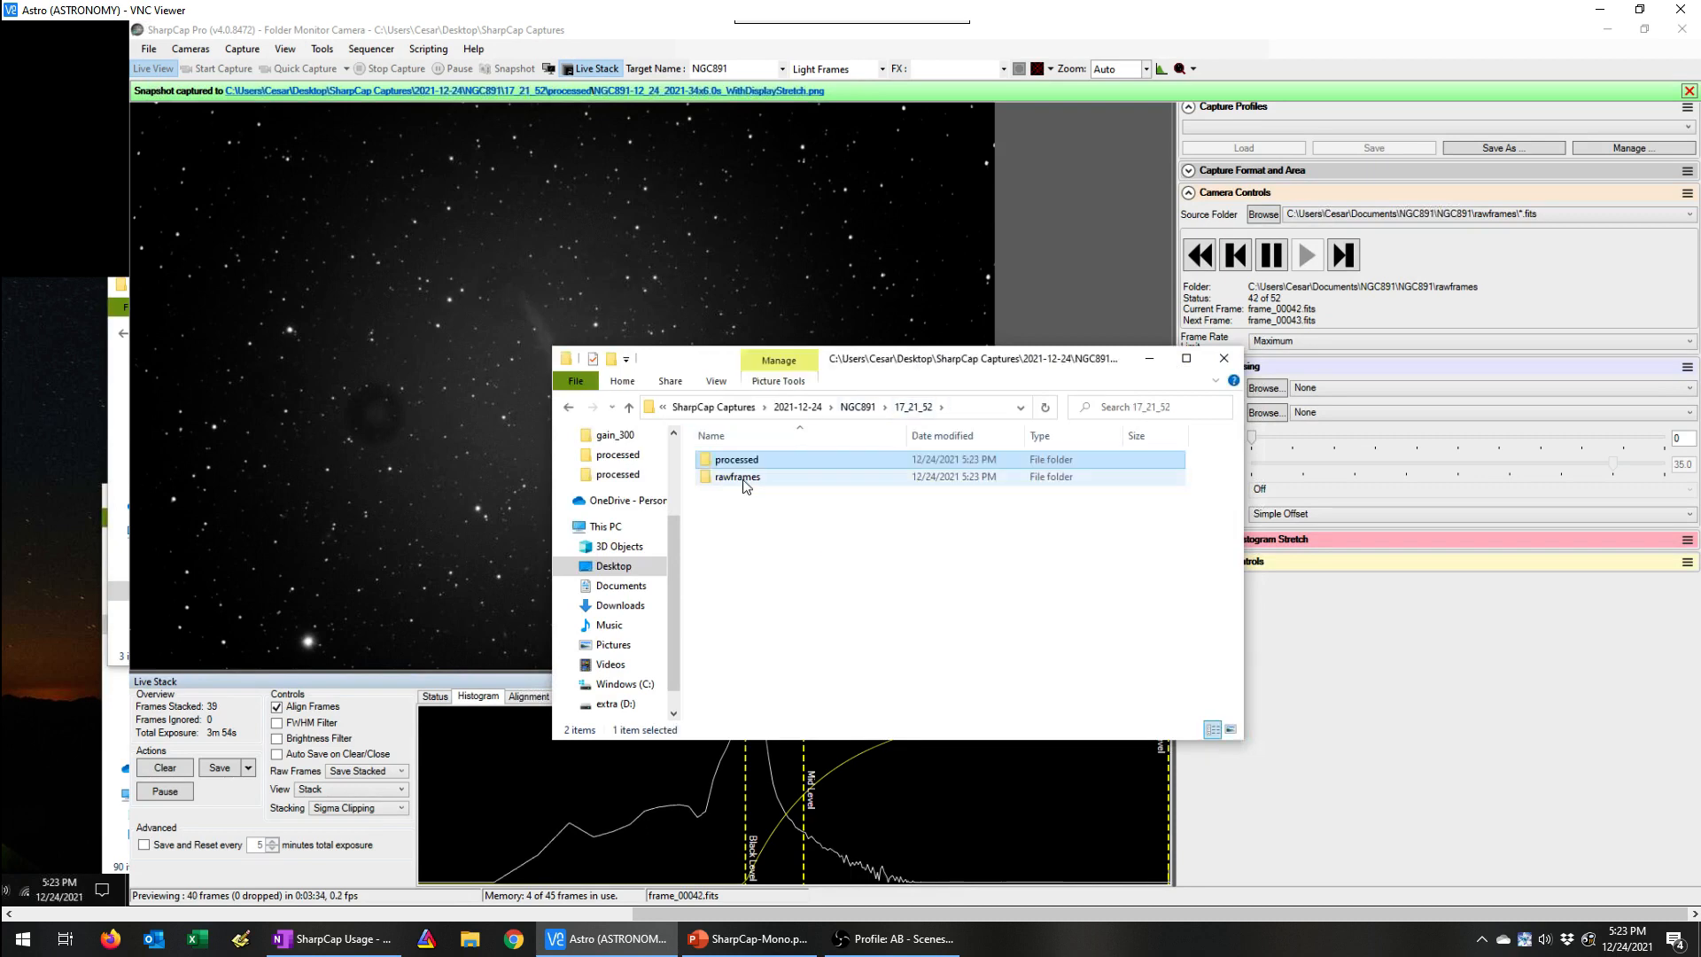
double_click(737, 478)
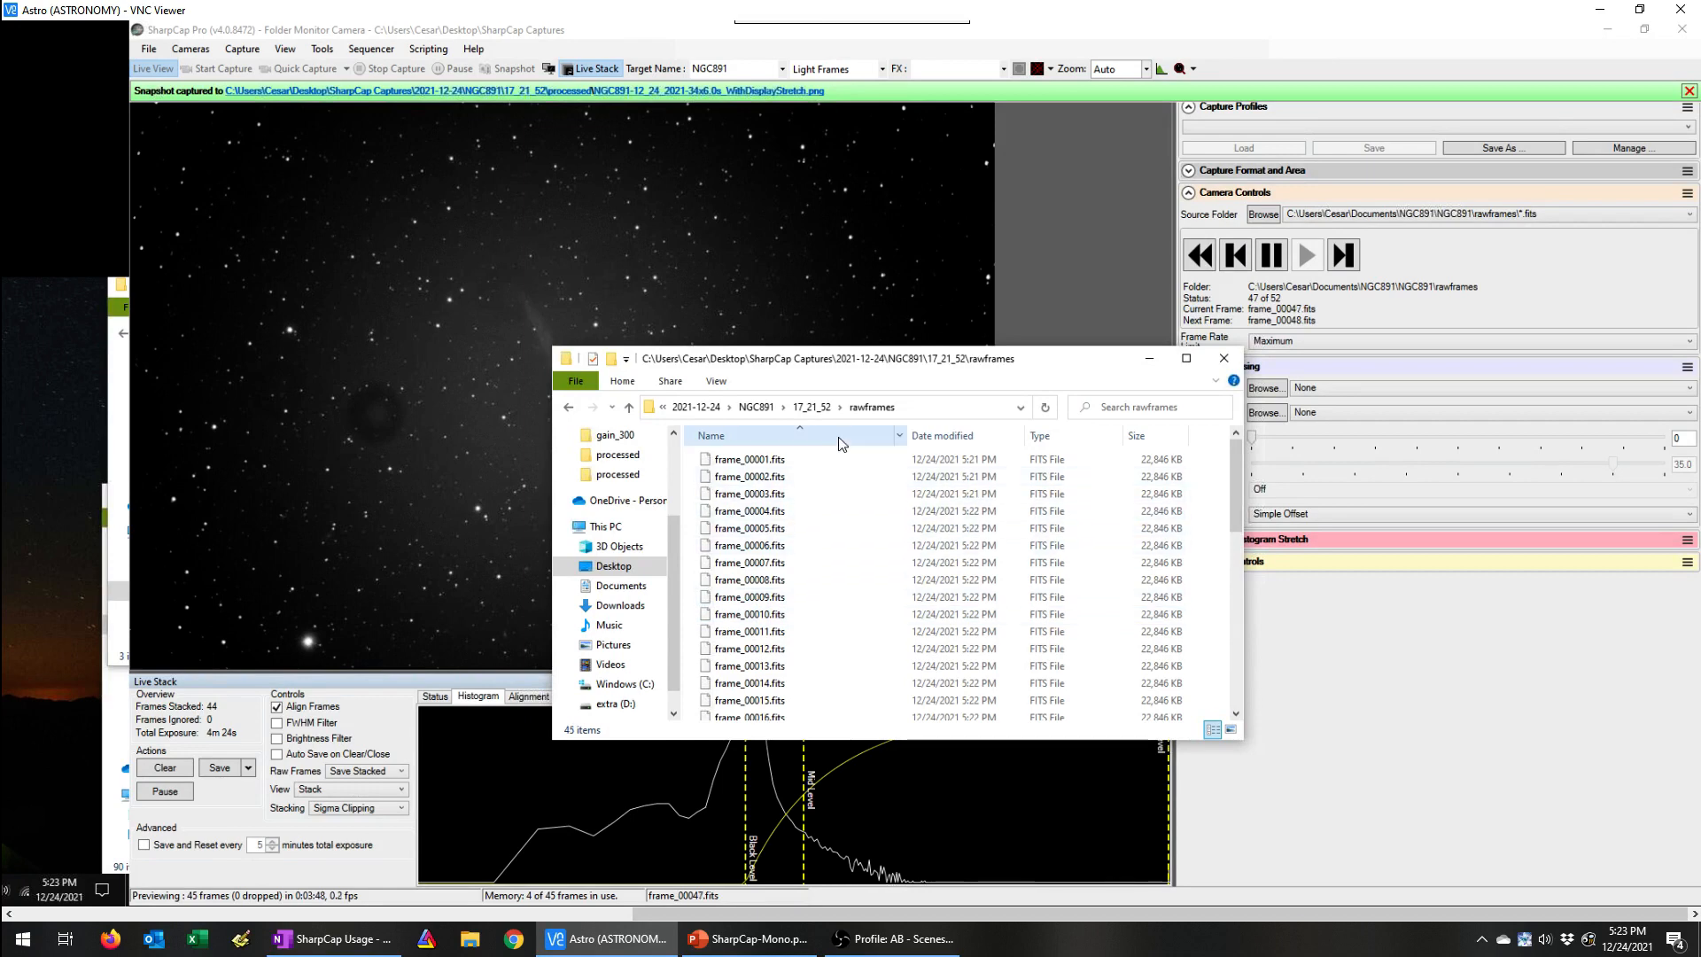
click(1223, 361)
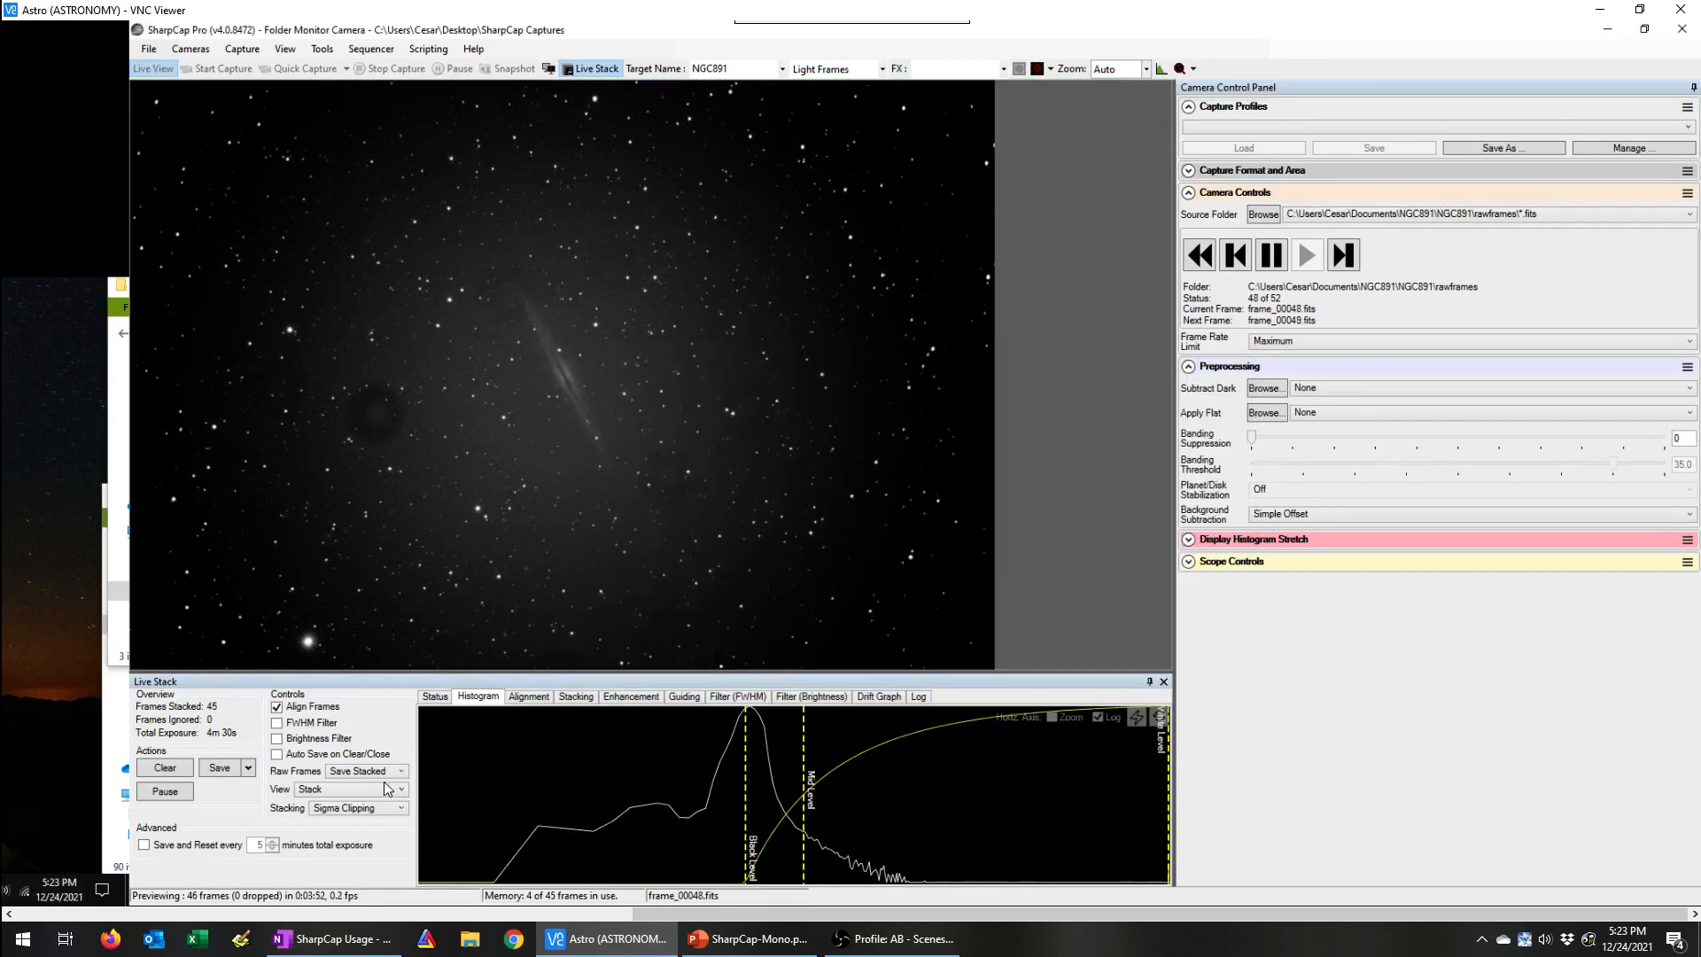
Step: Set the Live Stack raw frames option to Save None and clear the stack with source frame playback paused
click(386, 771)
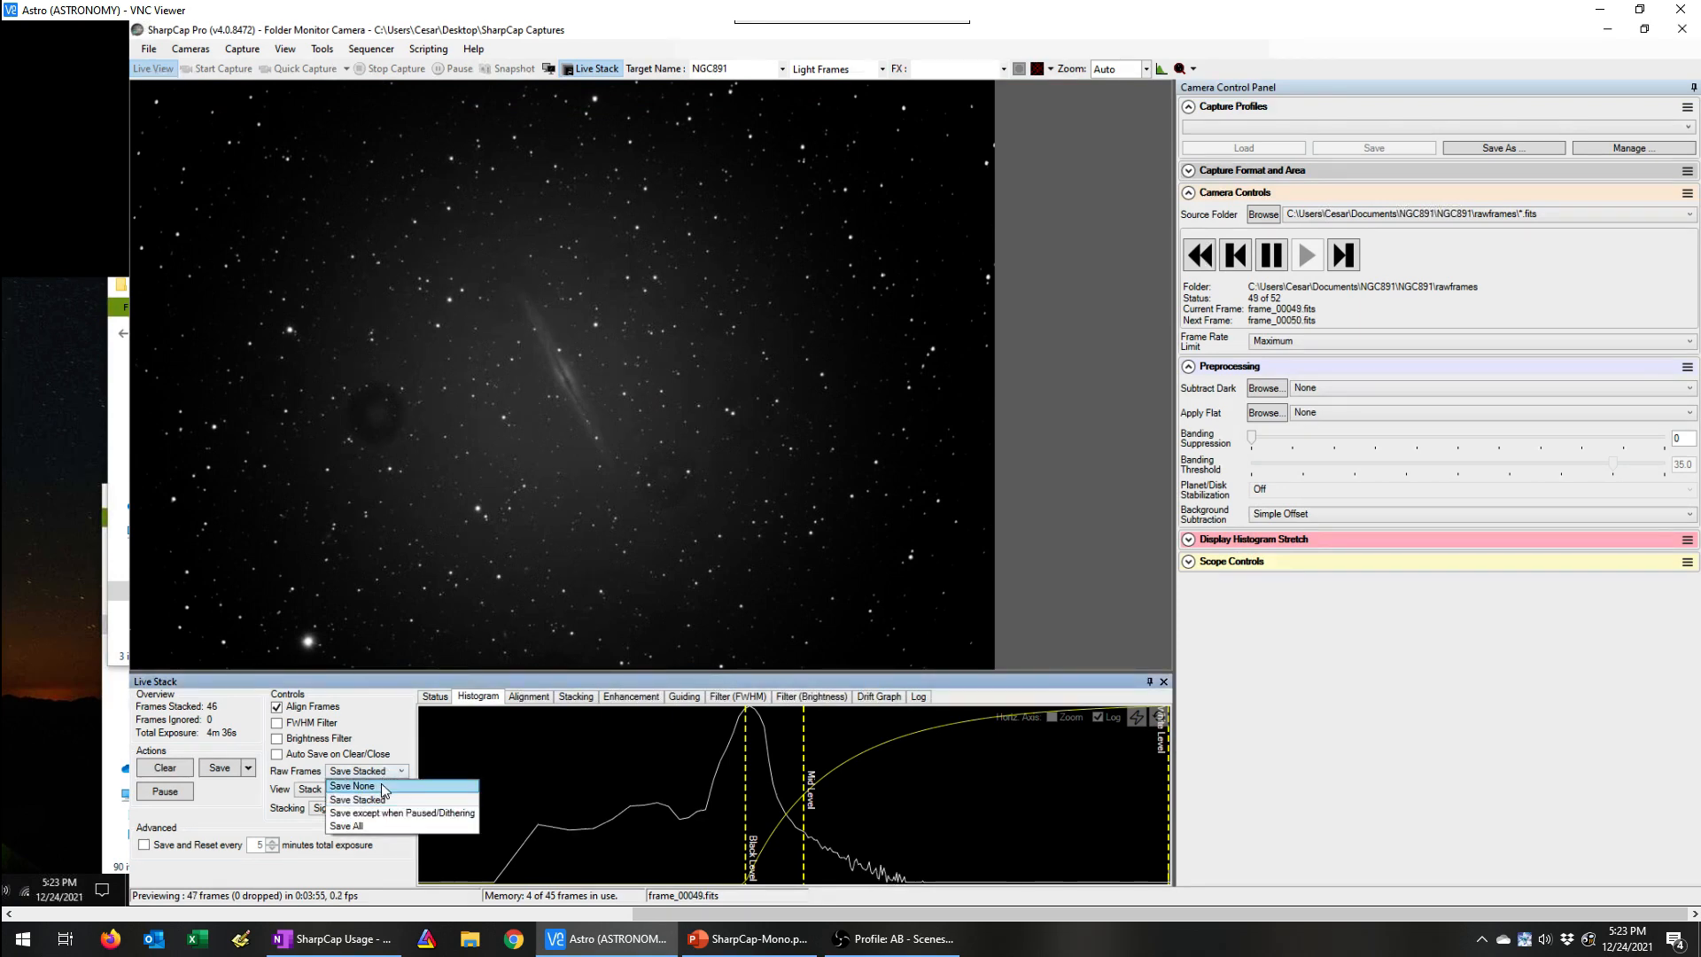
click(384, 787)
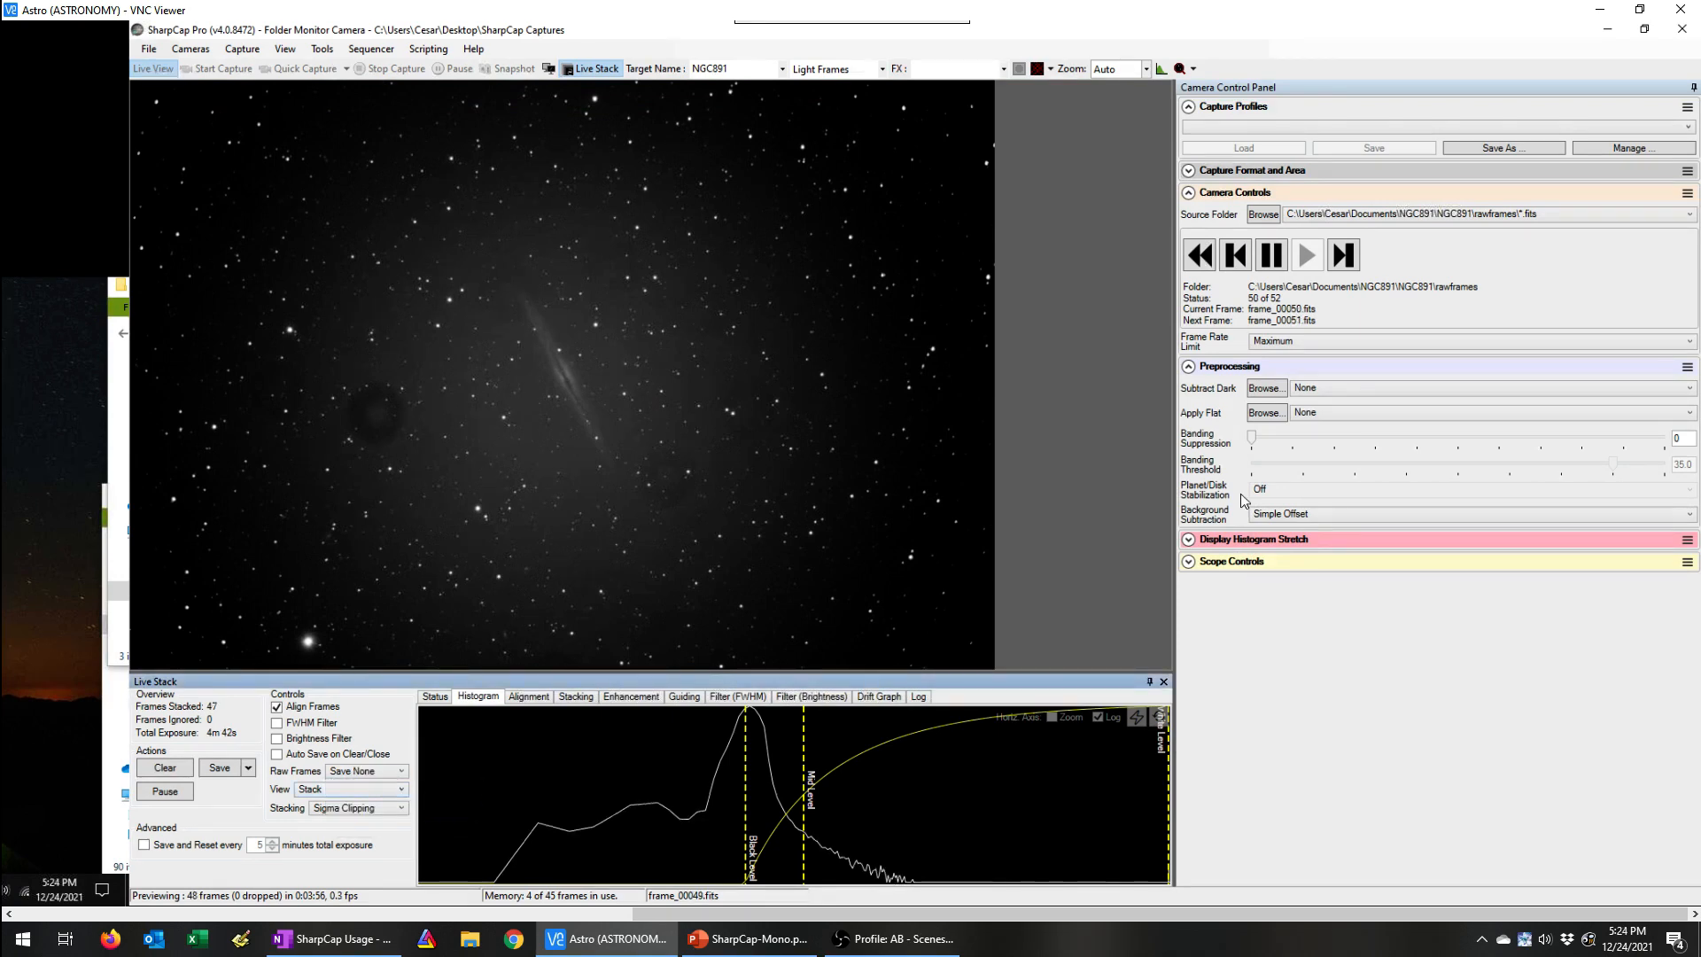
click(1269, 259)
click(170, 770)
click(168, 770)
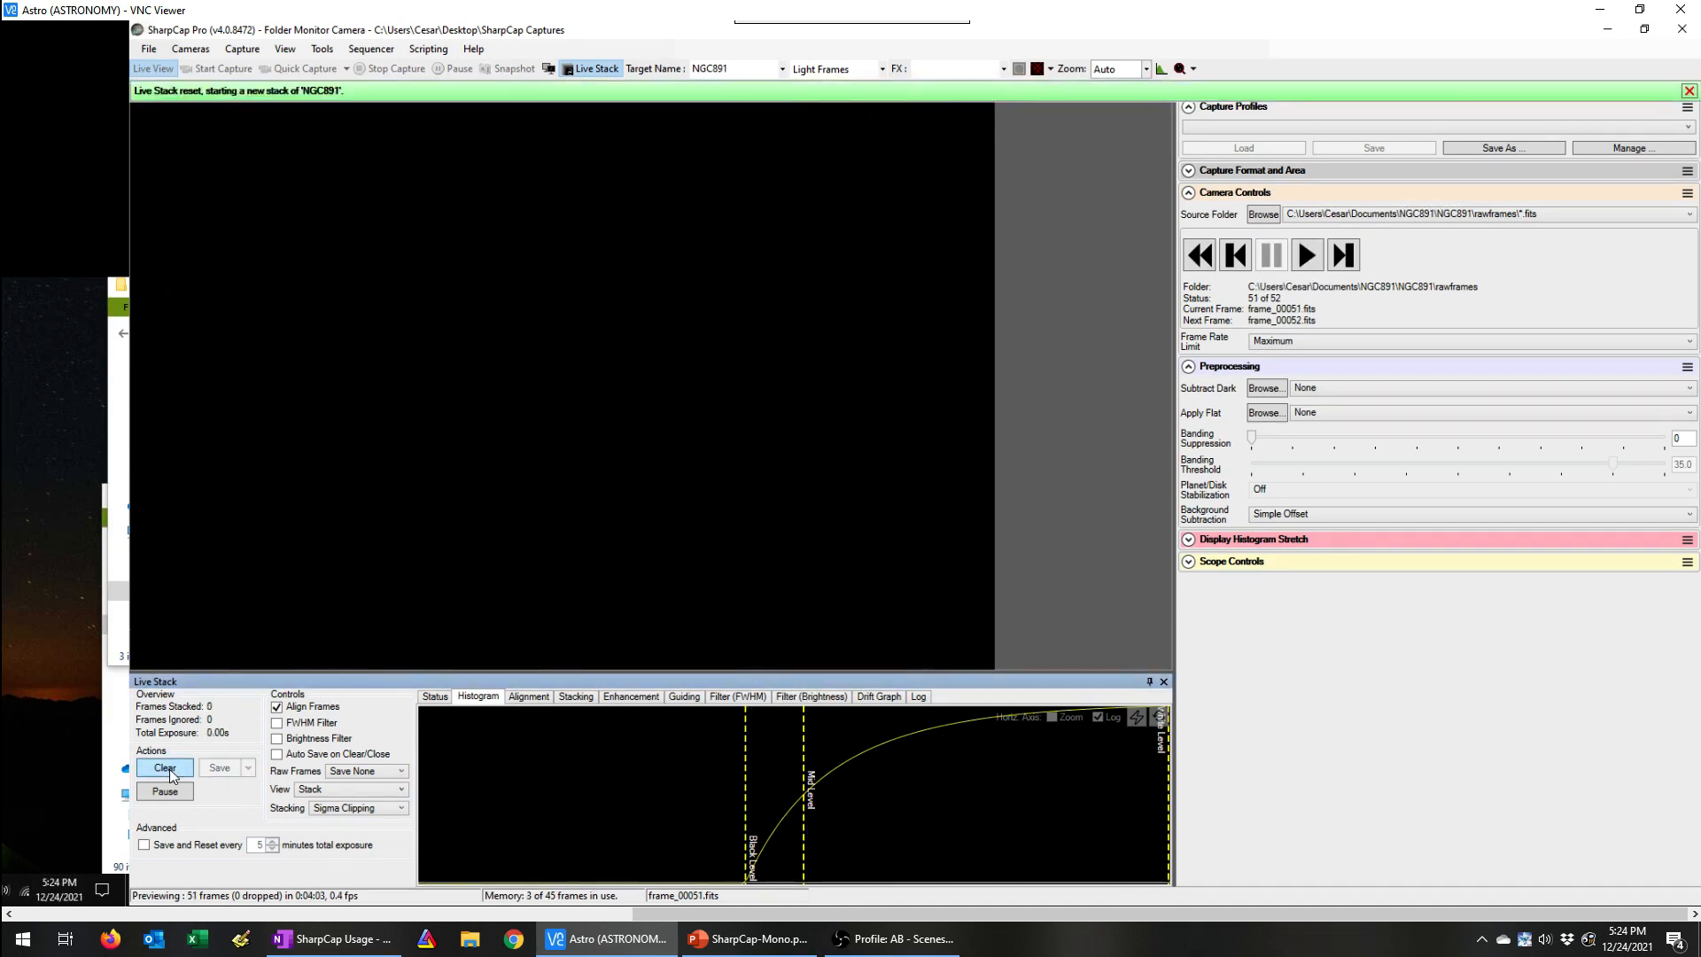
Step: Subtract the DARK -15_frames_14.4C FITS file from the inner NGC891 folder in Documents as the preprocessing dark
click(1265, 389)
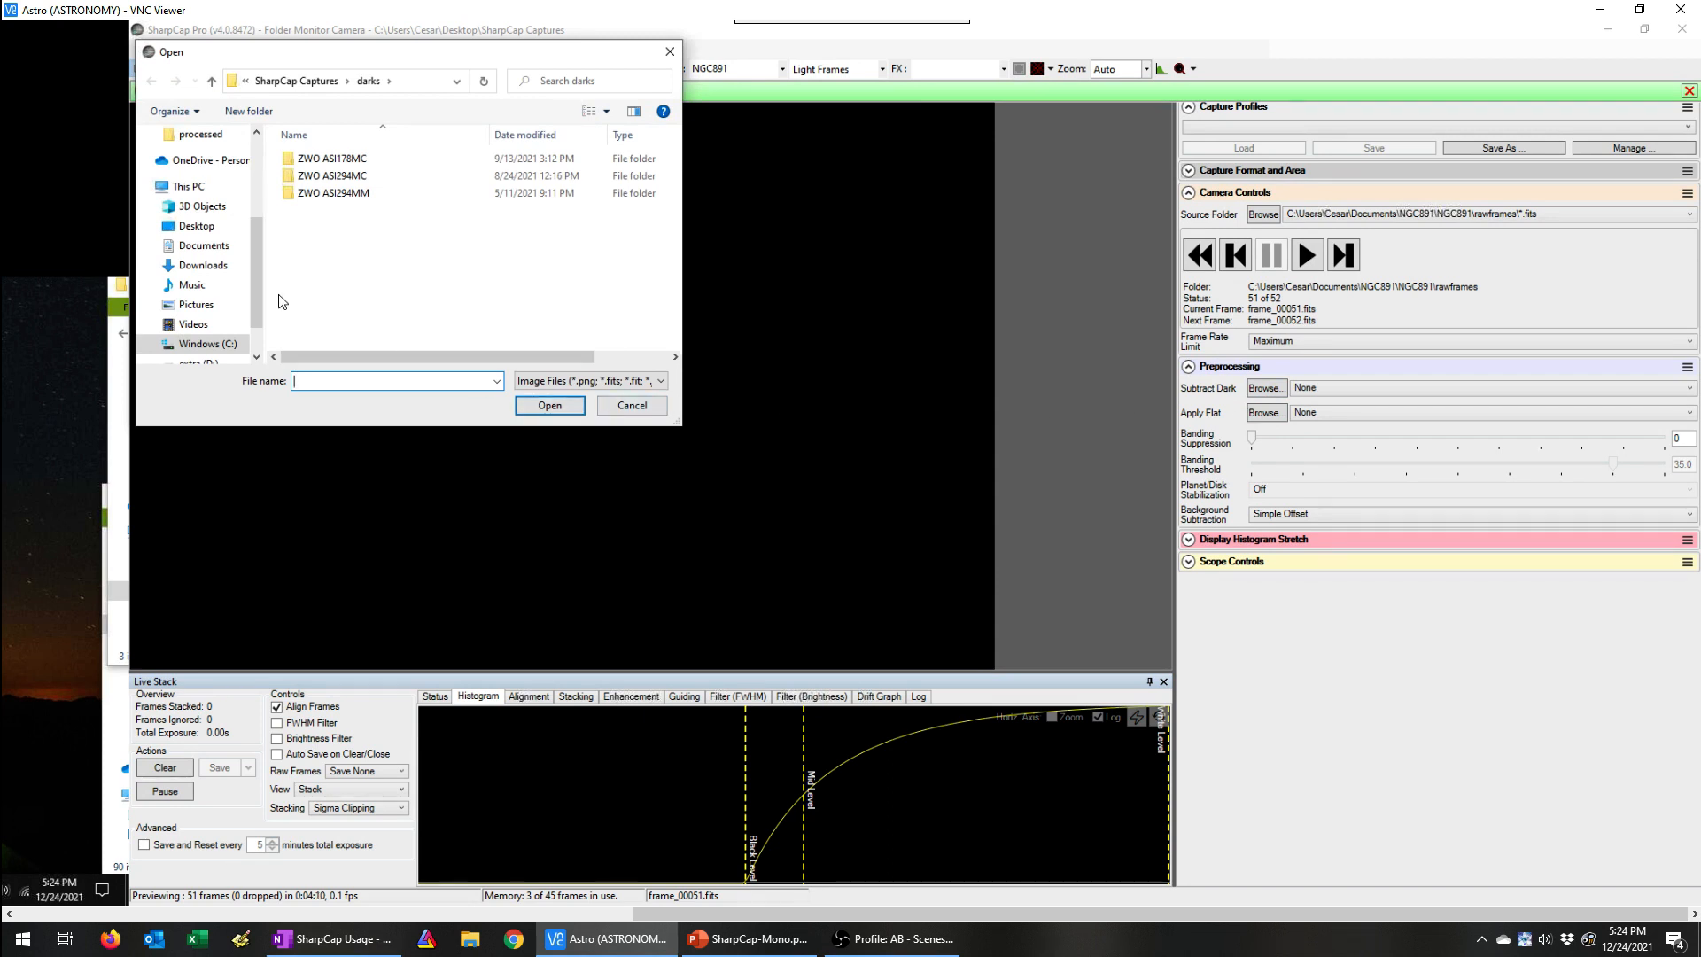
click(227, 253)
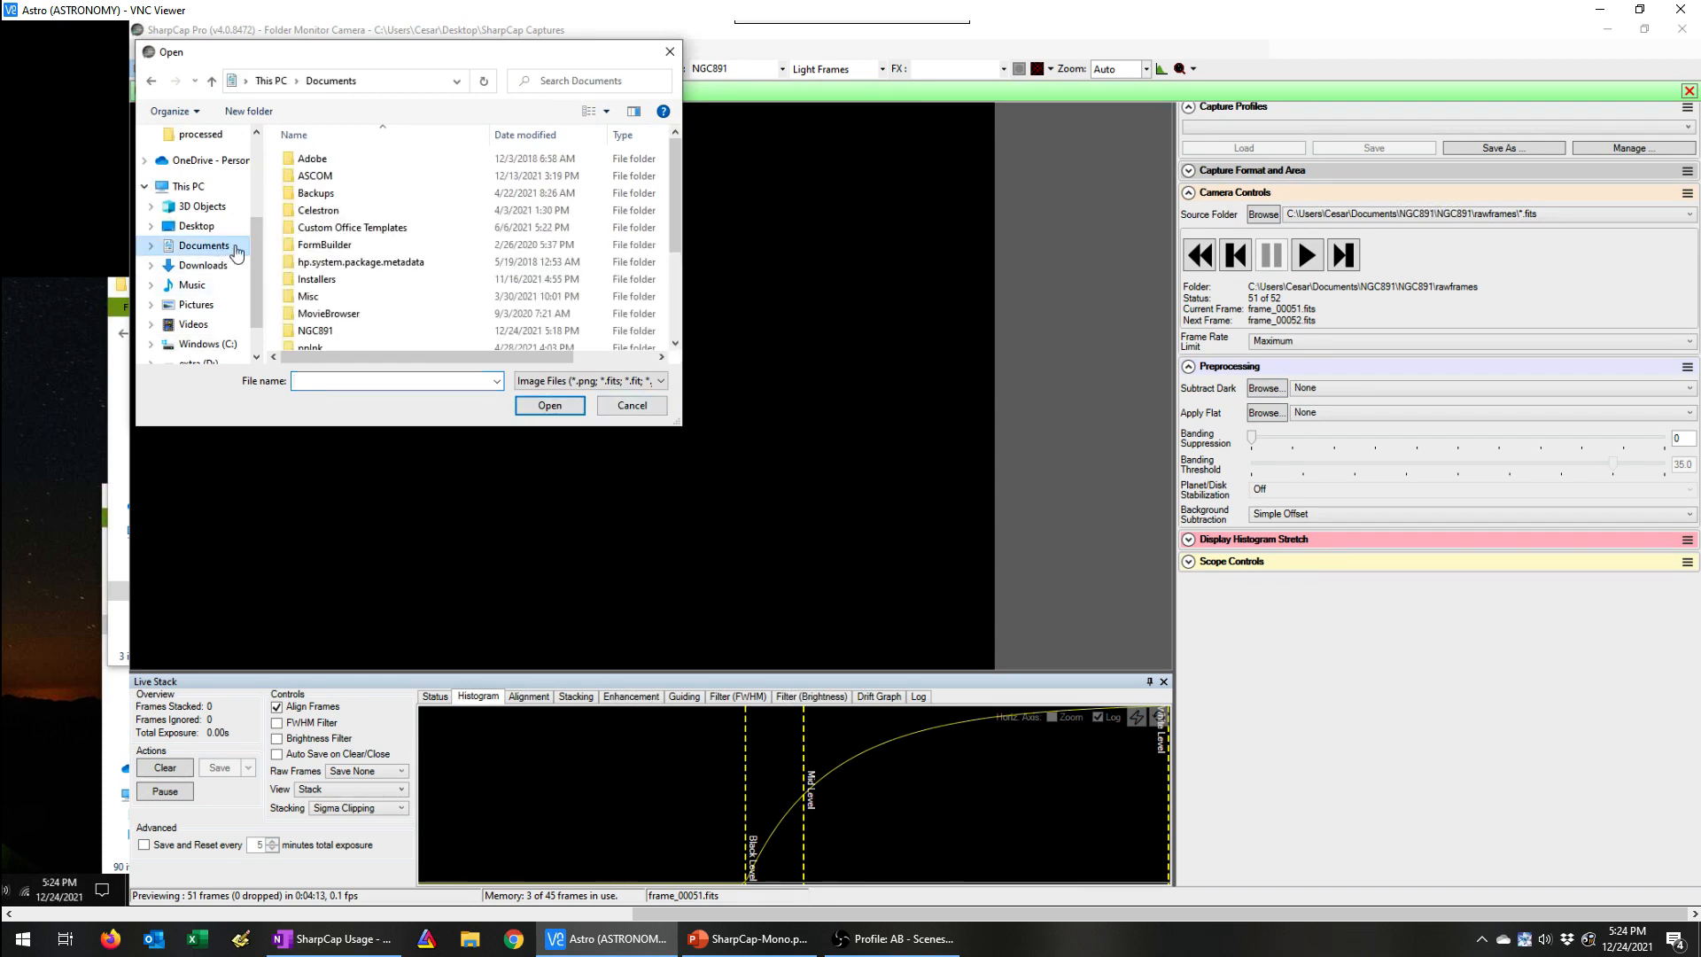
double_click(328, 285)
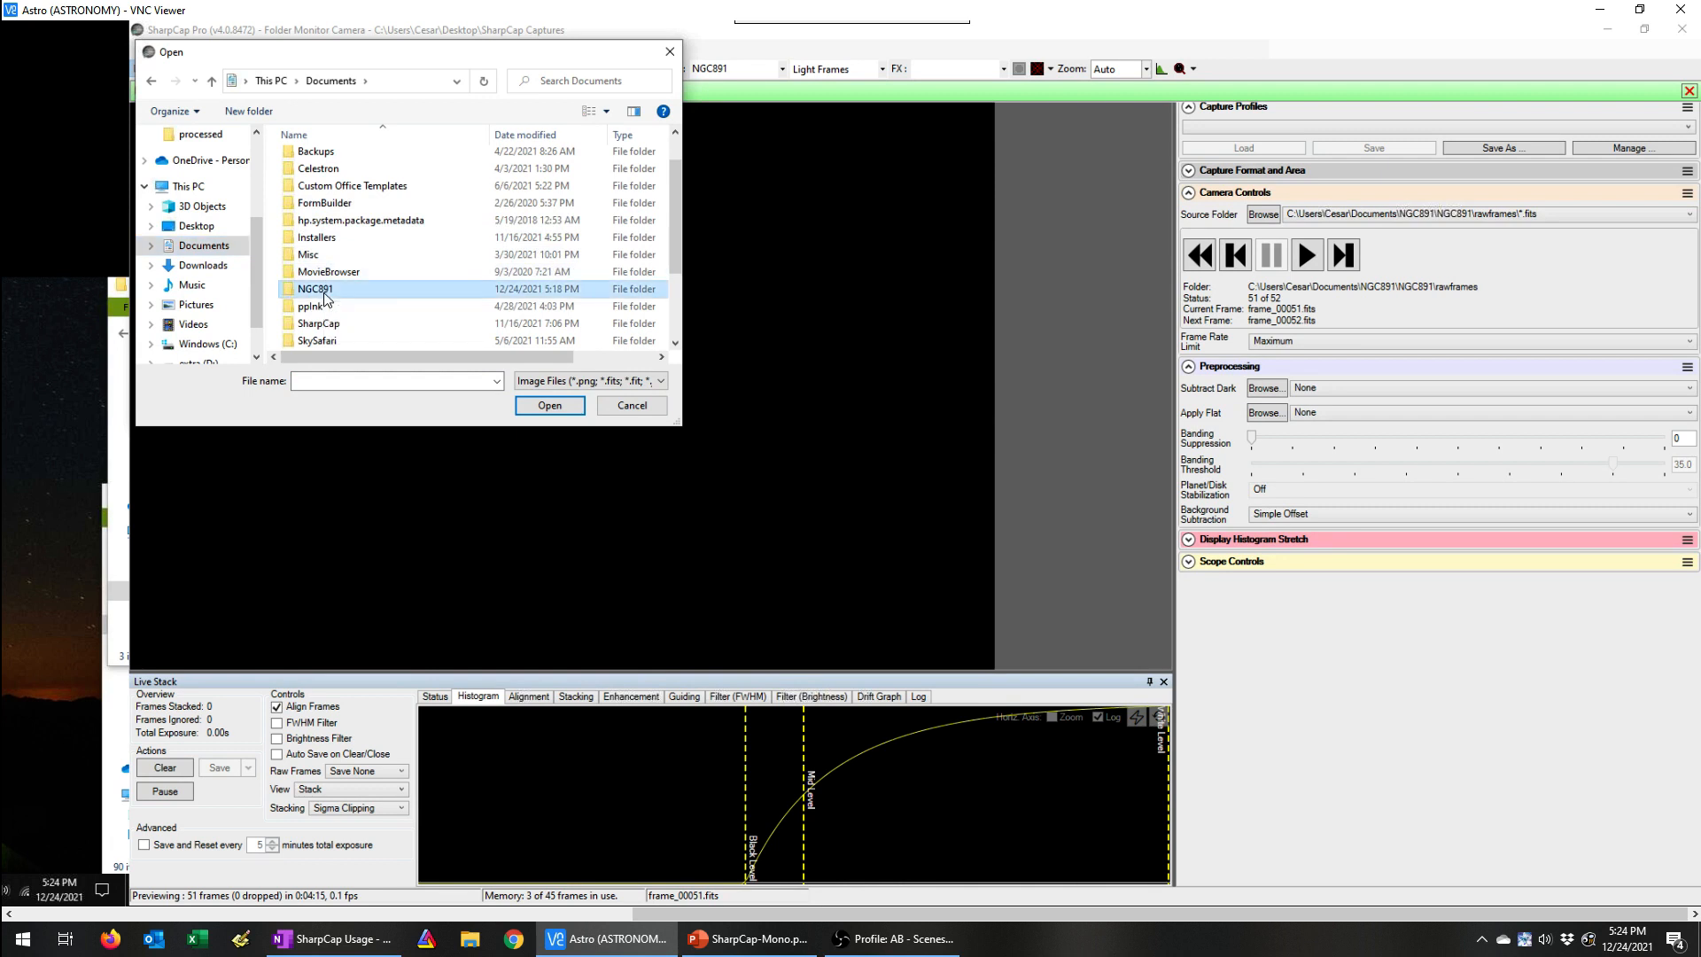
double_click(312, 161)
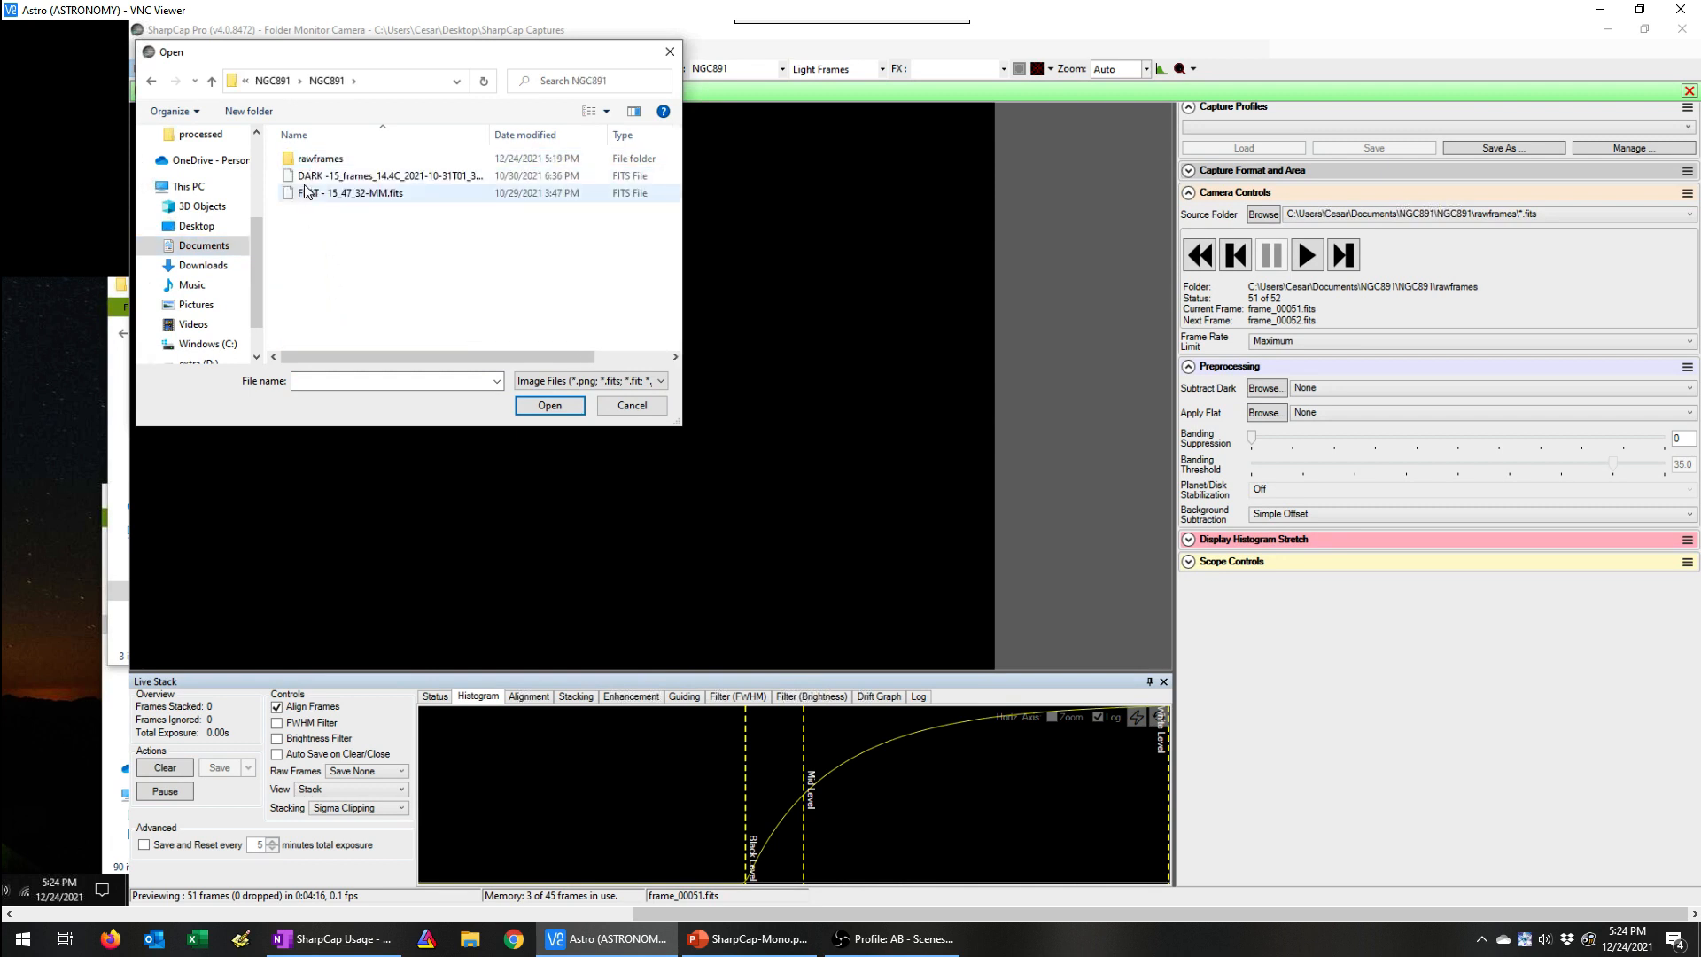
click(310, 177)
click(549, 405)
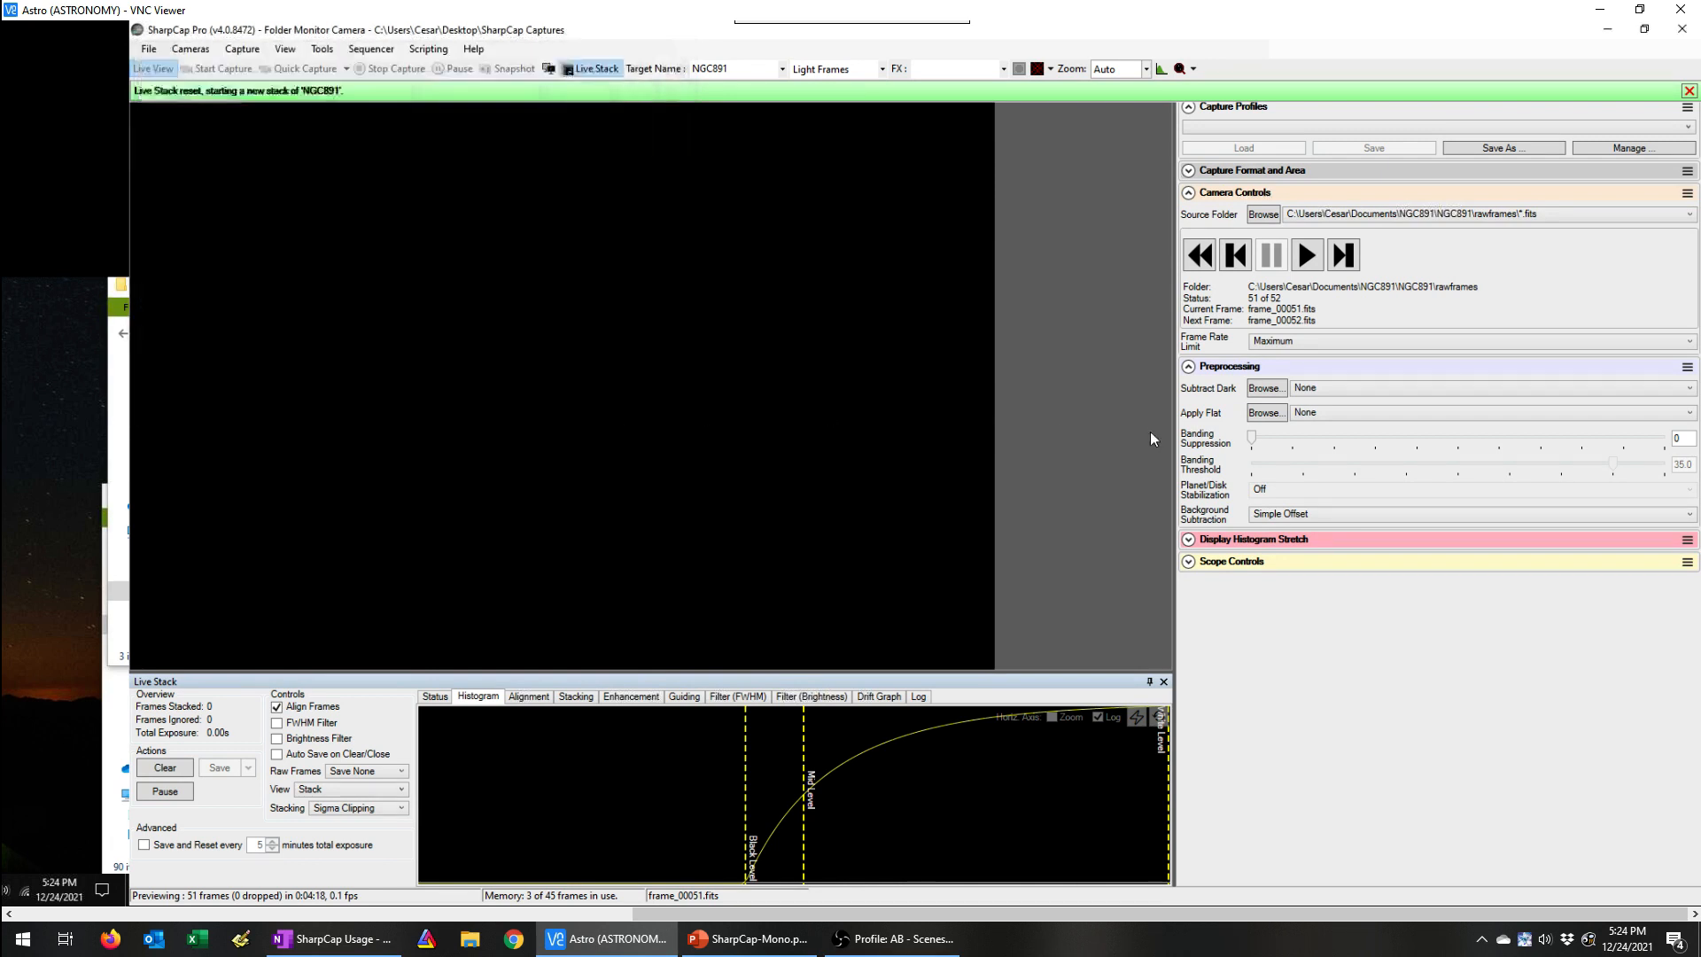
Step: Apply the flat FLAT - 15_47_32-MM.fits and replay the source frames from the first one
click(1266, 413)
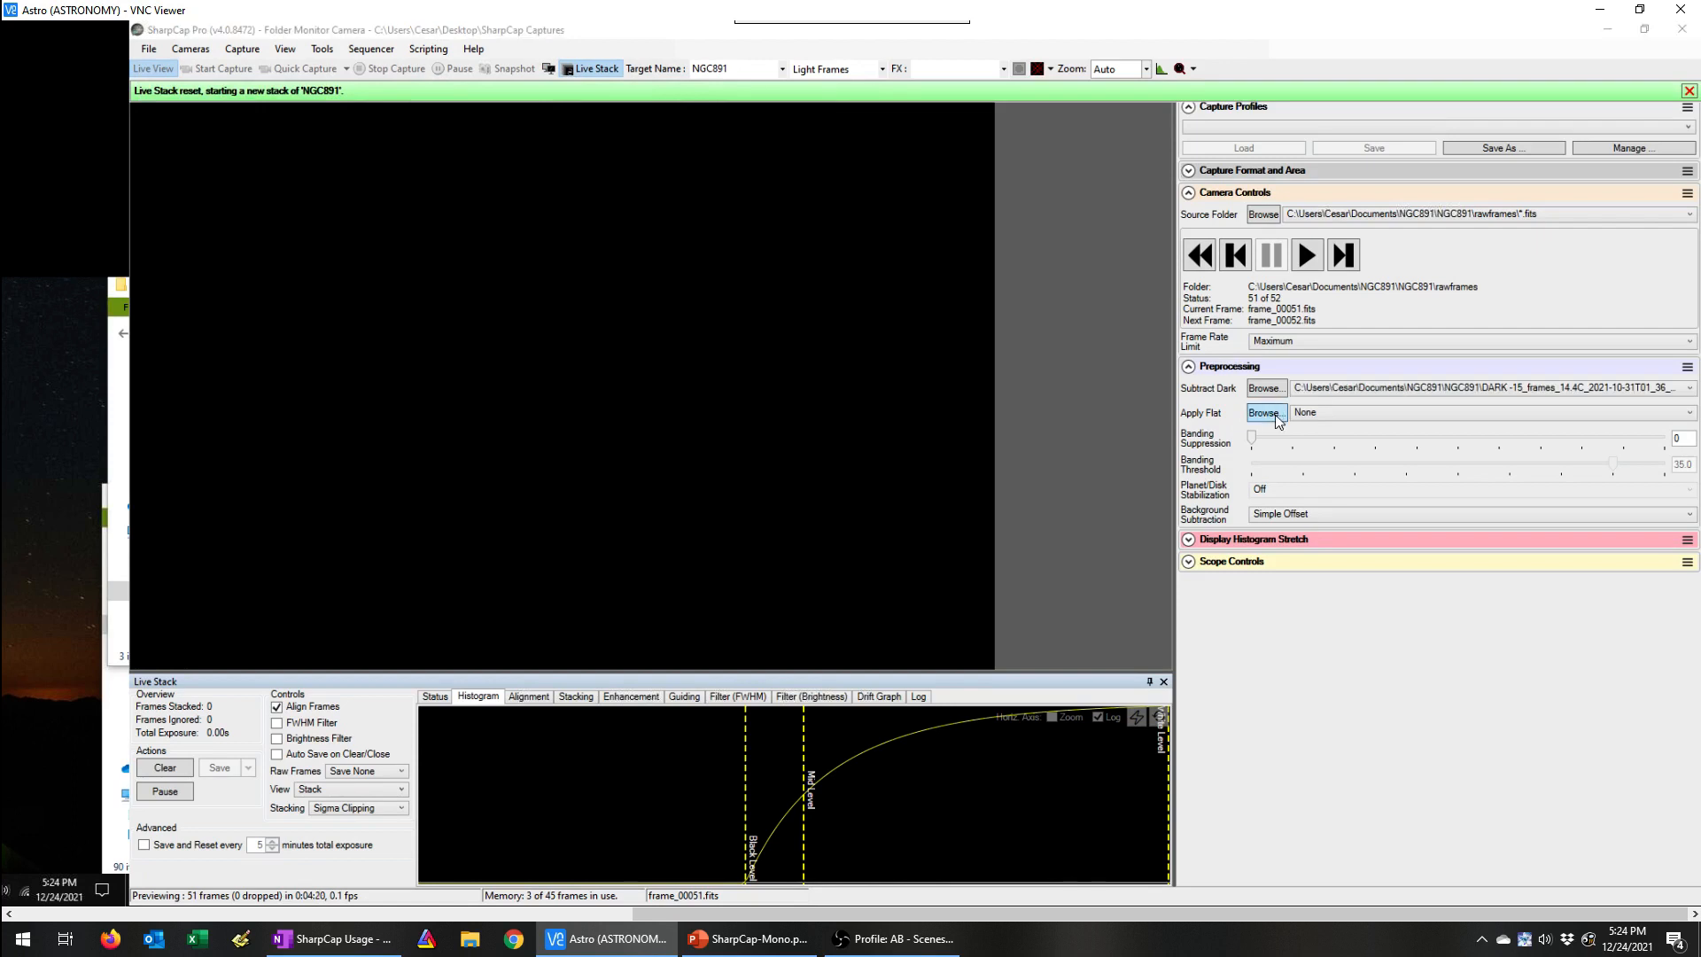
click(324, 195)
double_click(325, 195)
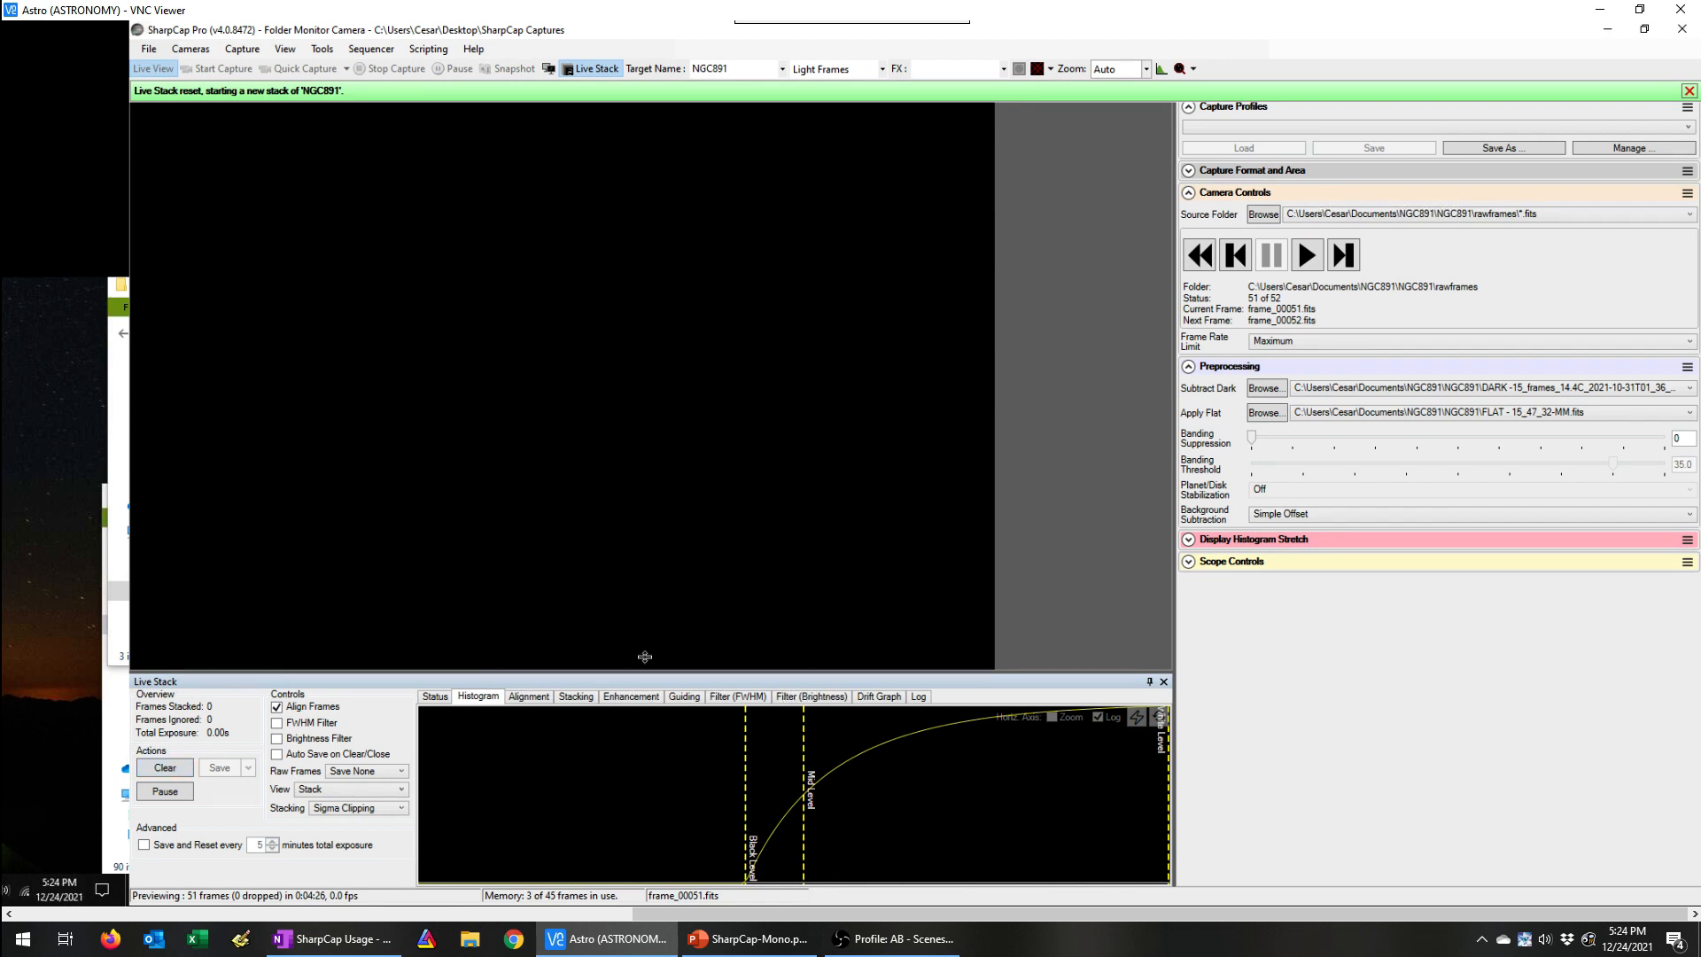
click(1201, 257)
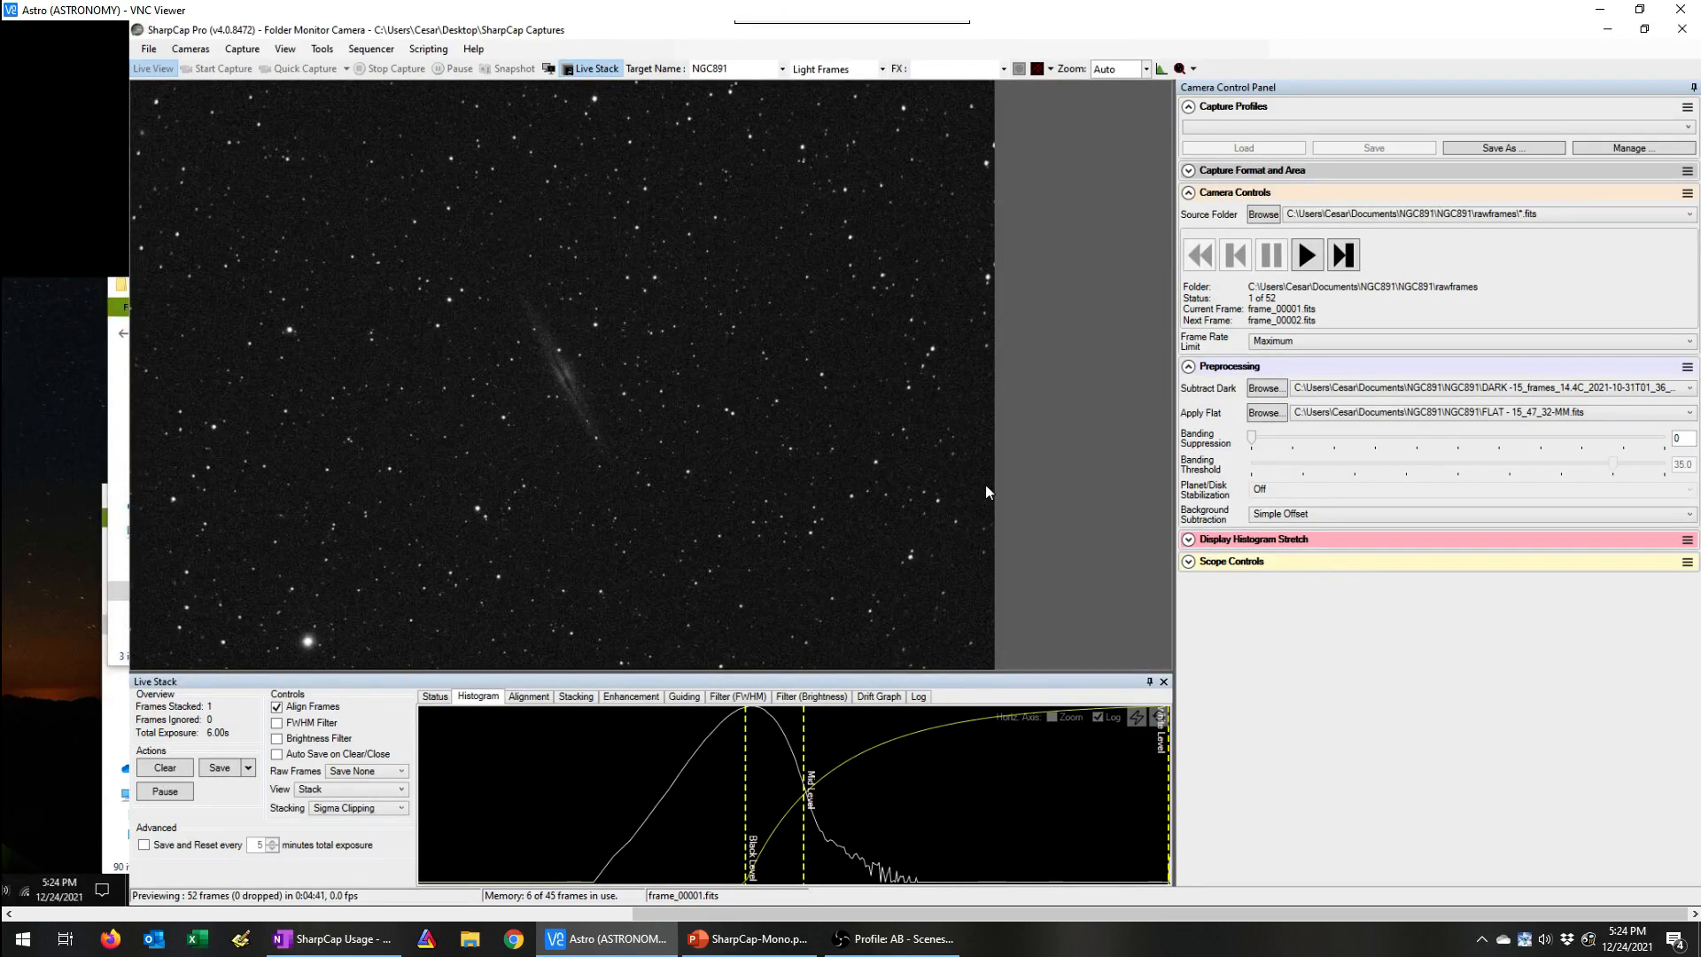
click(1308, 257)
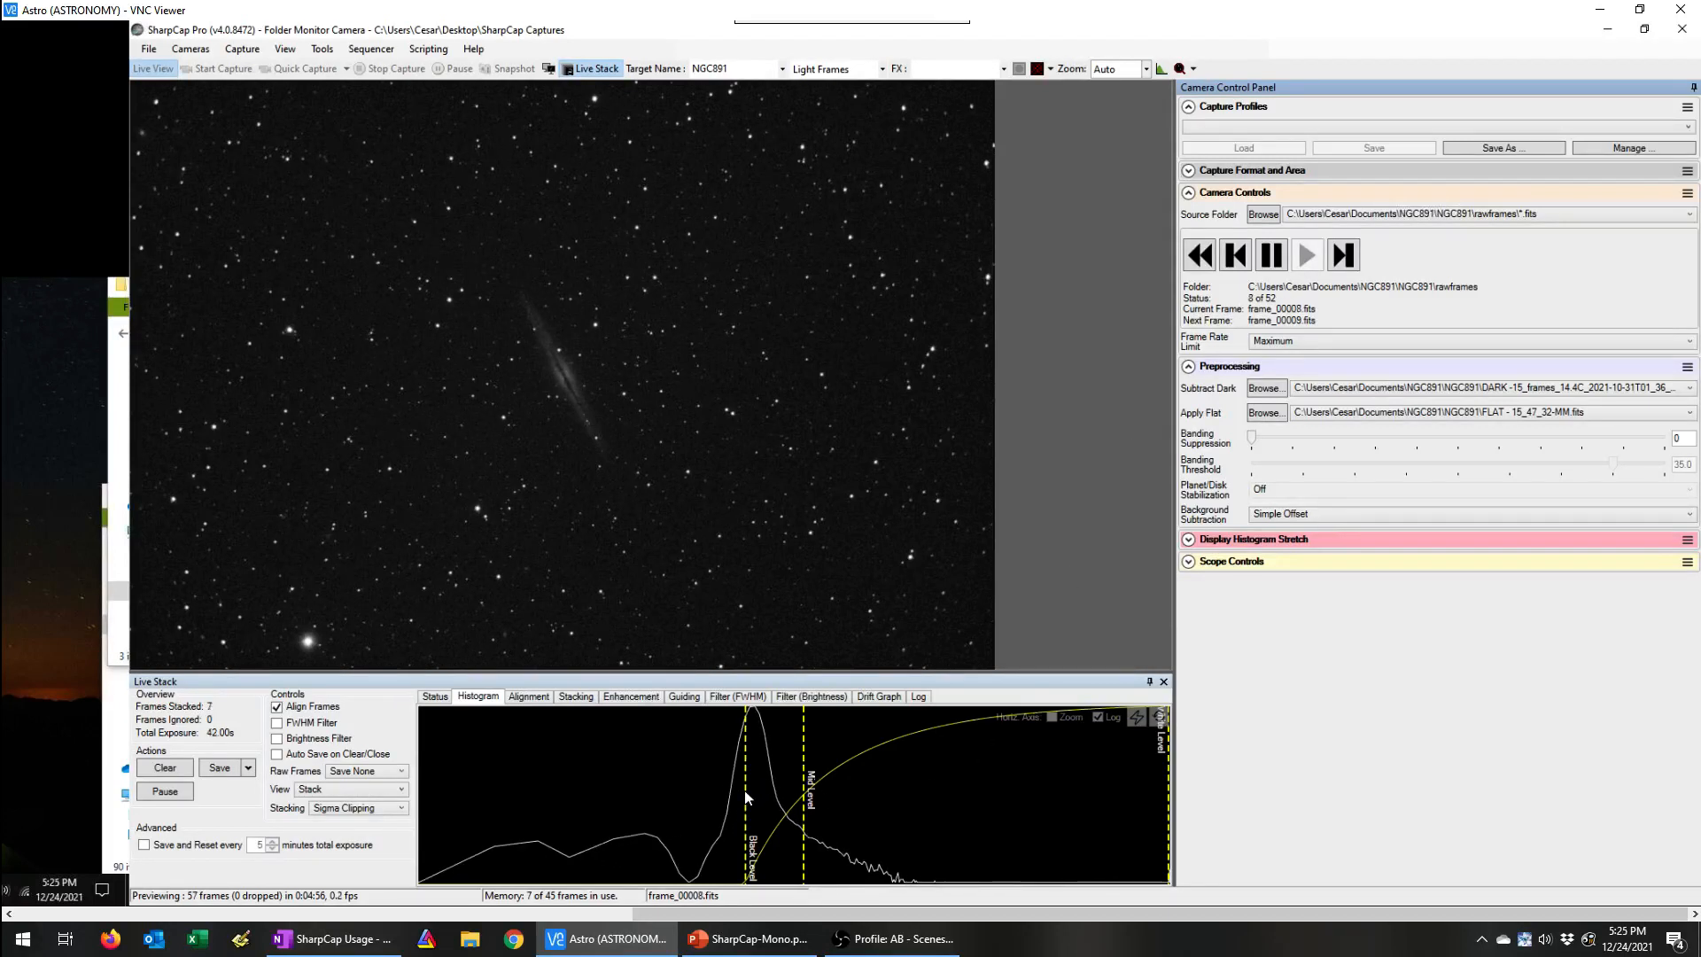
Step: Stretch the new stack by moving the black level to the histogram peak and the mid level just above it
drag(747, 795, 751, 794)
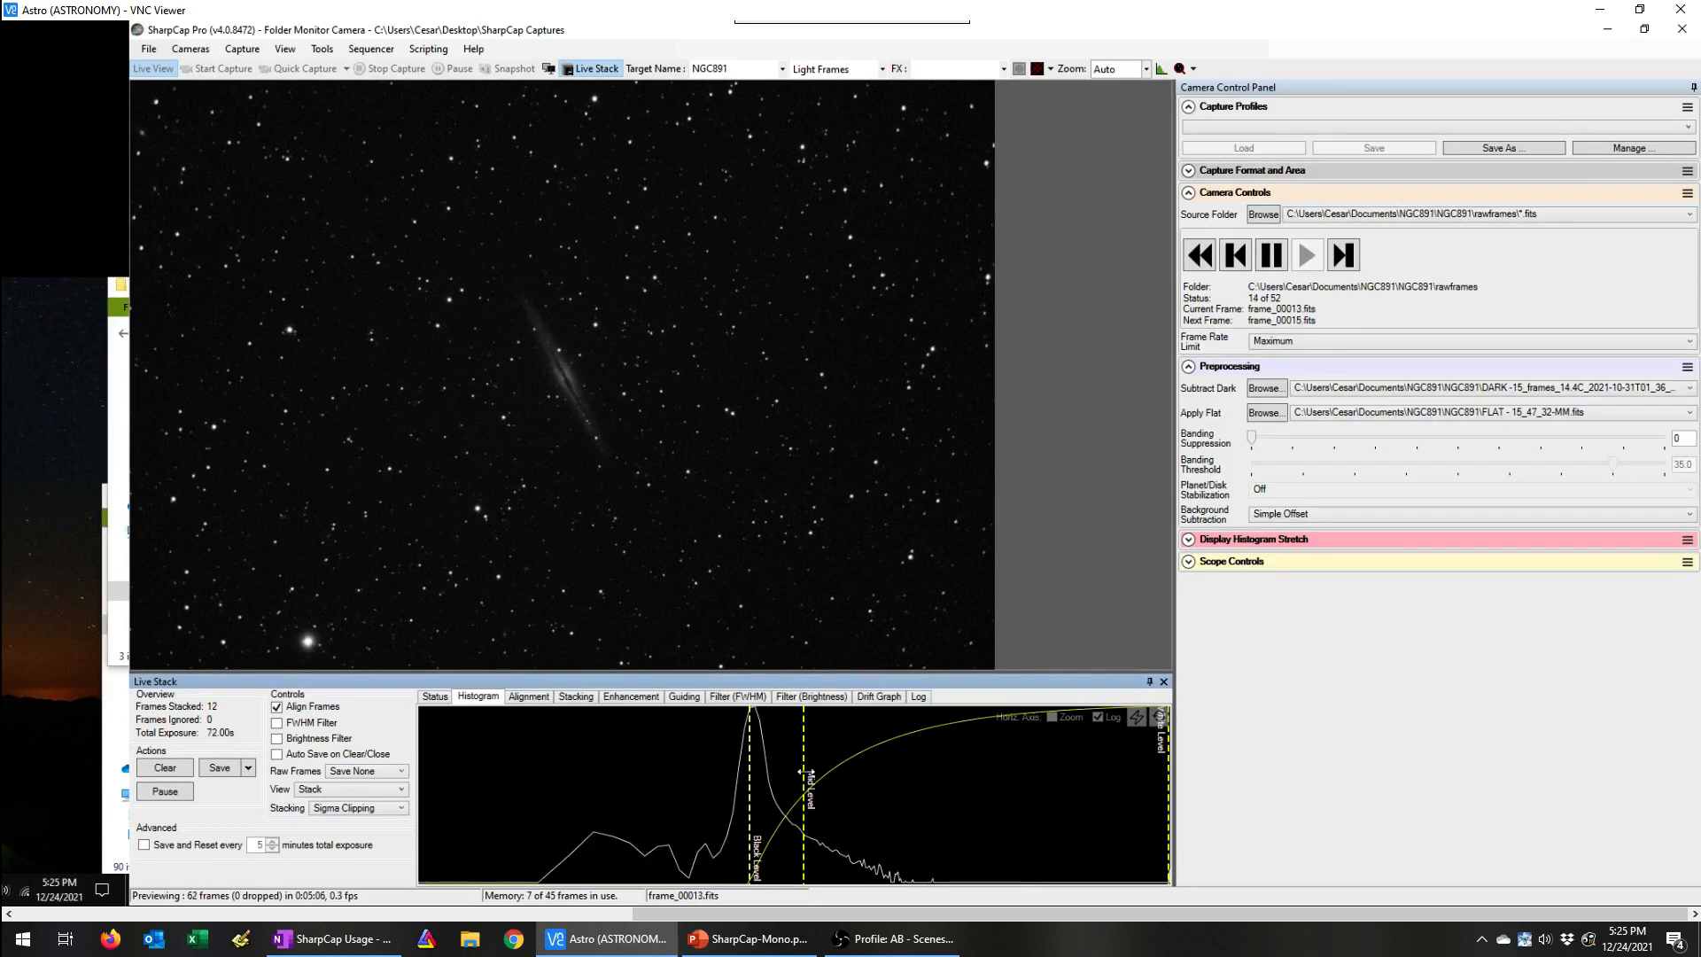
drag(804, 772, 914, 761)
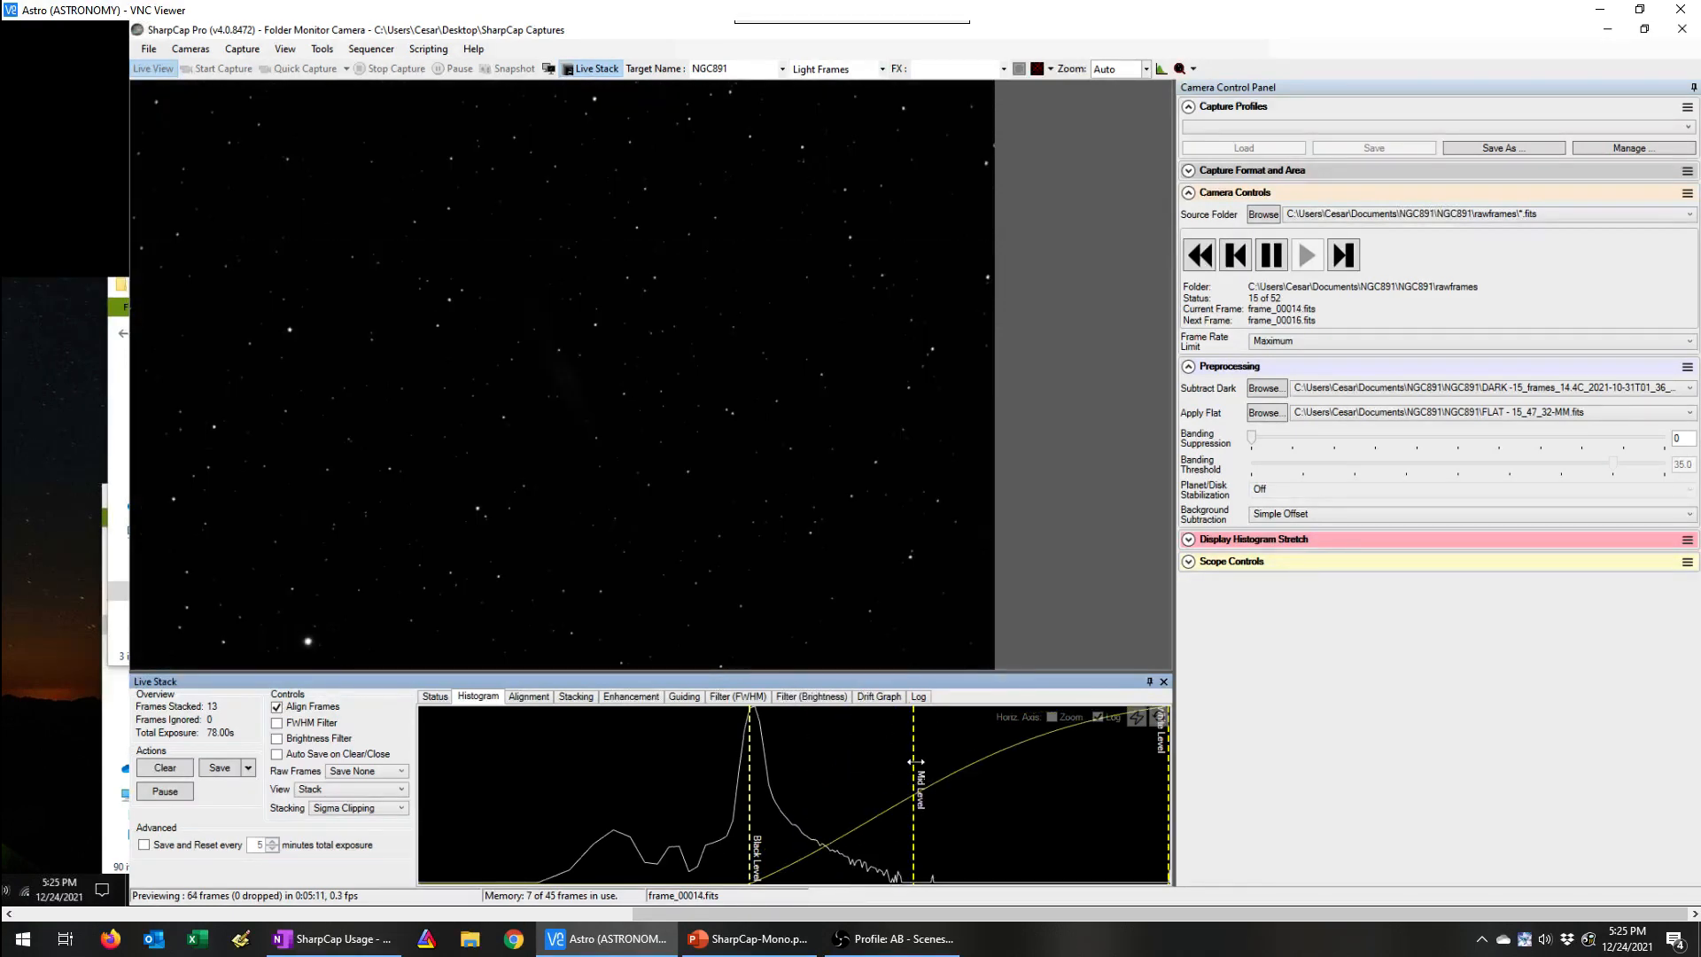
drag(915, 761, 766, 764)
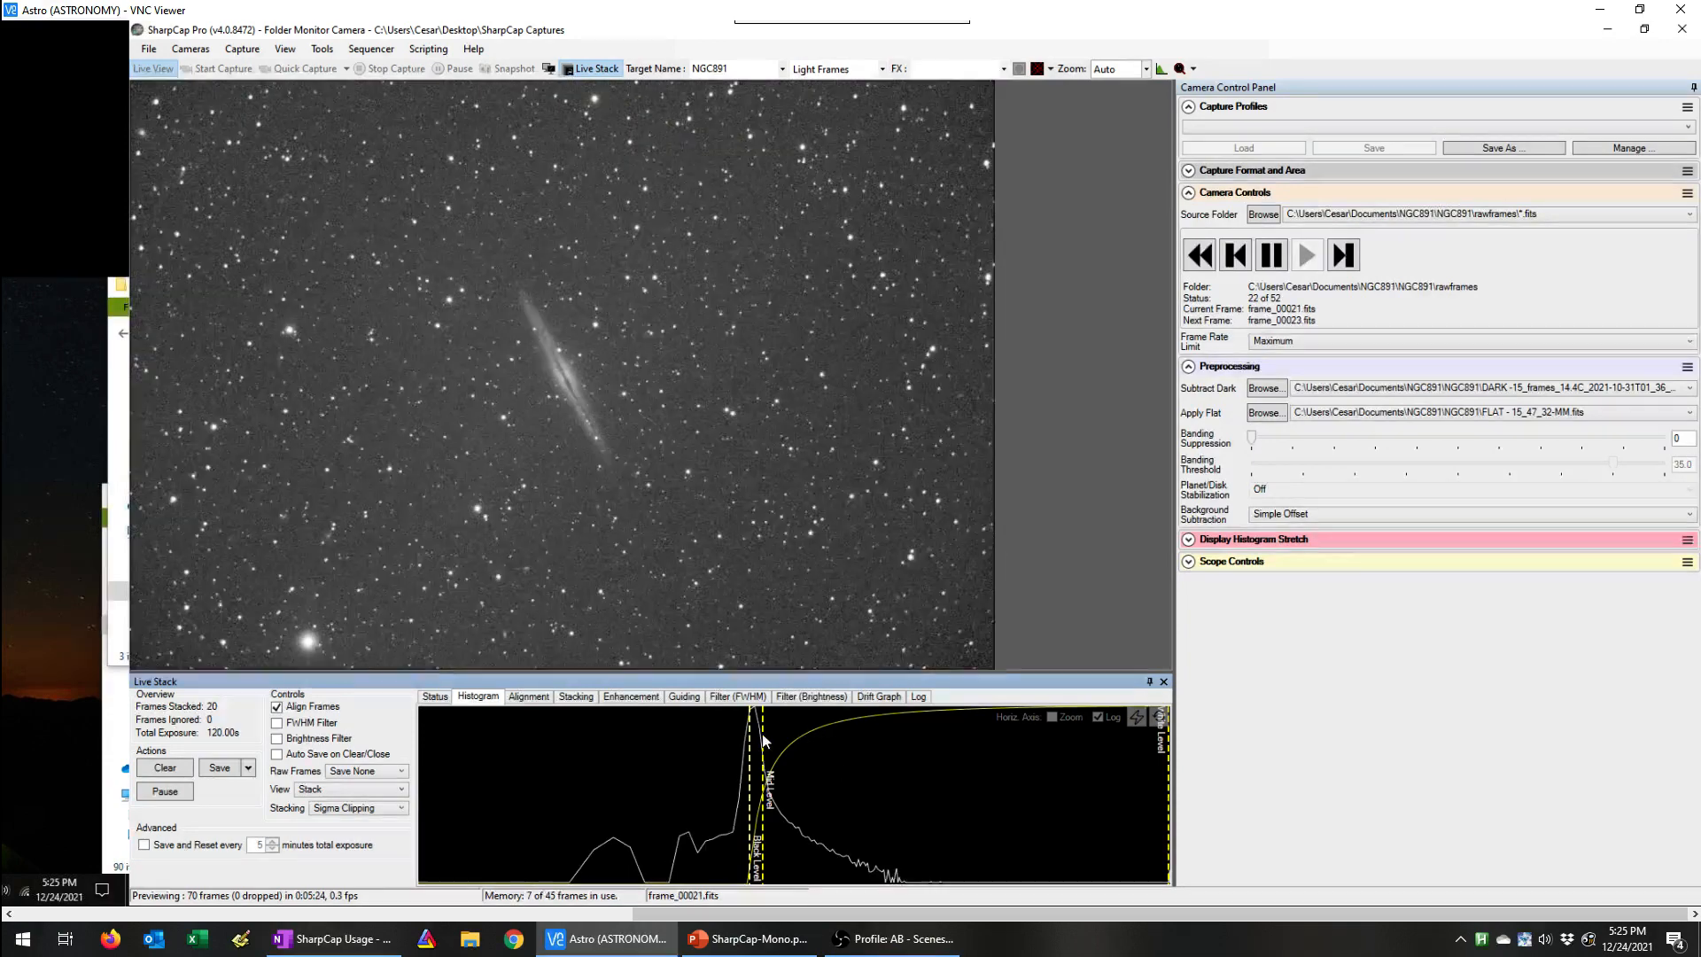
drag(767, 735, 773, 734)
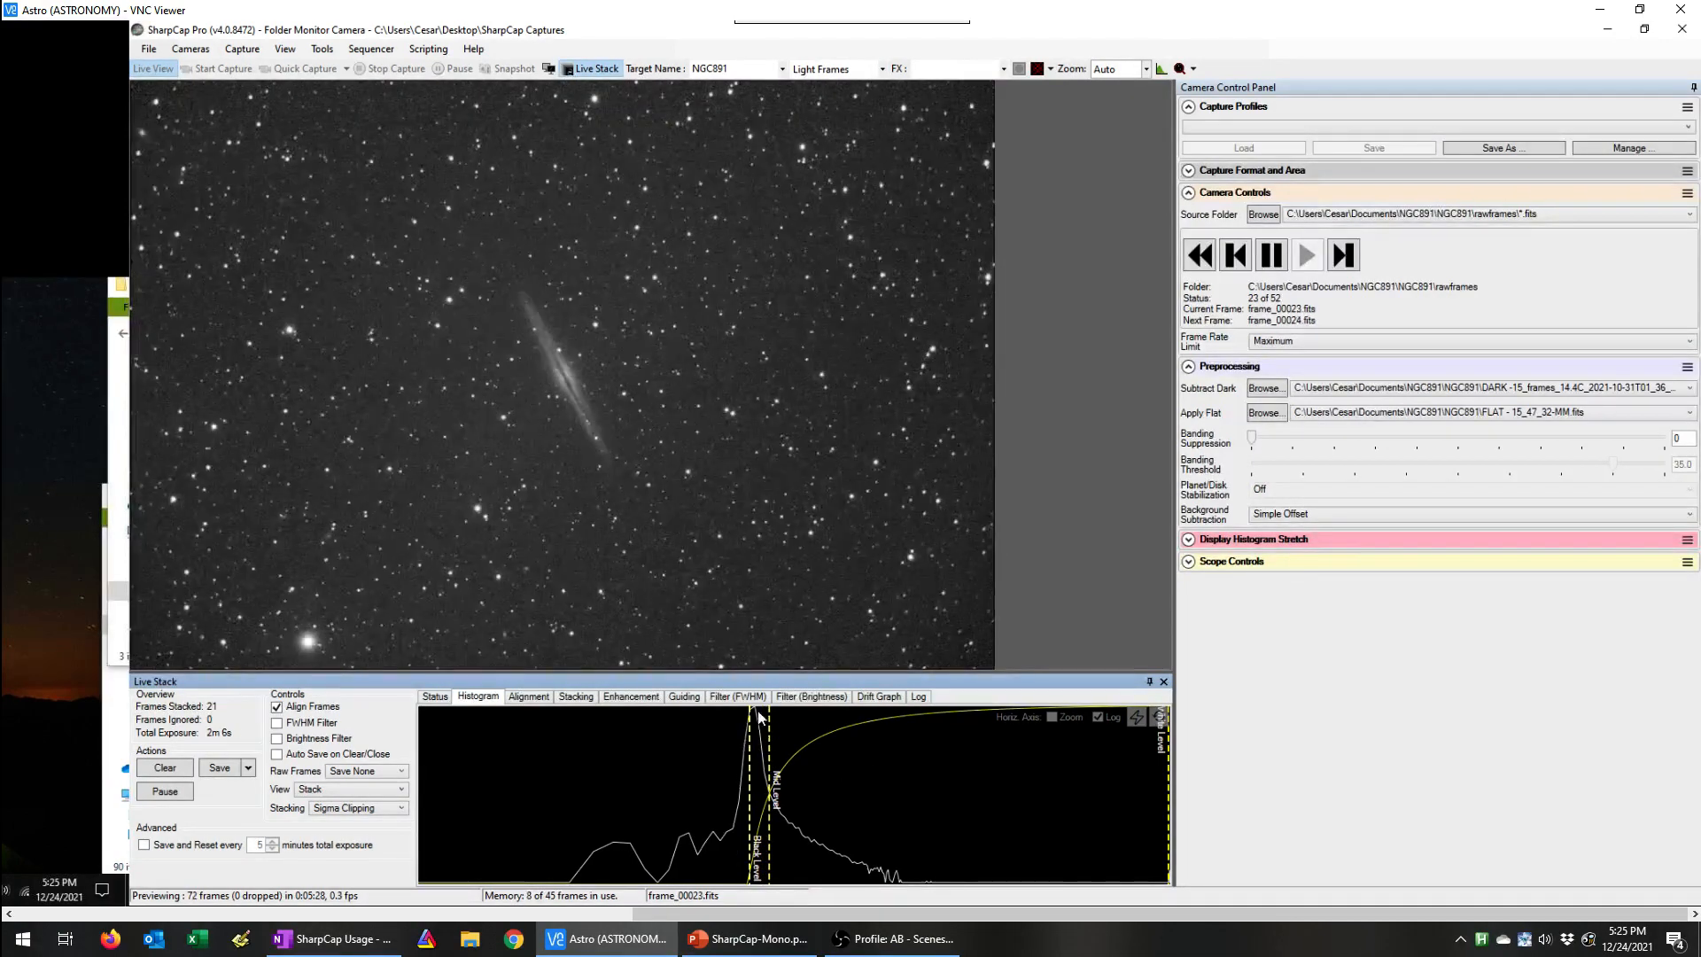
drag(774, 735, 772, 735)
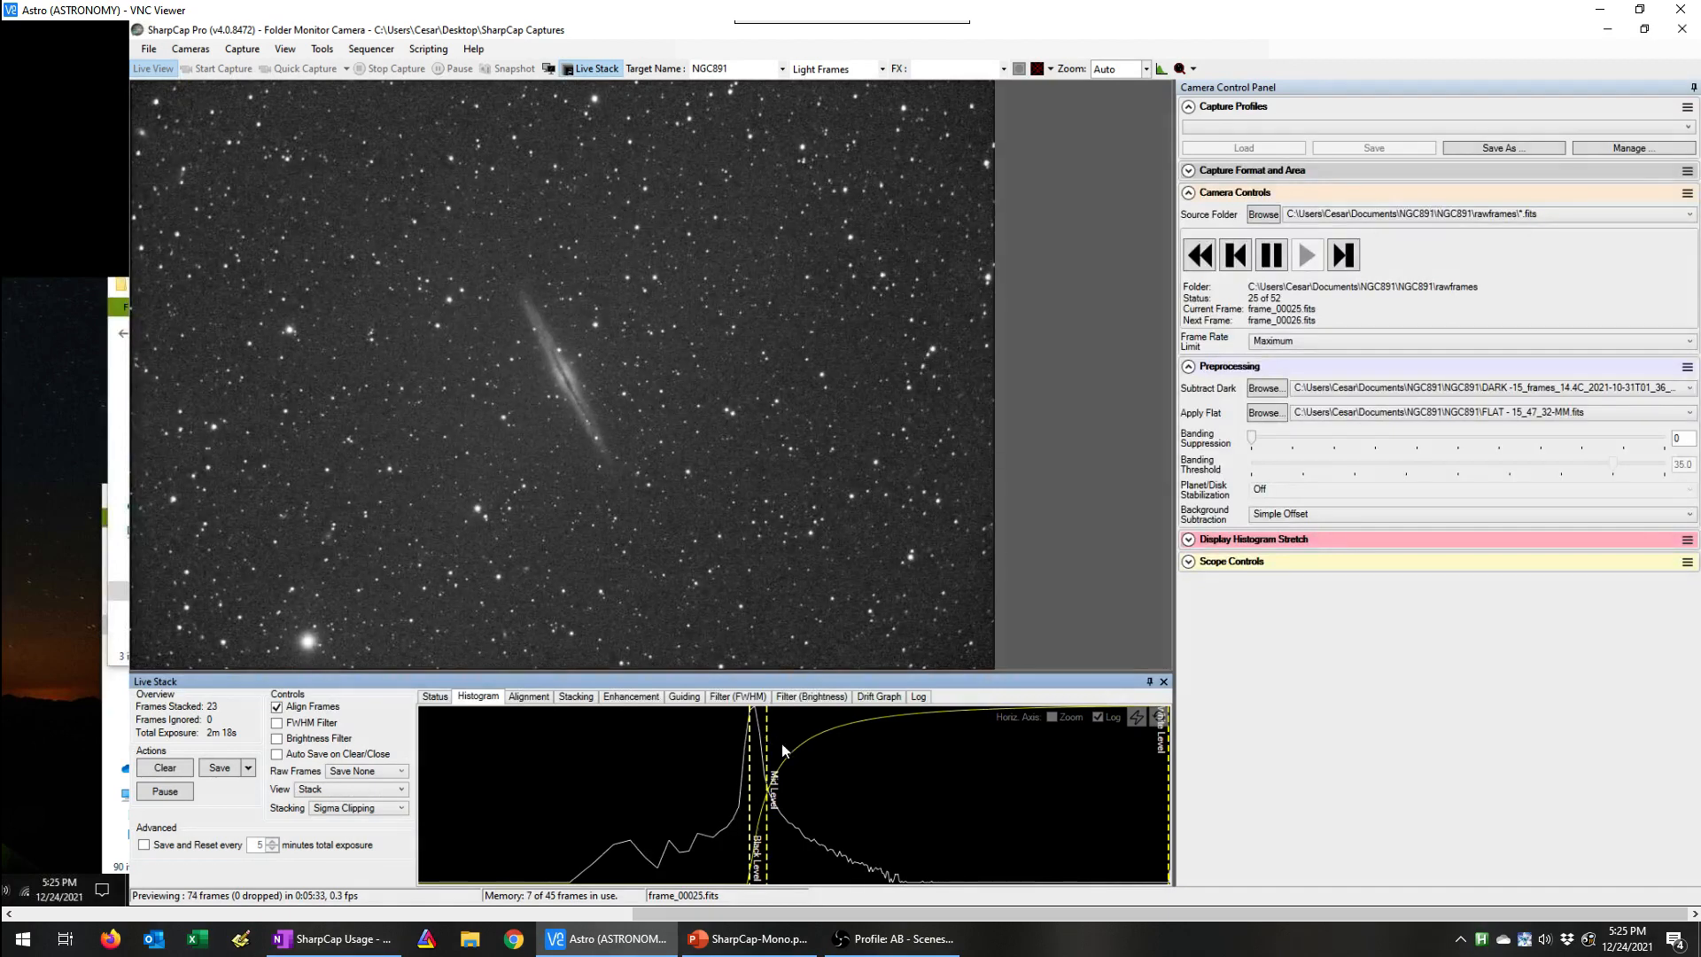
Step: Zoom the histogram's horizontal axis to the peak and refine the black level at the peak and the mid level above it
click(1053, 717)
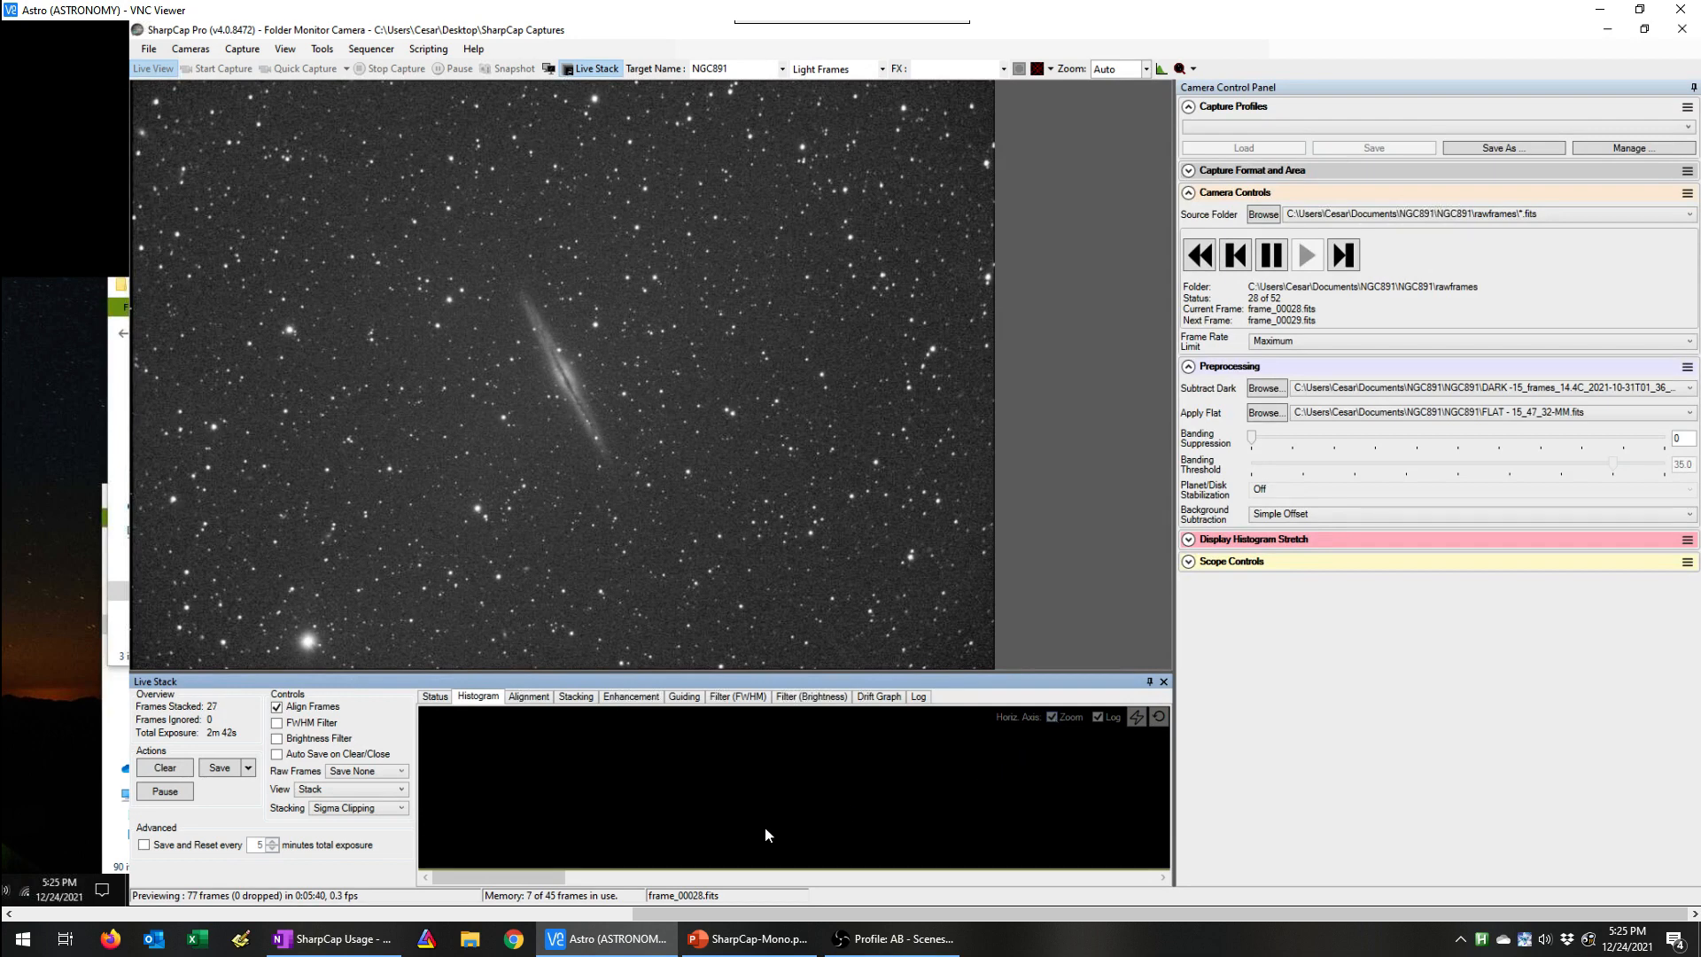
drag(487, 880, 762, 893)
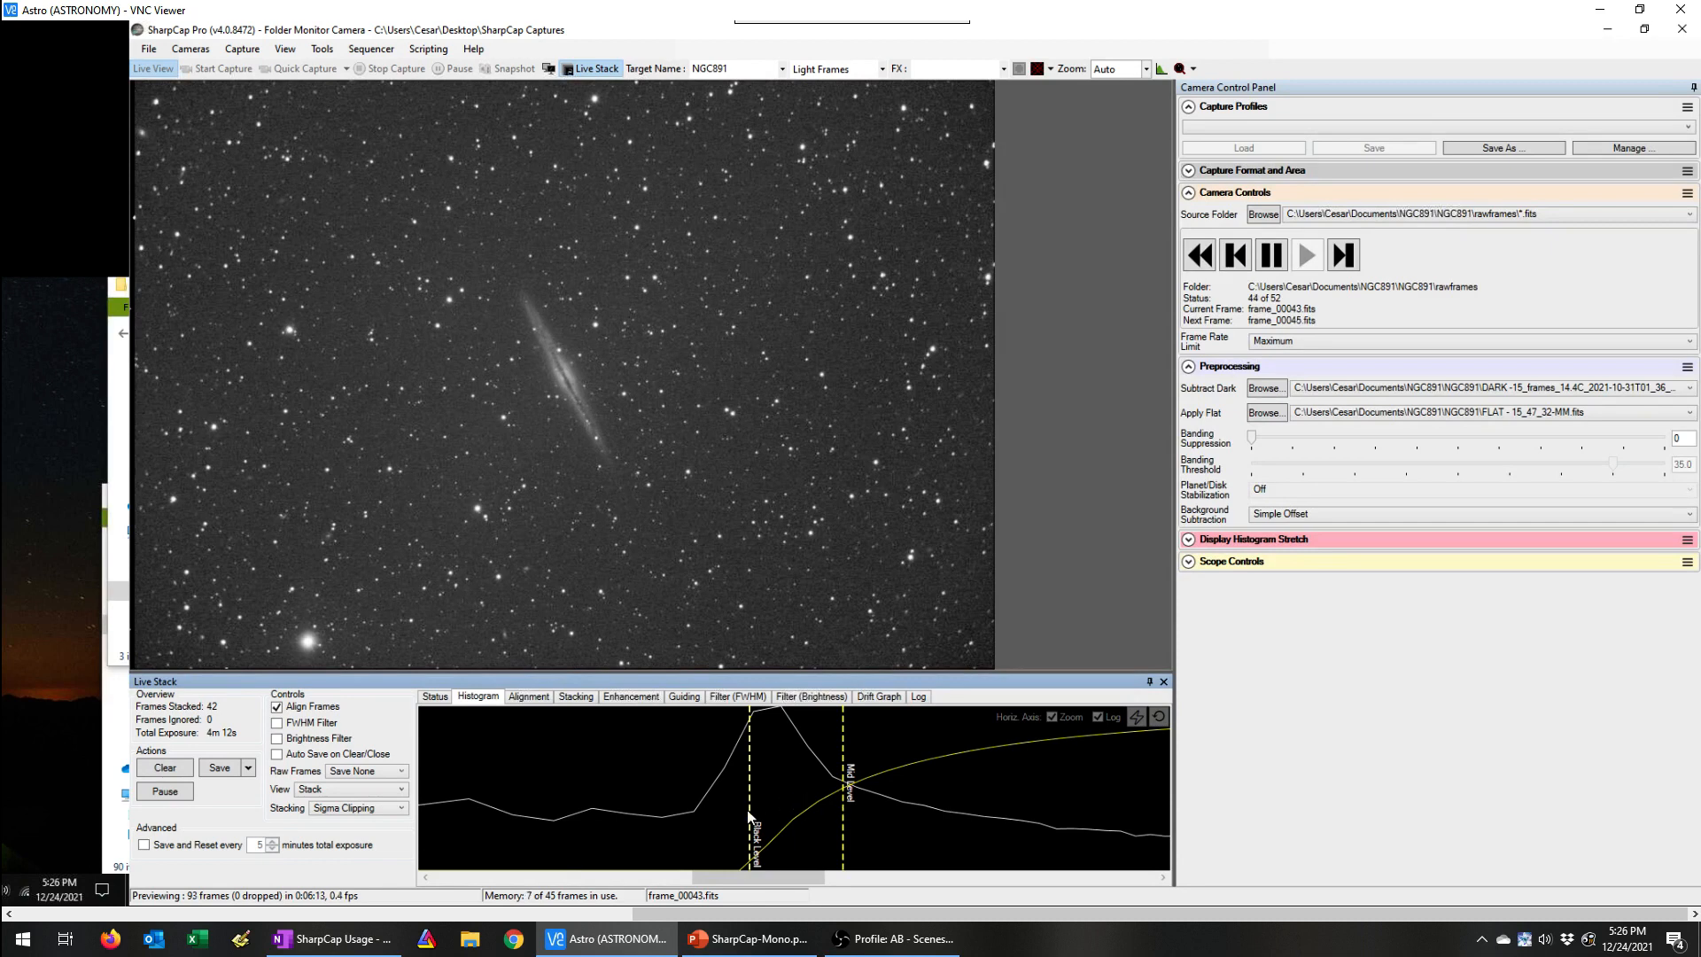
drag(751, 814, 778, 799)
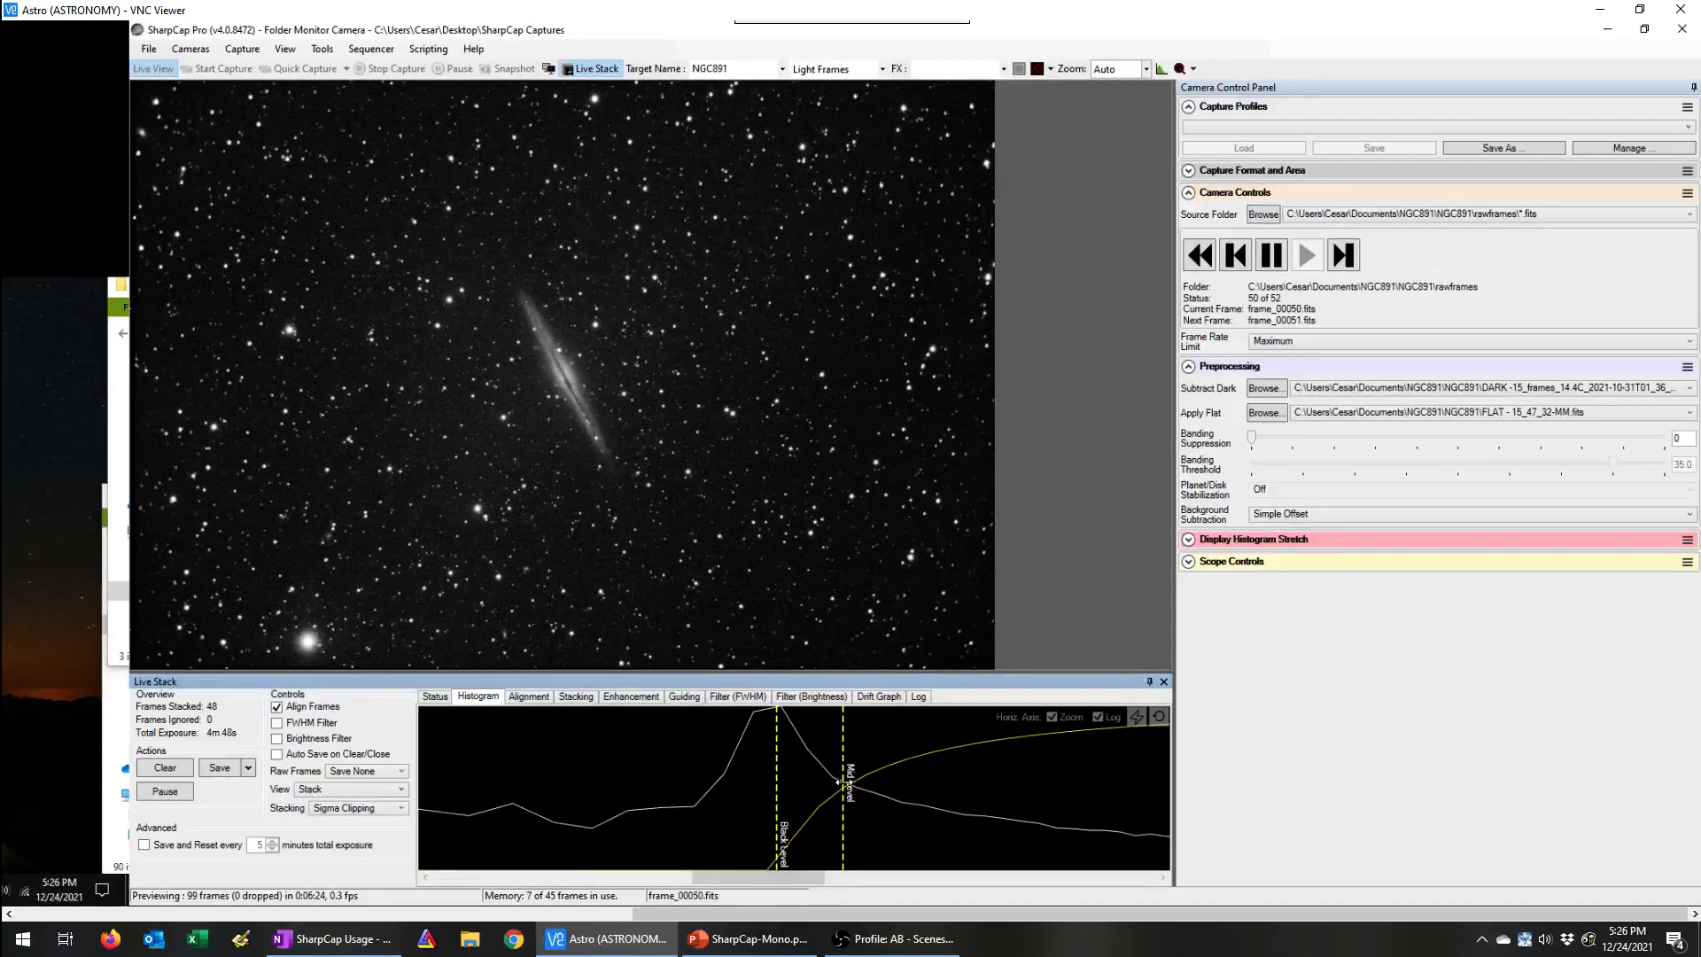
drag(836, 785, 835, 787)
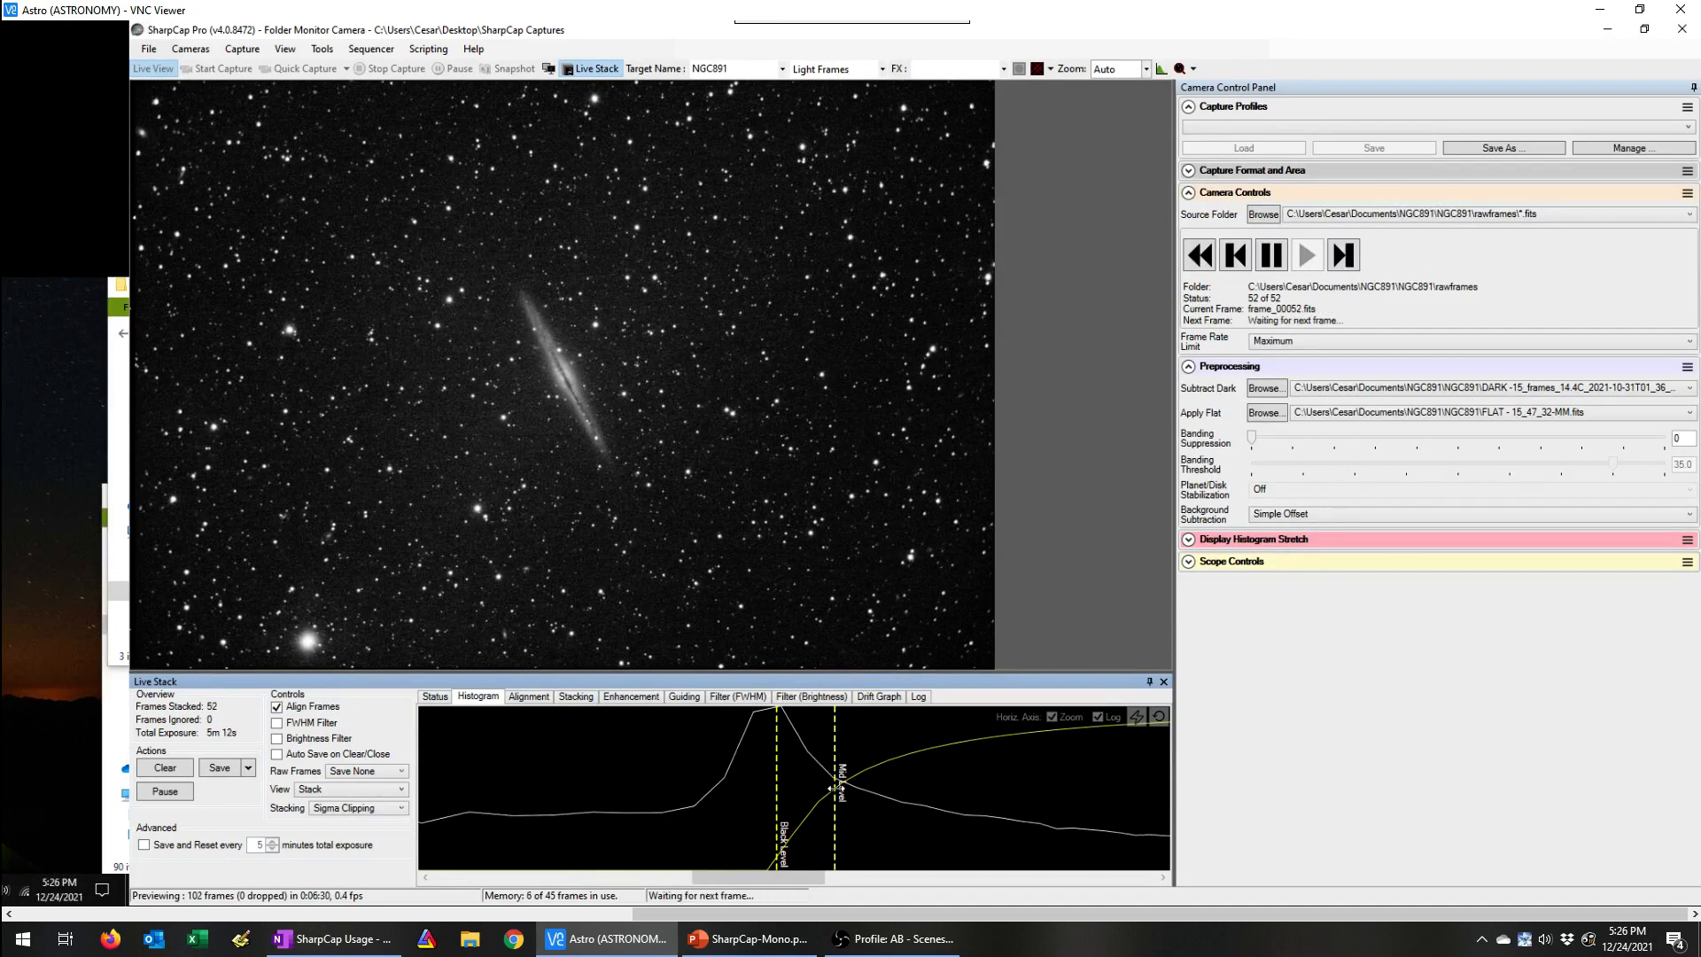
drag(834, 787, 873, 779)
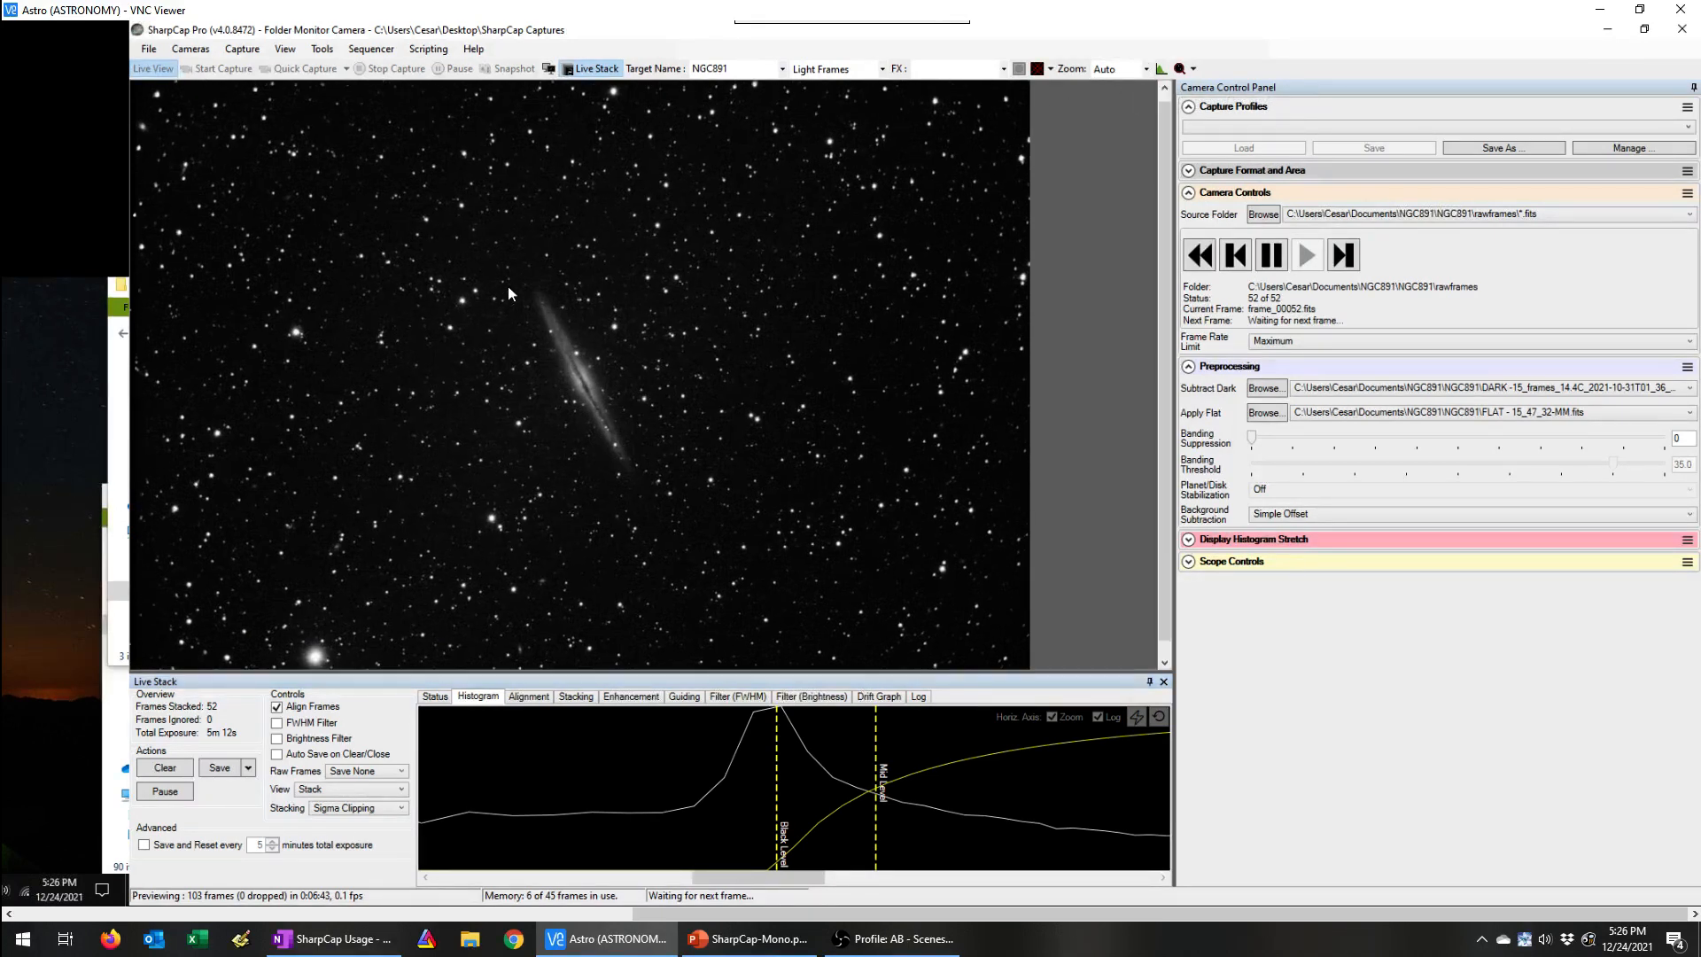
Step: Fine-tune the mid level by comparing several positions on the galaxy, settling where the histogram's falling slope flattens out
scroll(716, 399, up, 1)
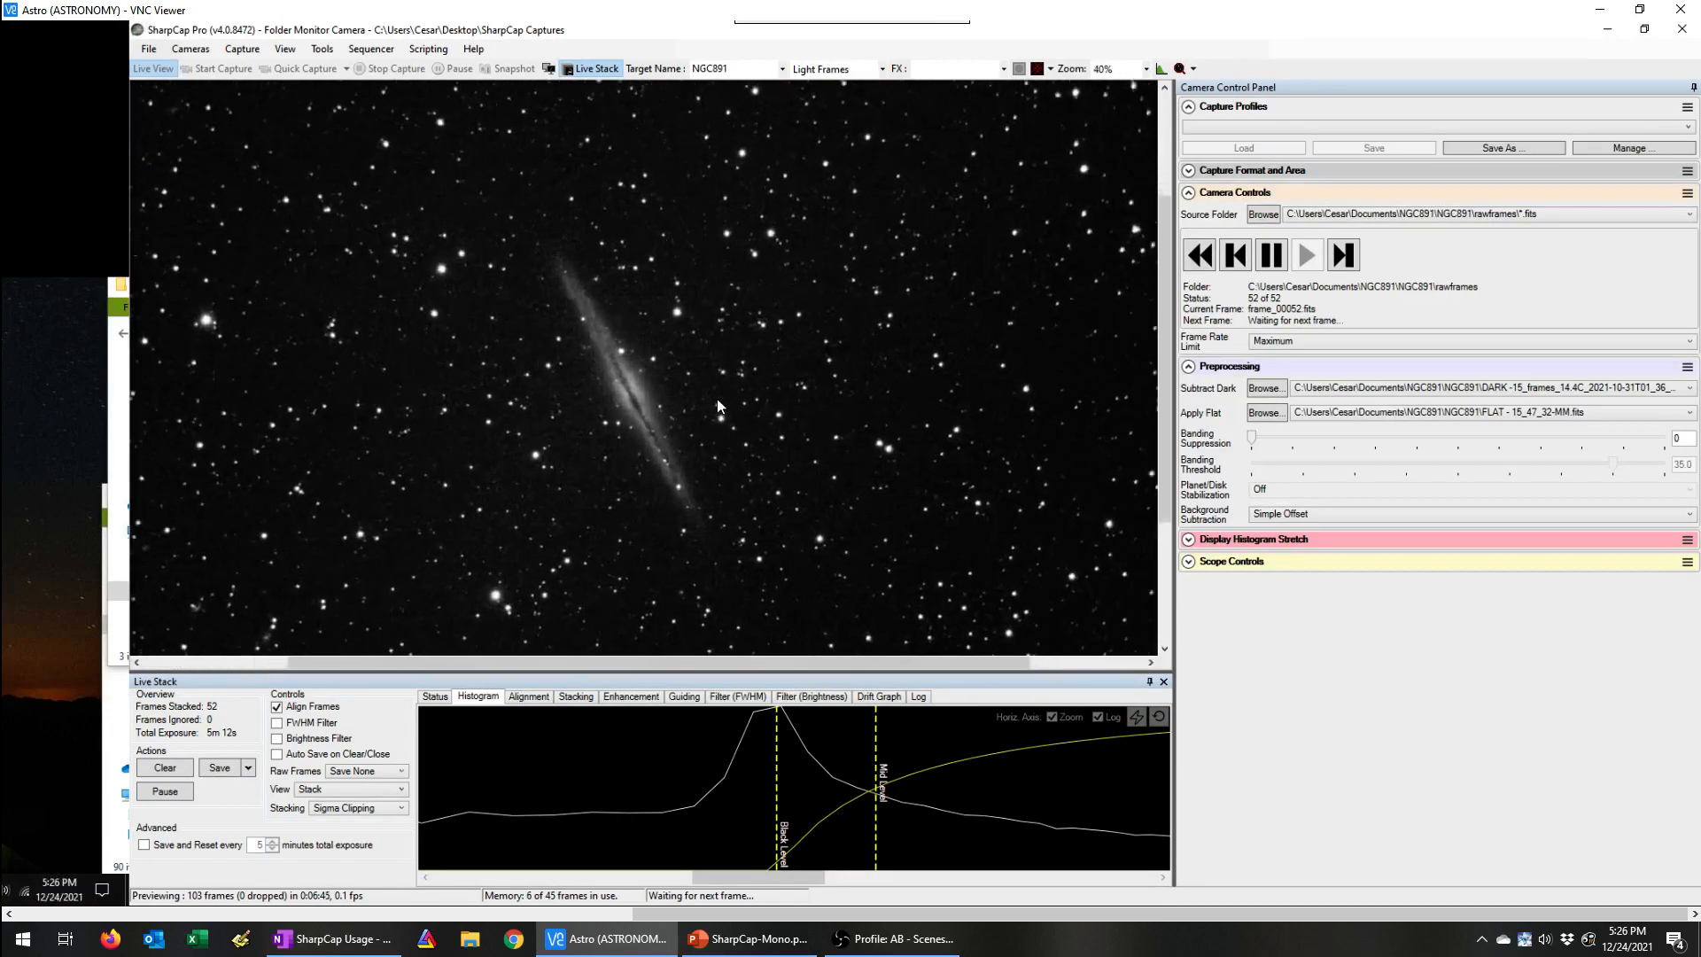
drag(877, 786, 820, 786)
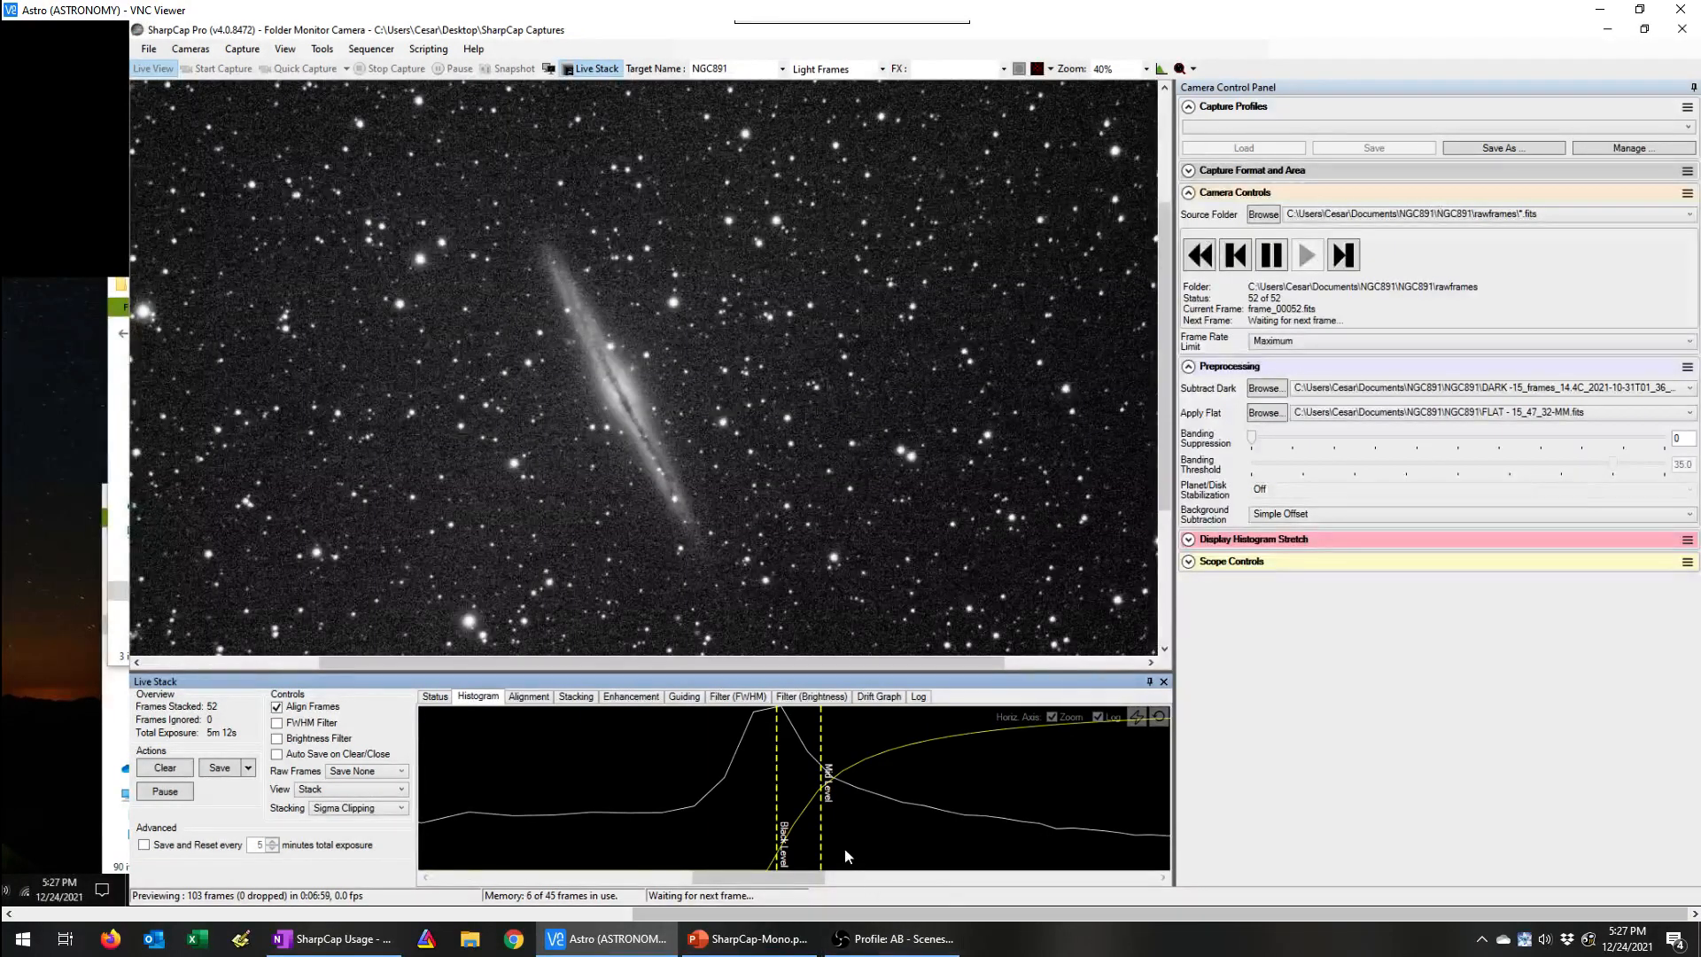
drag(821, 842, 867, 841)
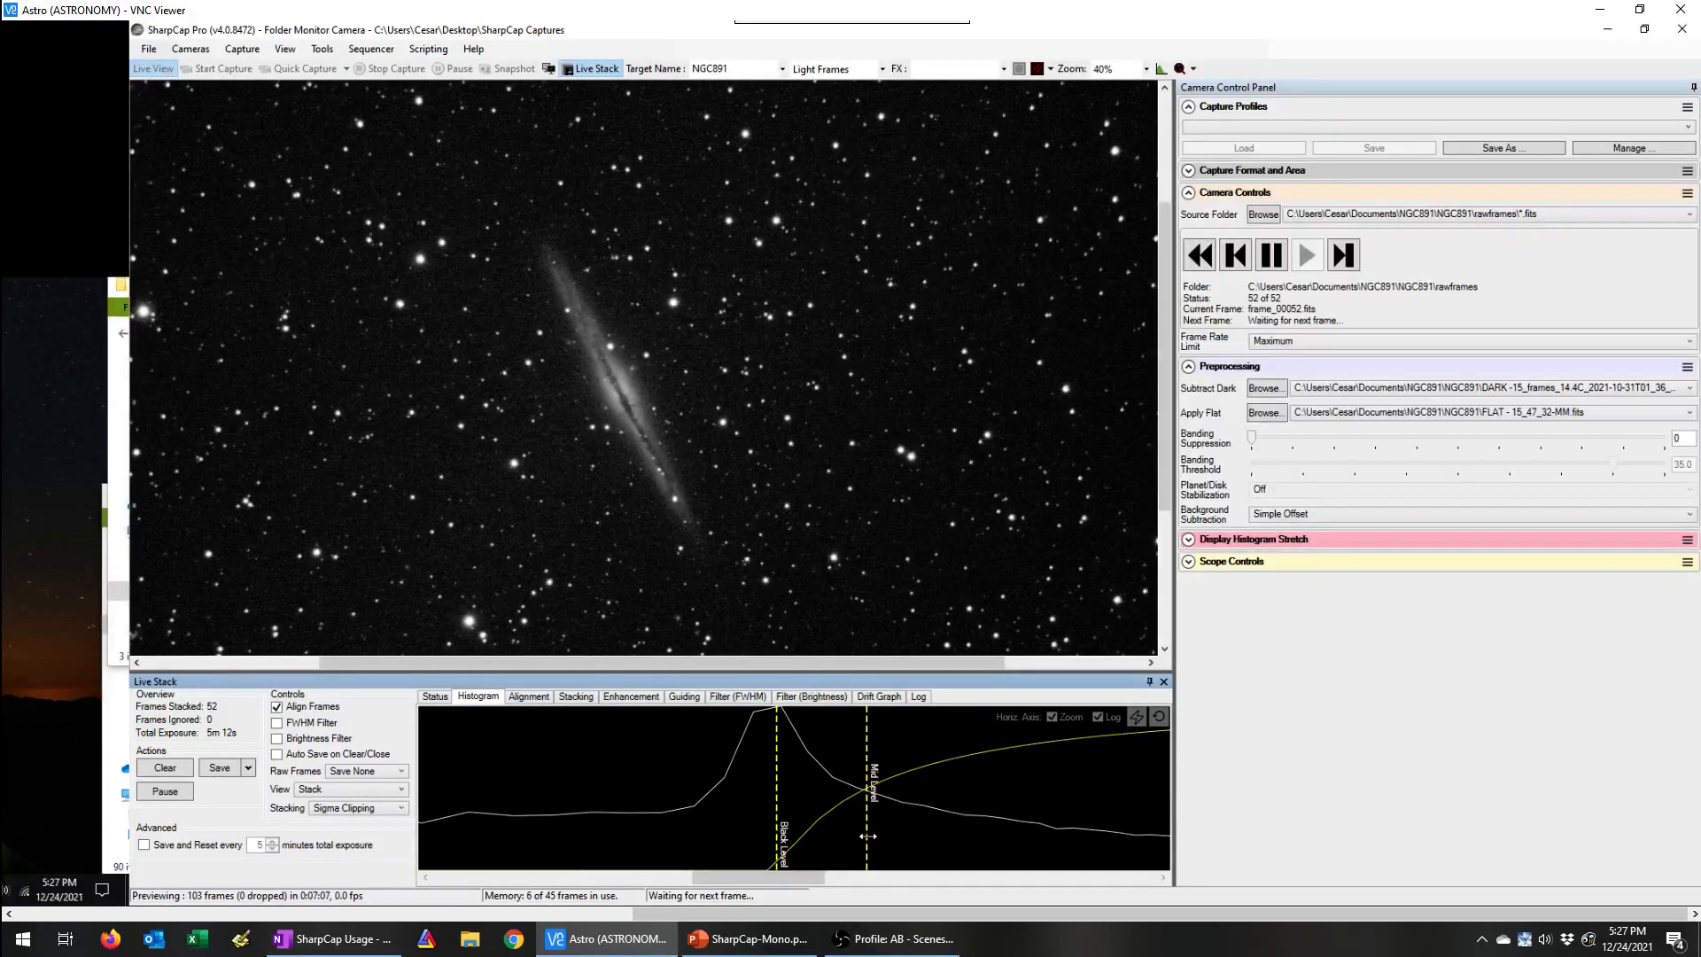
drag(871, 835, 887, 831)
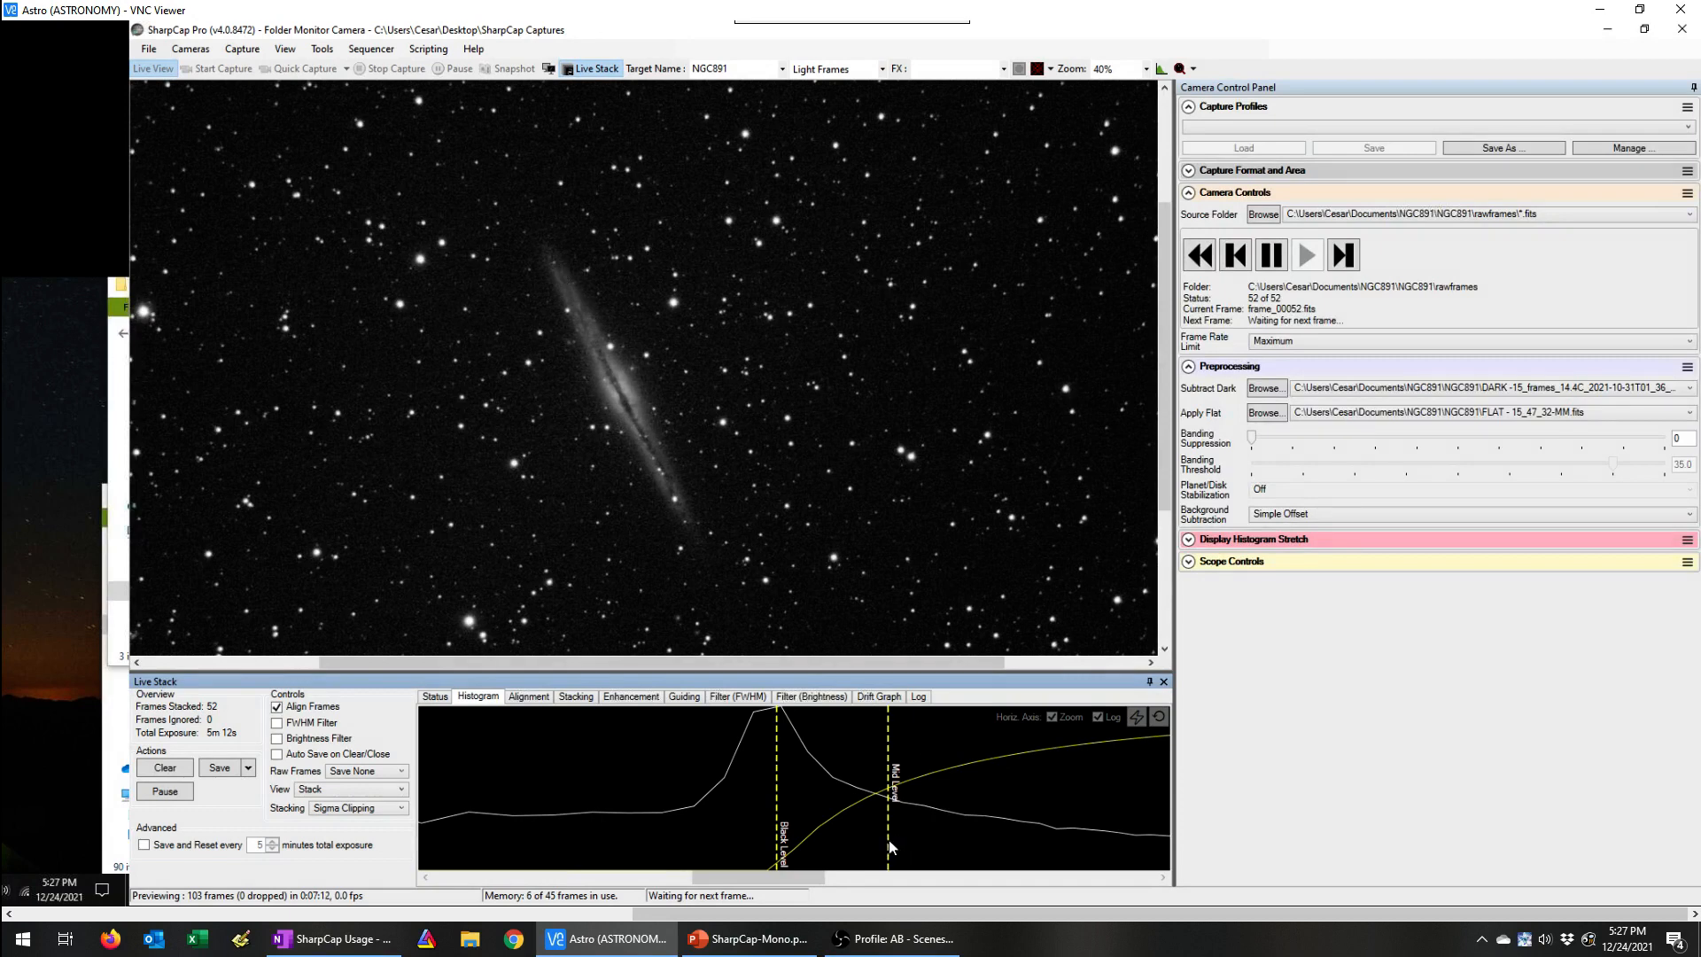
drag(888, 838, 903, 836)
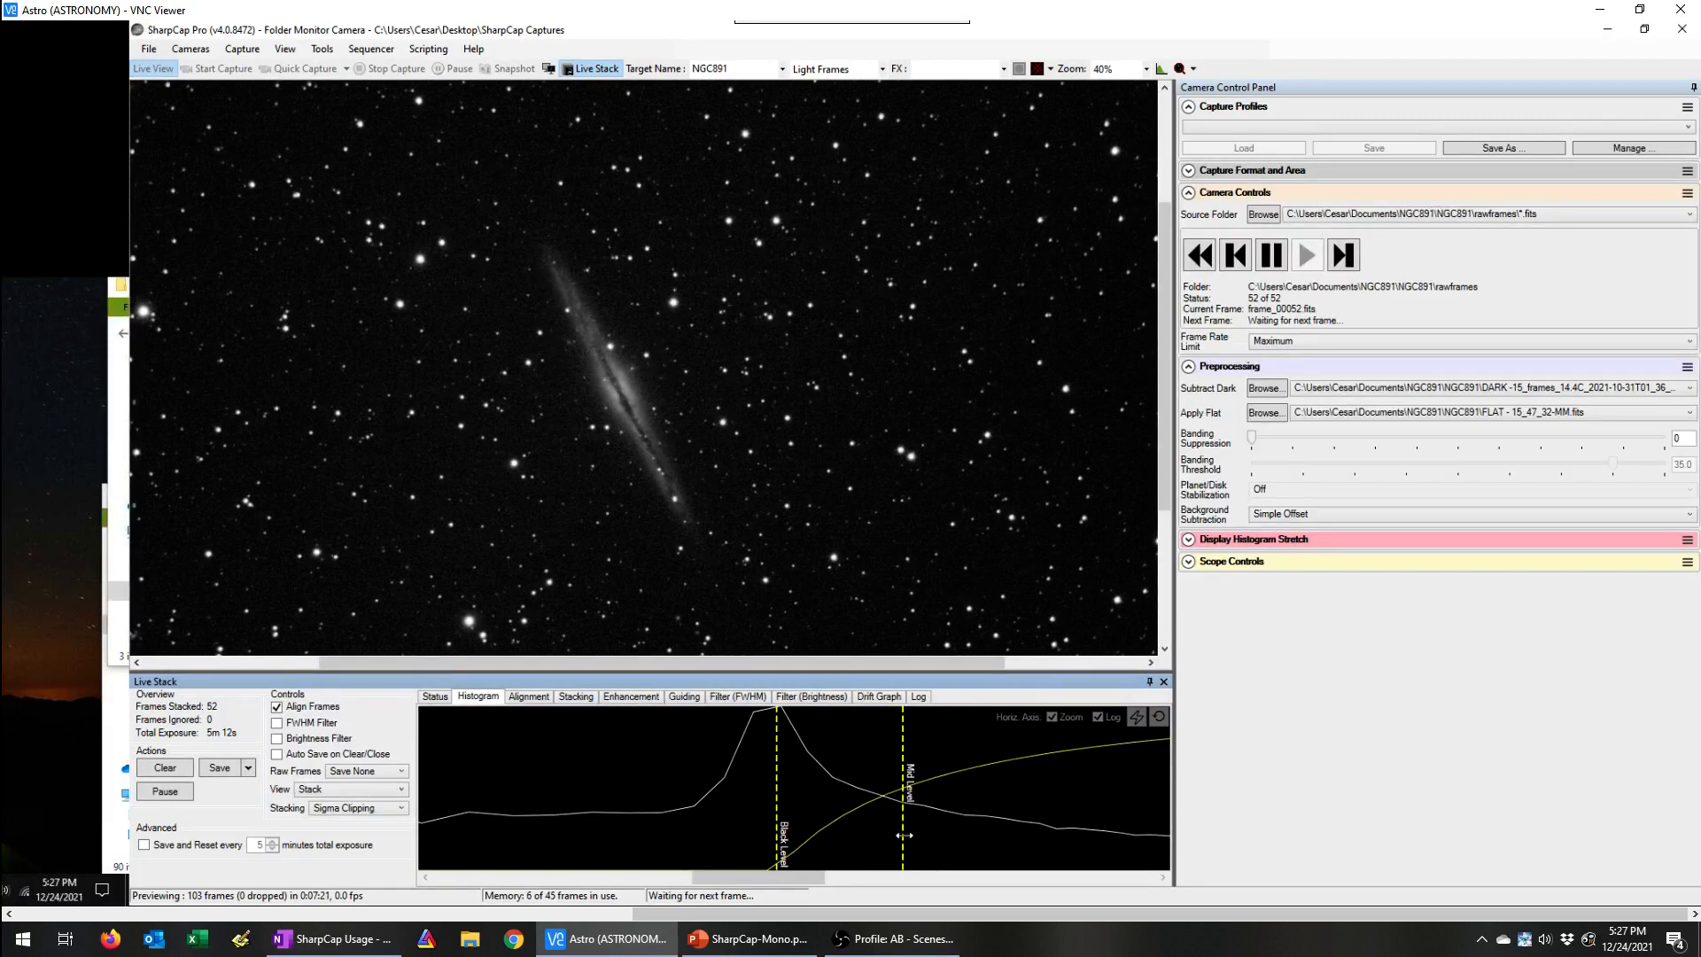
drag(903, 829, 922, 830)
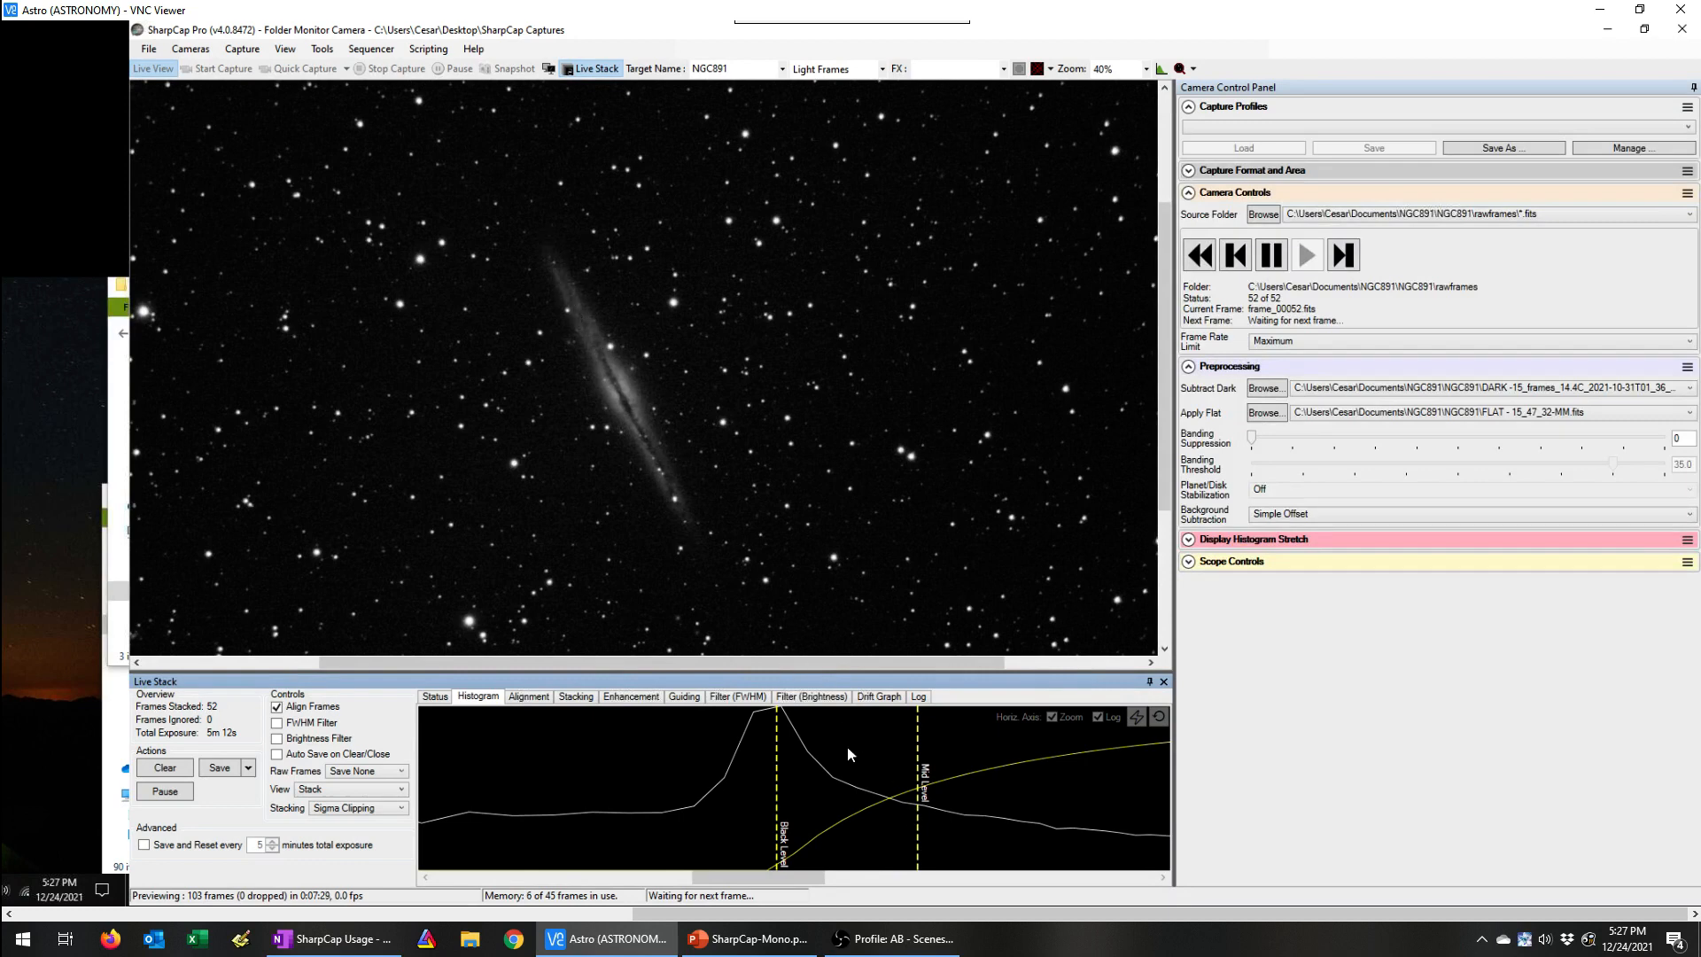
drag(923, 845, 868, 839)
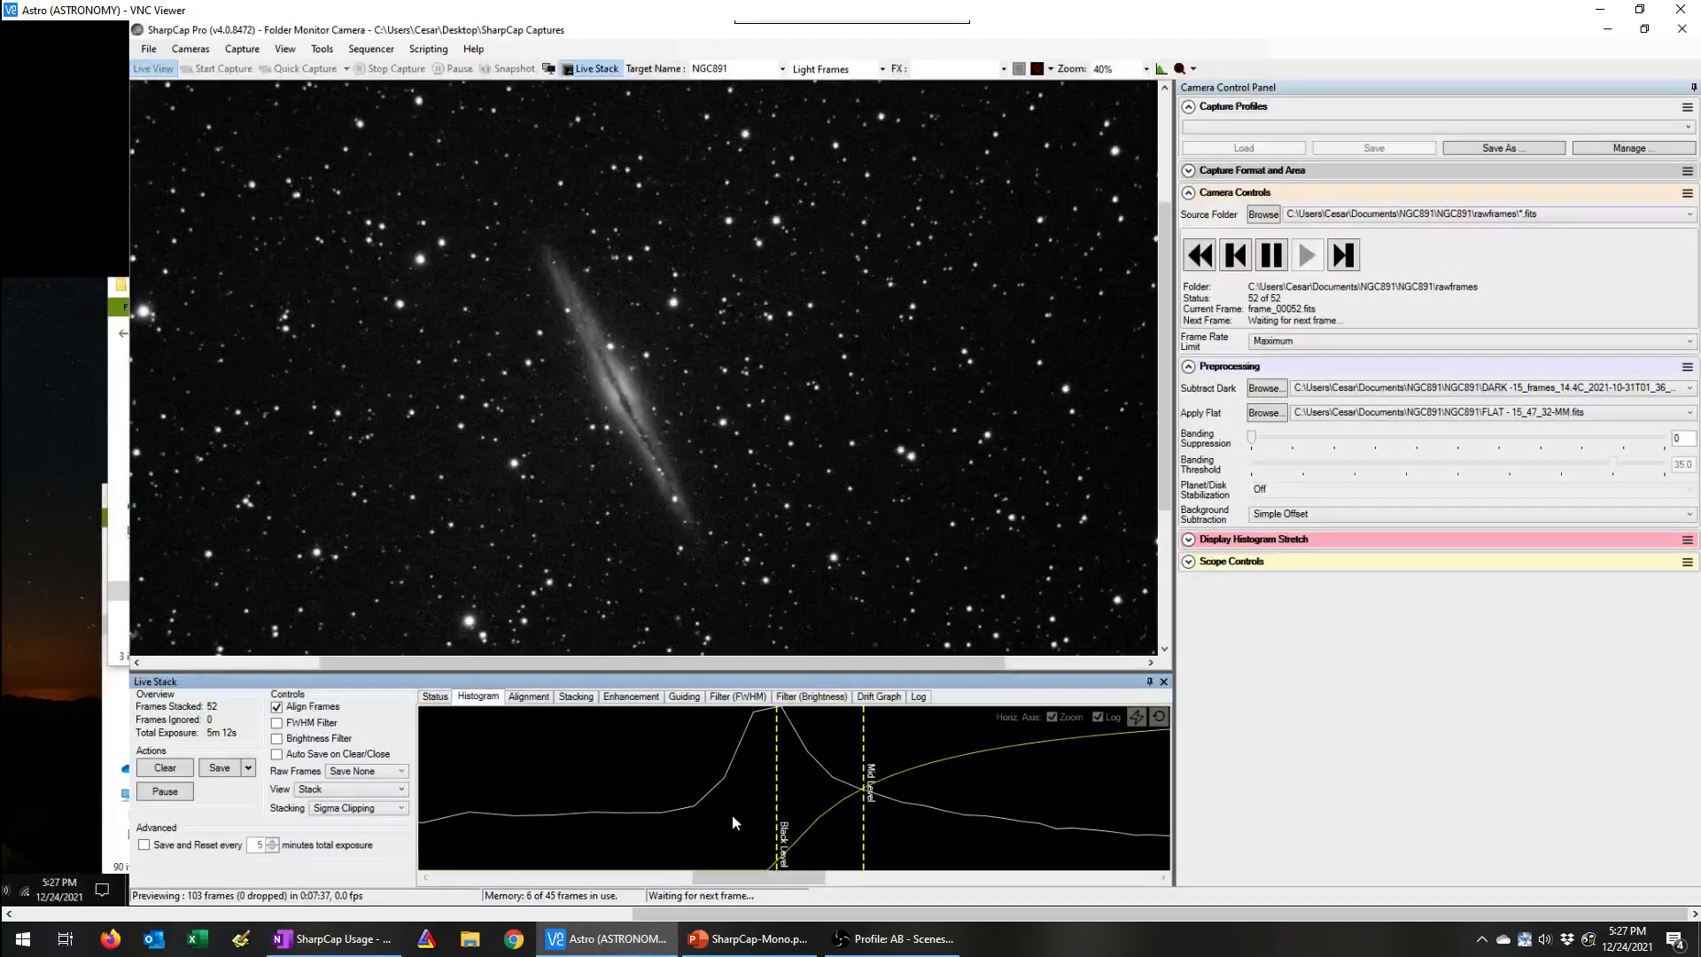
Step: Save the stretched stack exactly as seen
click(248, 769)
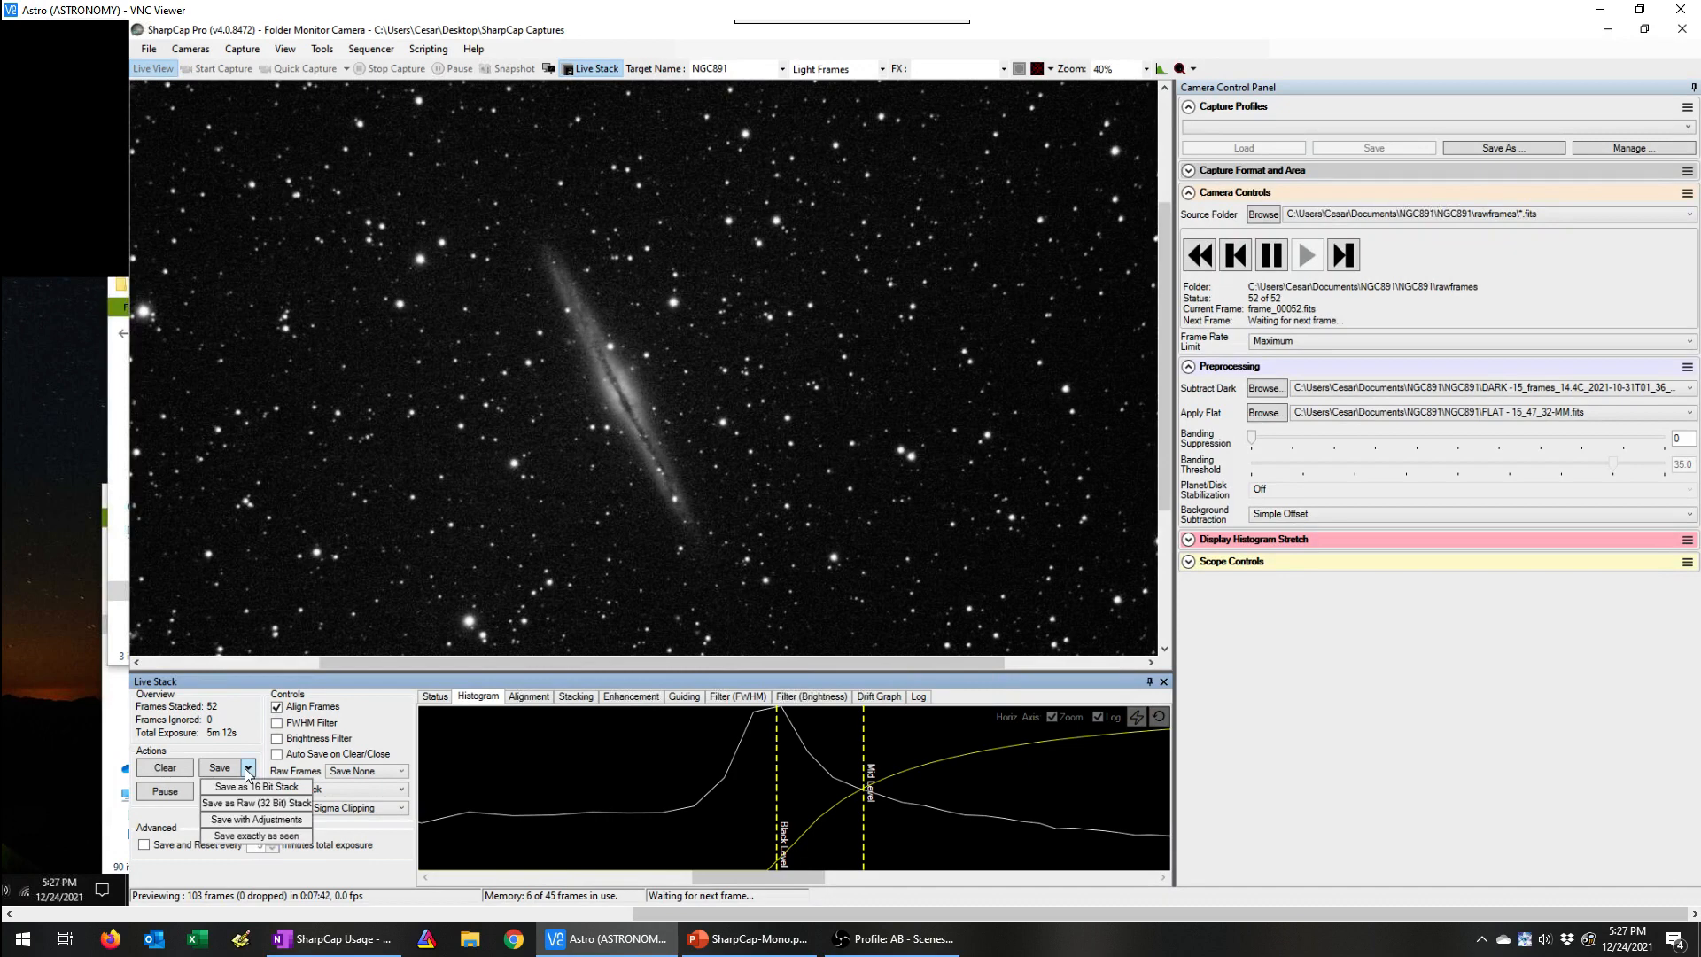
click(256, 835)
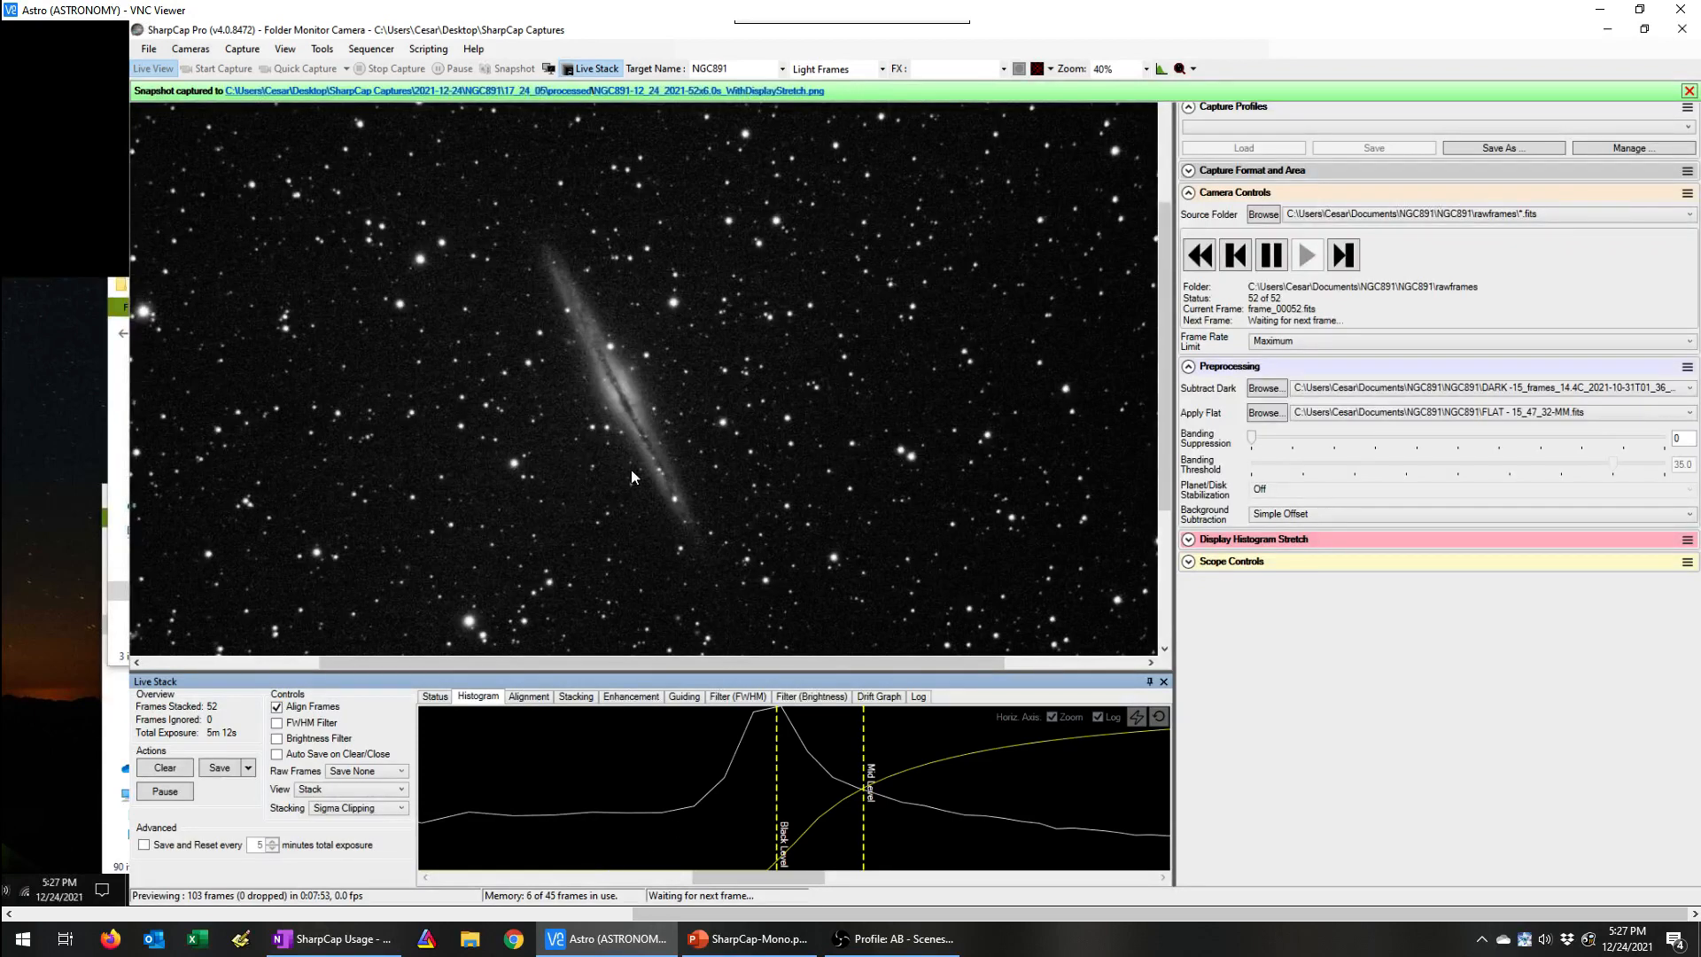
Step: Compare black level and mid level positions around the histogram peak, settling with black just before the peak and mid on the flattening slope
drag(778, 799, 751, 798)
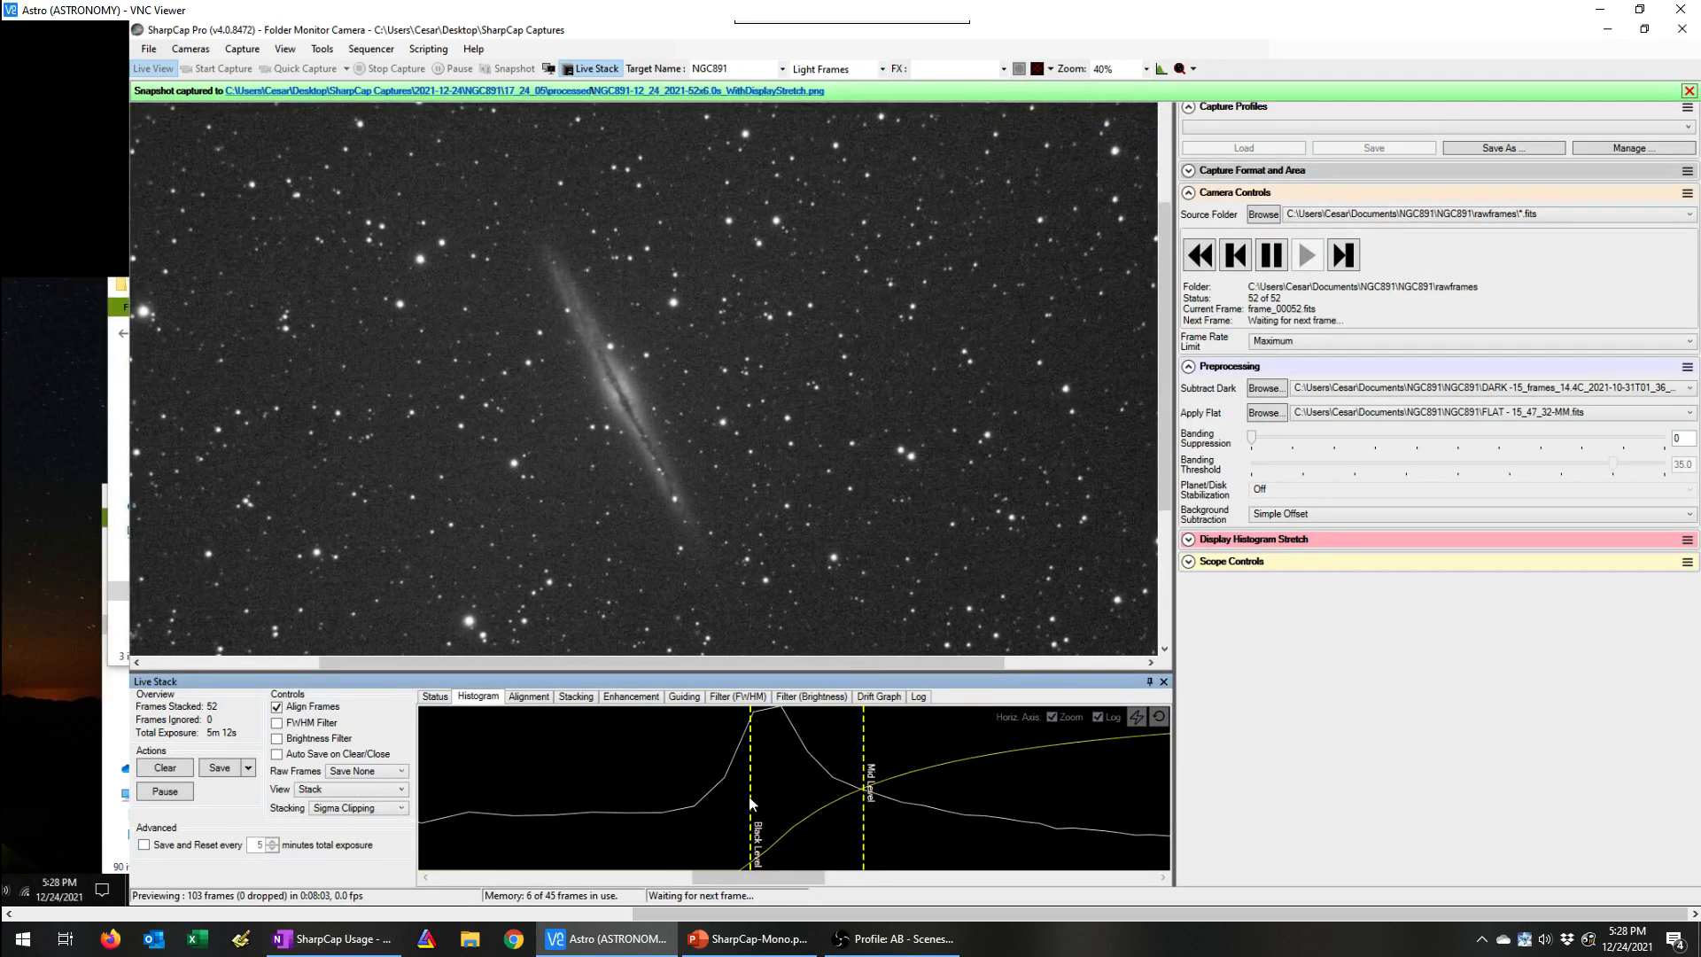
drag(752, 800, 748, 797)
drag(864, 808, 925, 802)
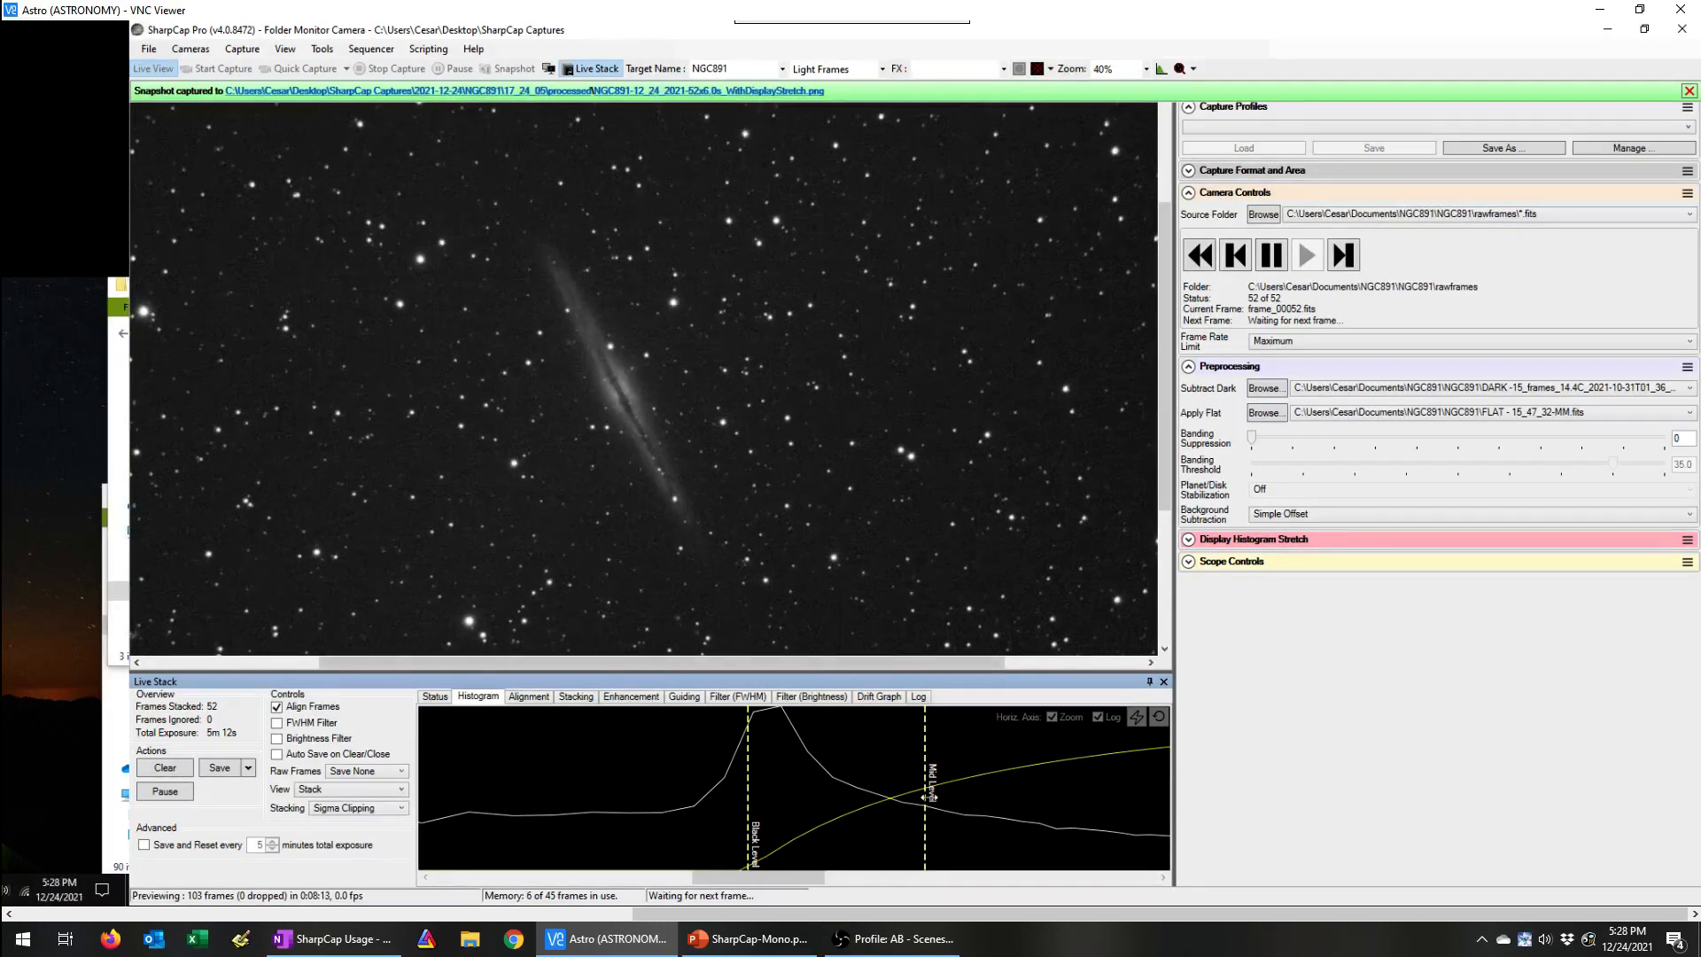
drag(930, 810, 949, 811)
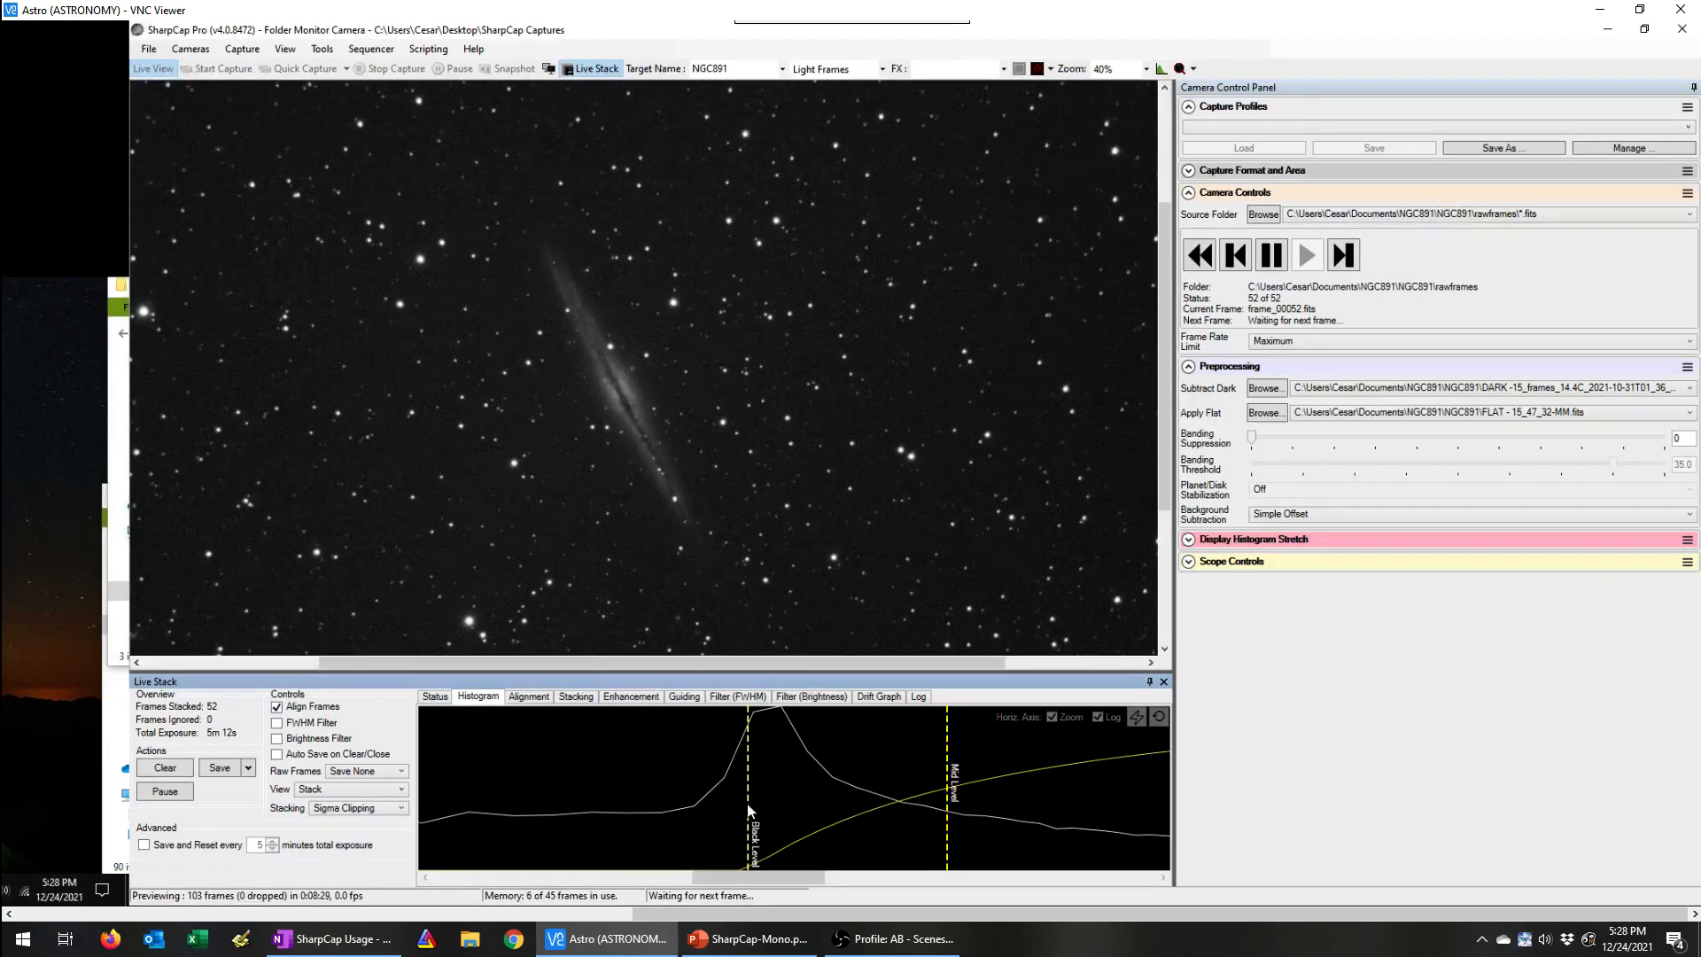
drag(749, 807, 773, 800)
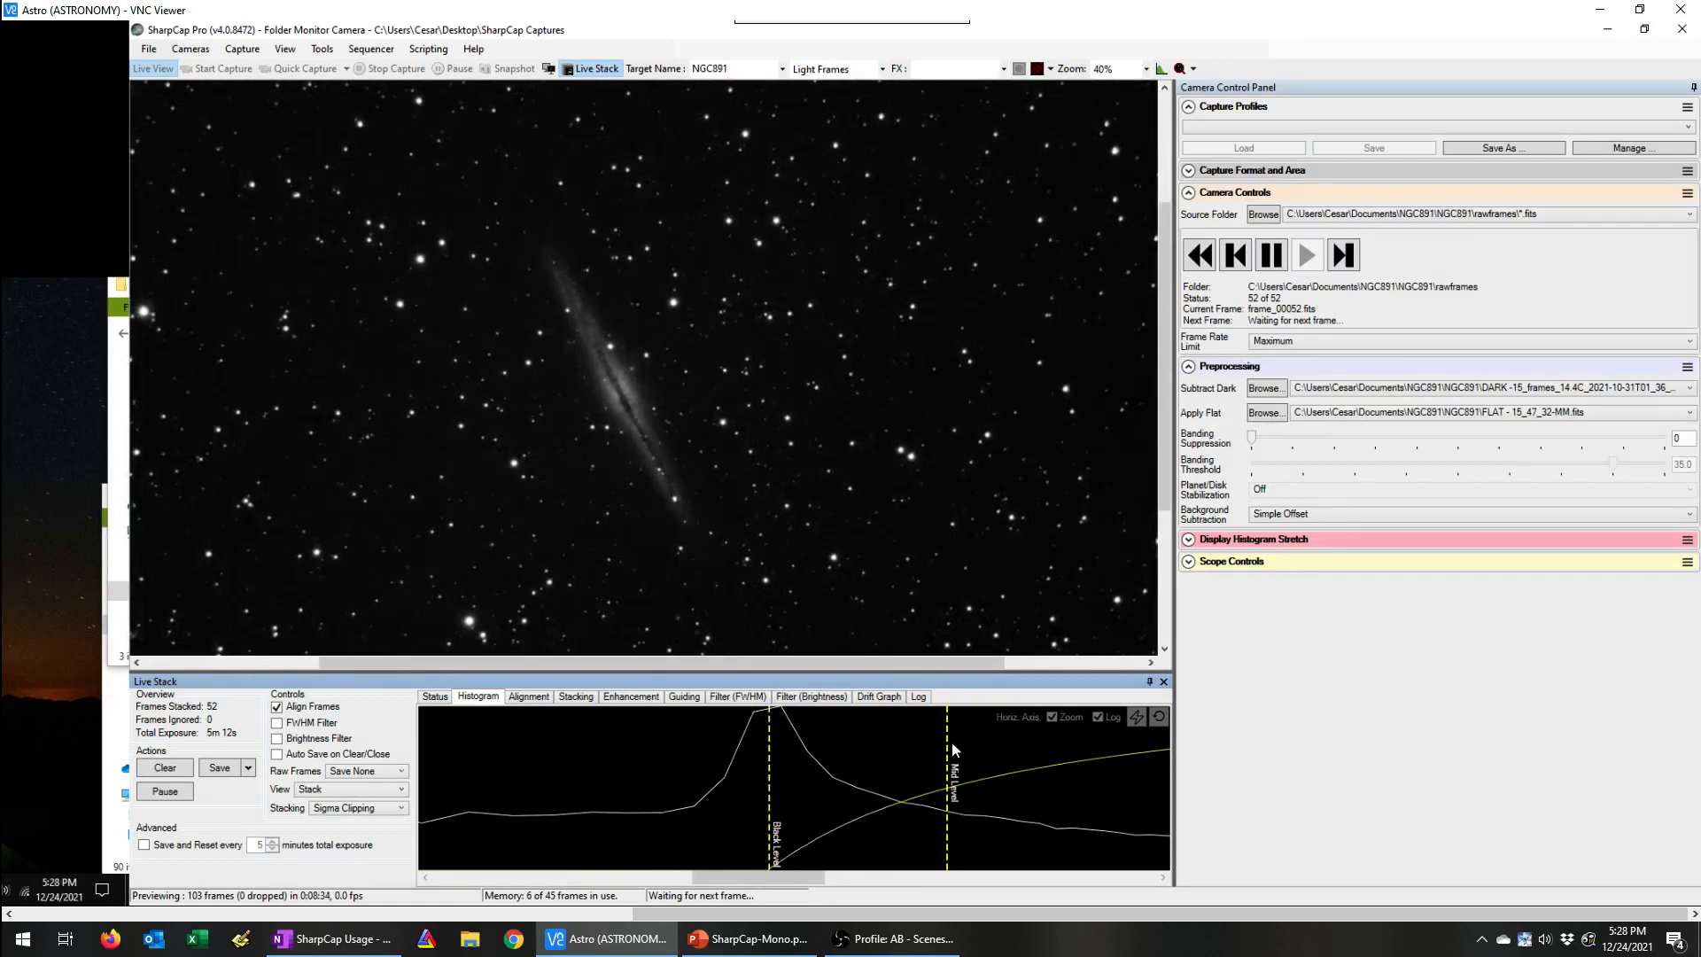
drag(946, 745, 895, 743)
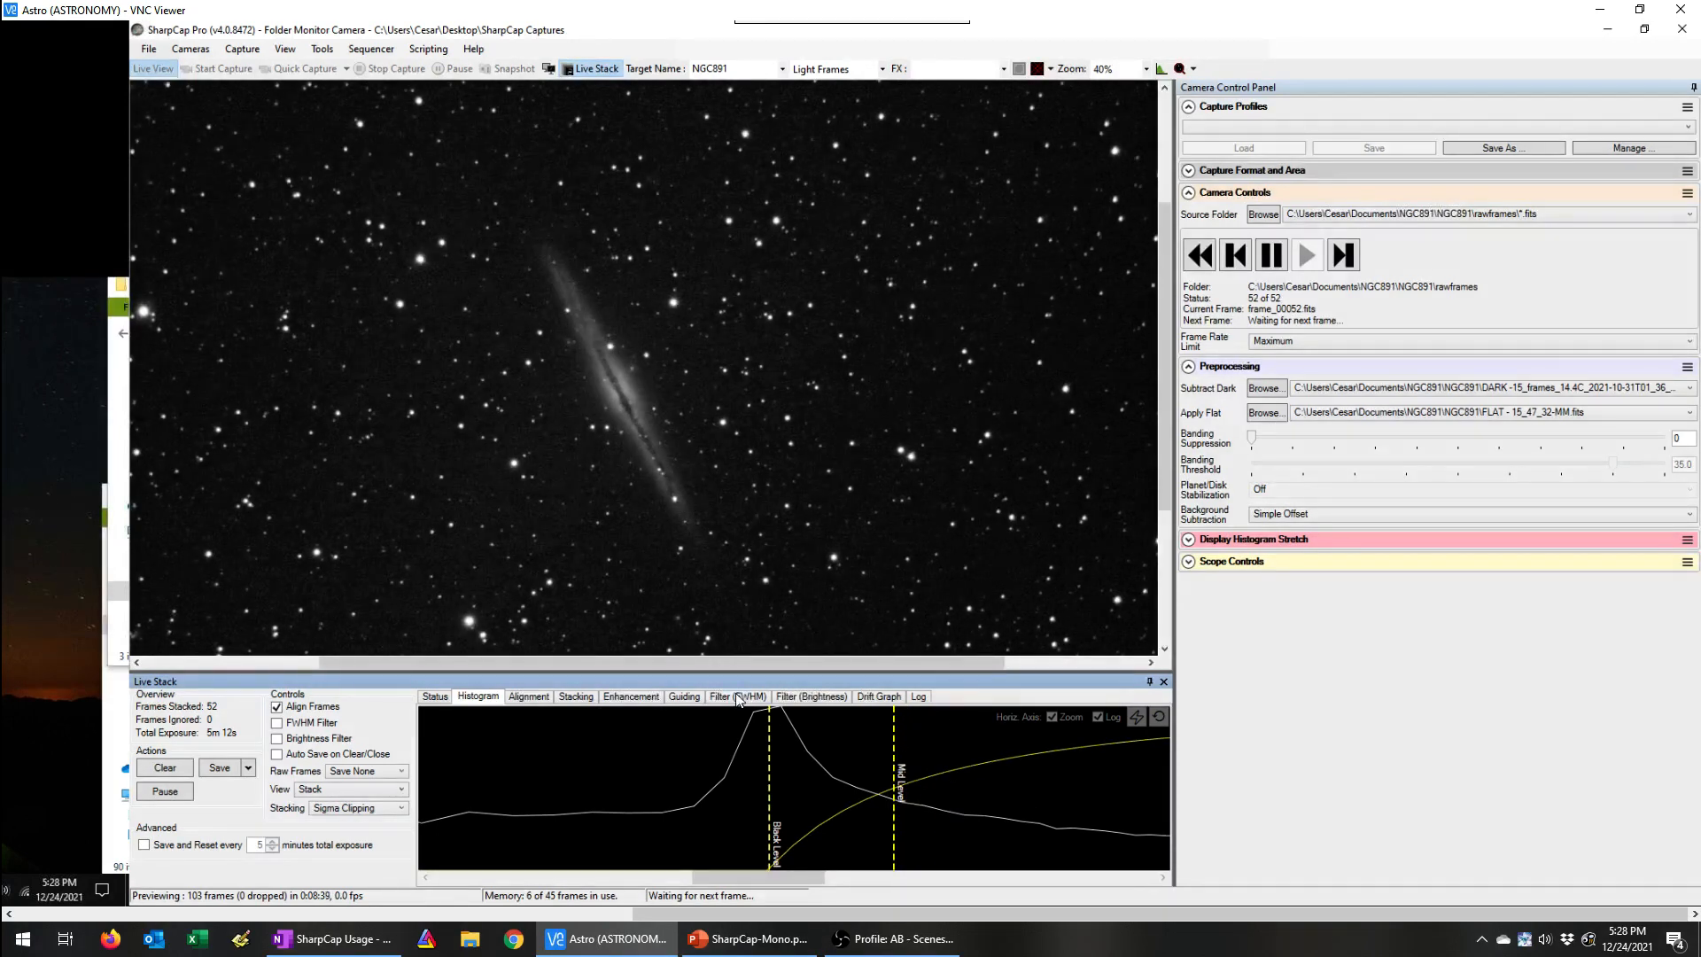
Step: Enlarge the galaxy to 50% and try Gaussian blur noise reduction at several radii, ending at 1.08
click(627, 698)
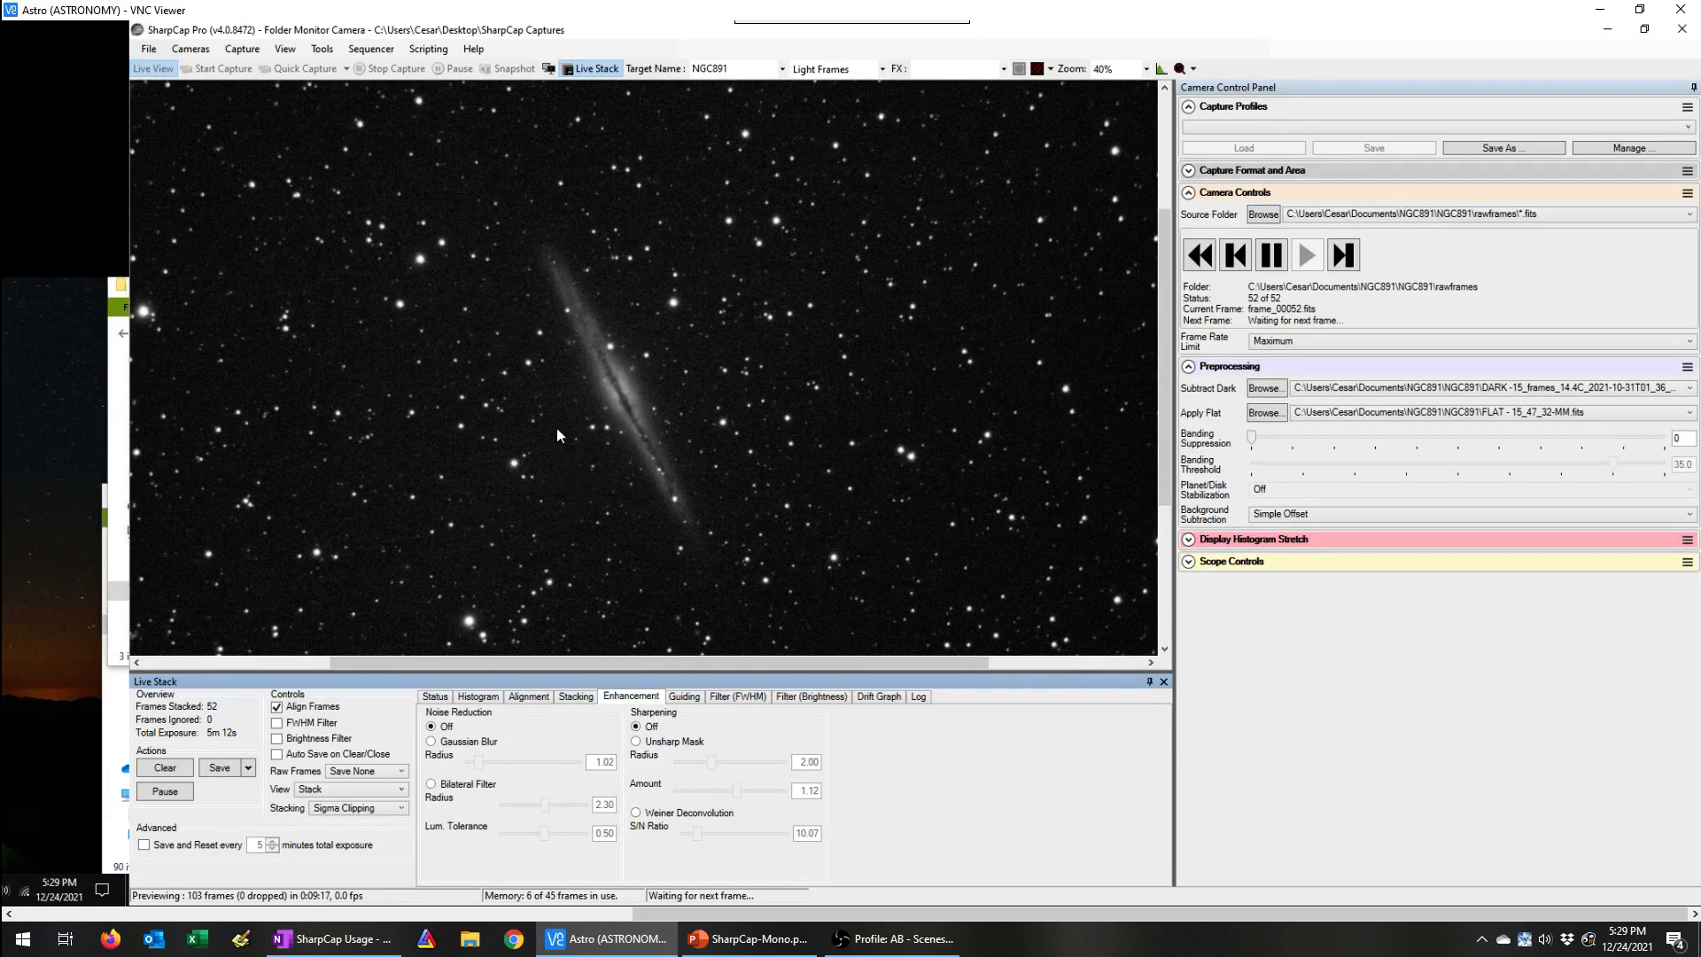
scroll(556, 427, up, 1)
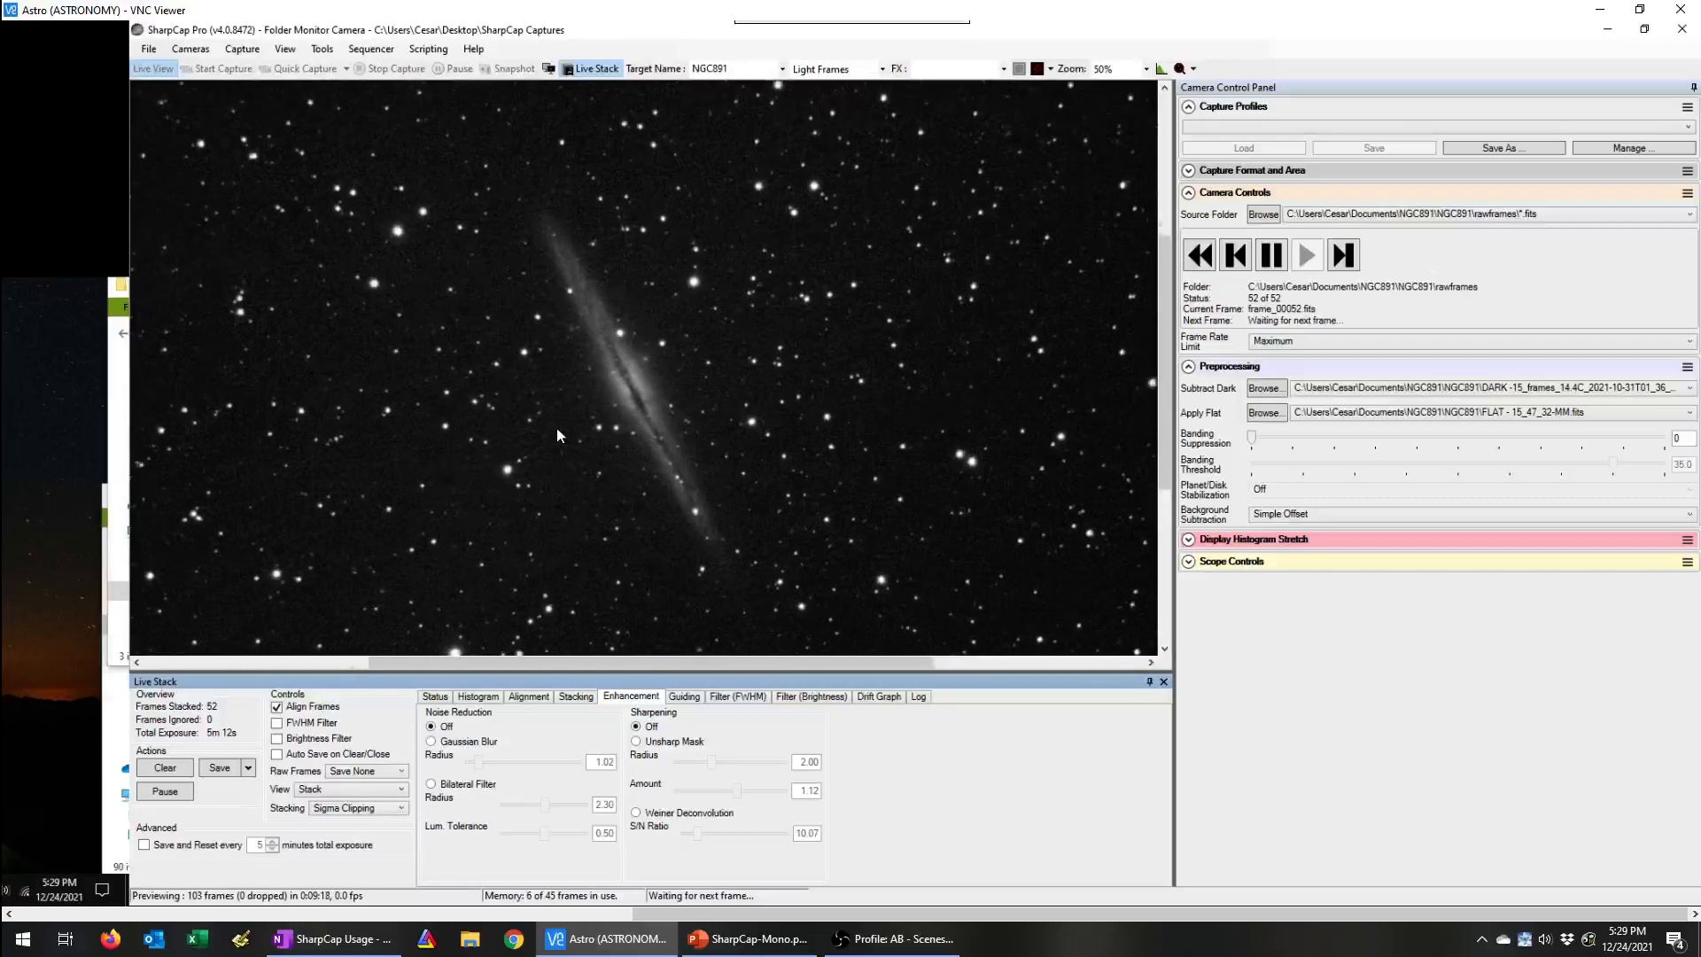
click(457, 742)
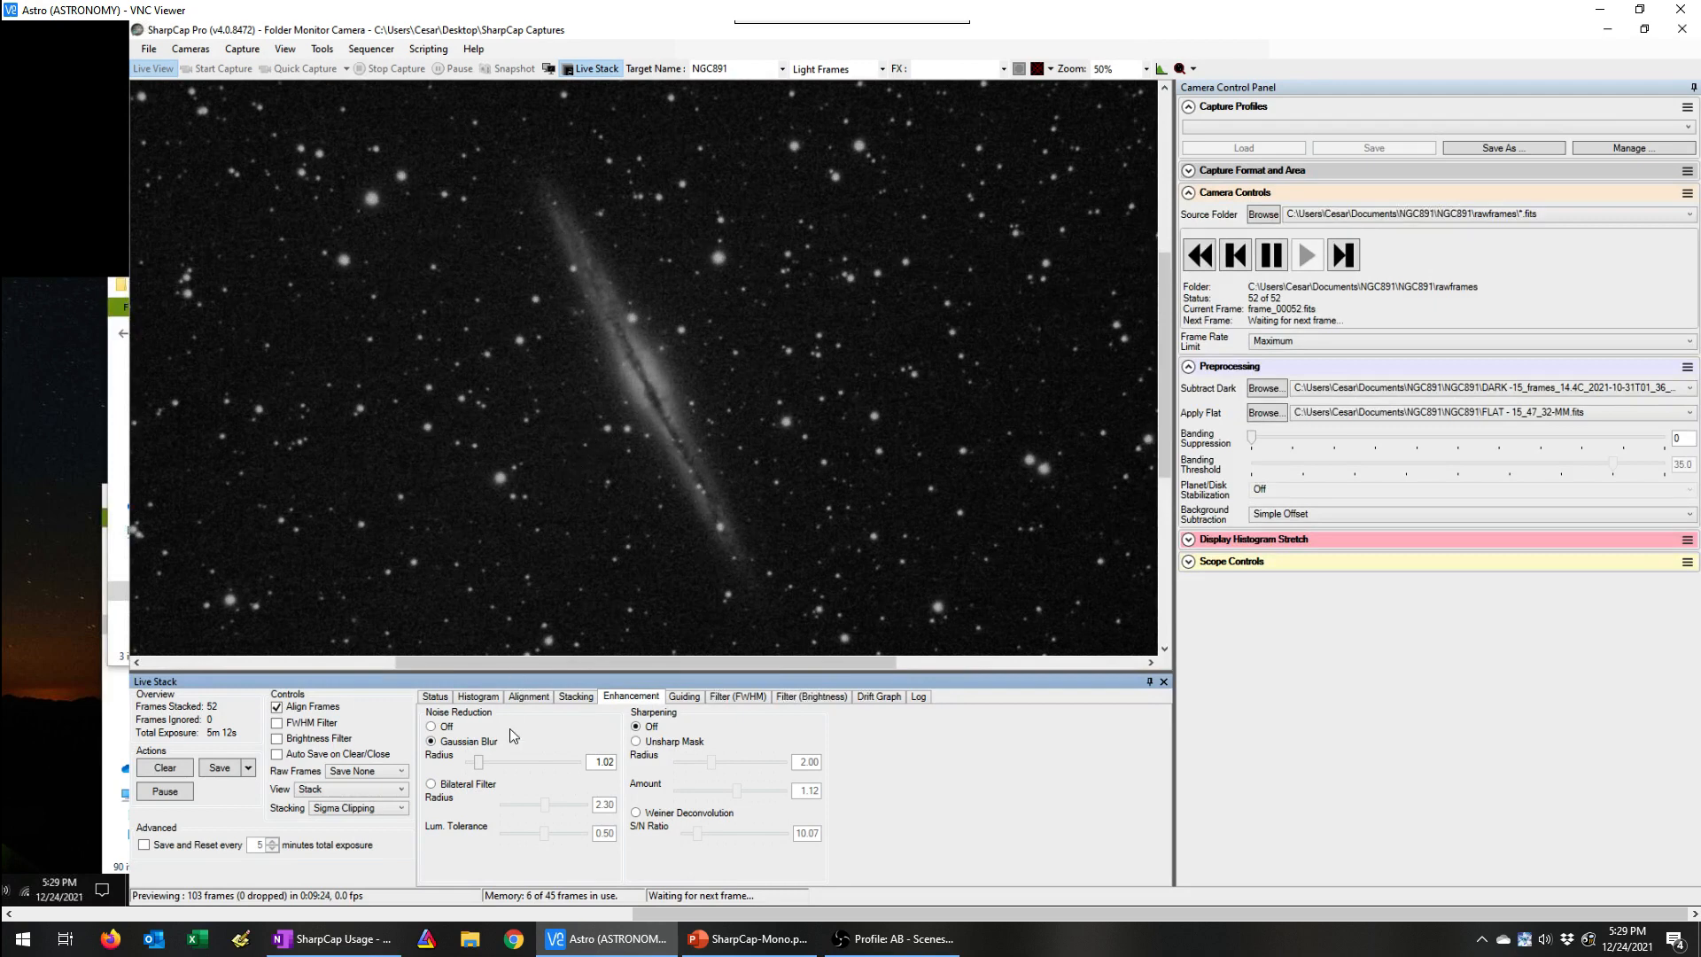
drag(479, 771, 537, 767)
drag(484, 764, 480, 766)
Step: Try the bilateral filter with radius 2.30 and luminance tolerance 0.49, compare it with Gaussian blur, and turn noise reduction off
click(431, 784)
drag(545, 806, 582, 806)
click(433, 785)
mouse_move(580, 808)
mouse_down()
mouse_move(547, 812)
mouse_move(578, 833)
mouse_up()
drag(578, 832, 543, 837)
click(432, 741)
click(432, 728)
Step: Compare Unsharp Mask, alone and combined with Gaussian blur, against Weiner Deconvolution, and turn noise reduction and sharpening off
click(637, 742)
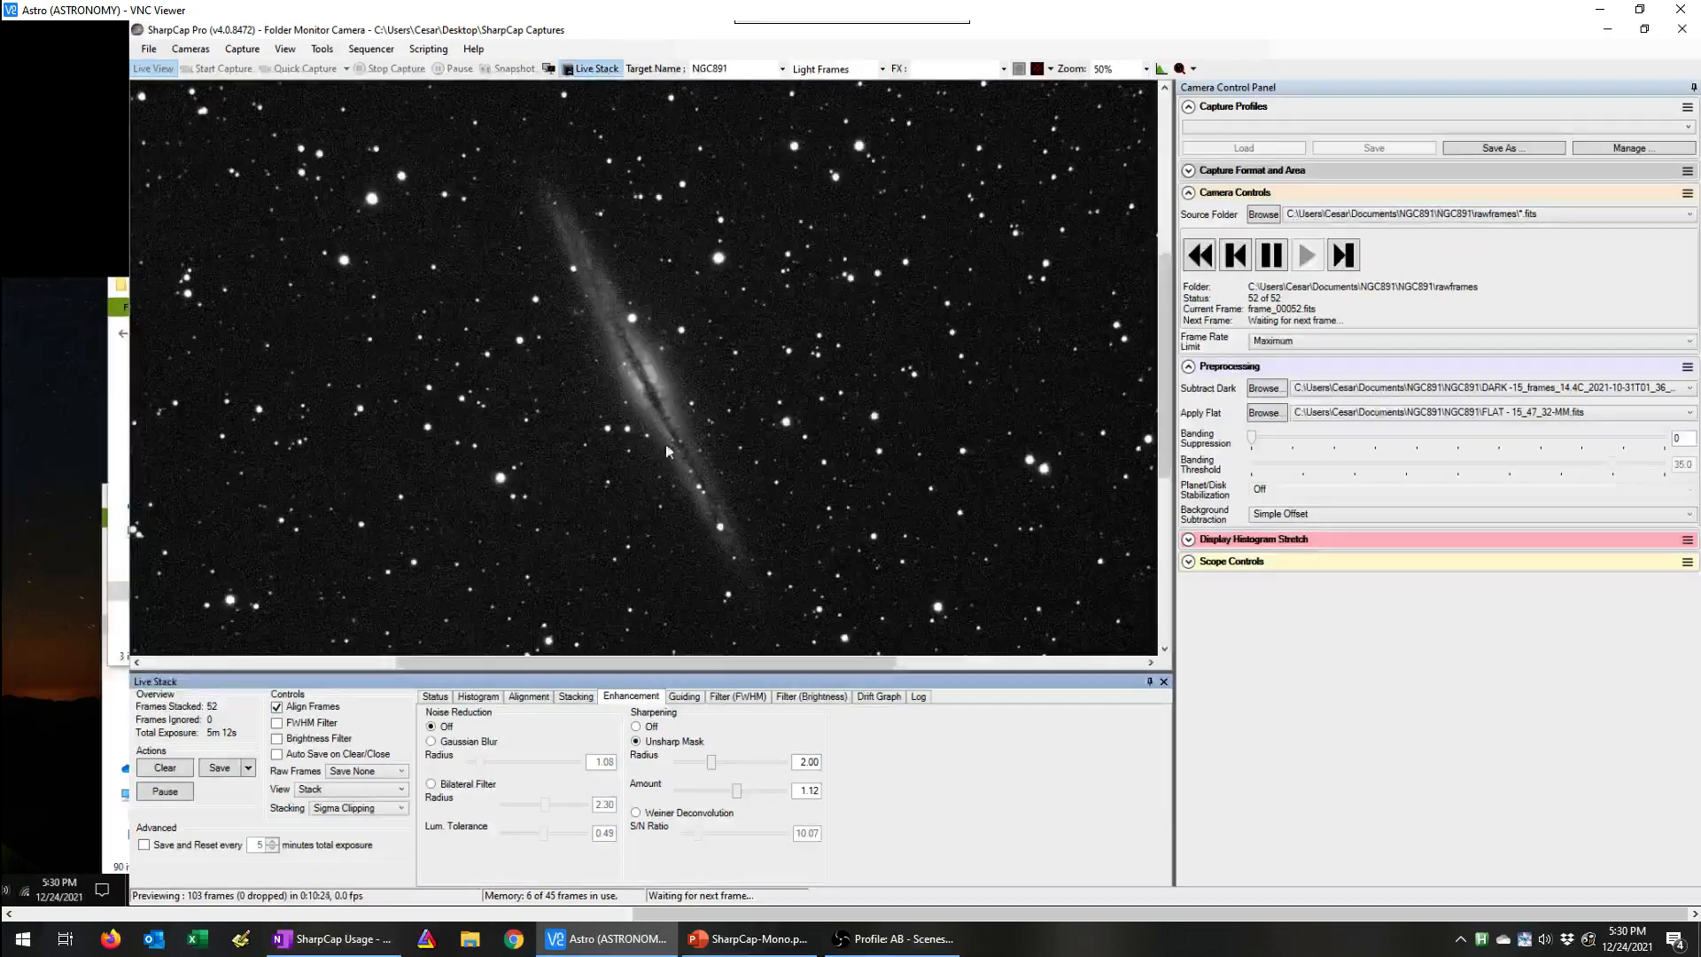
click(635, 726)
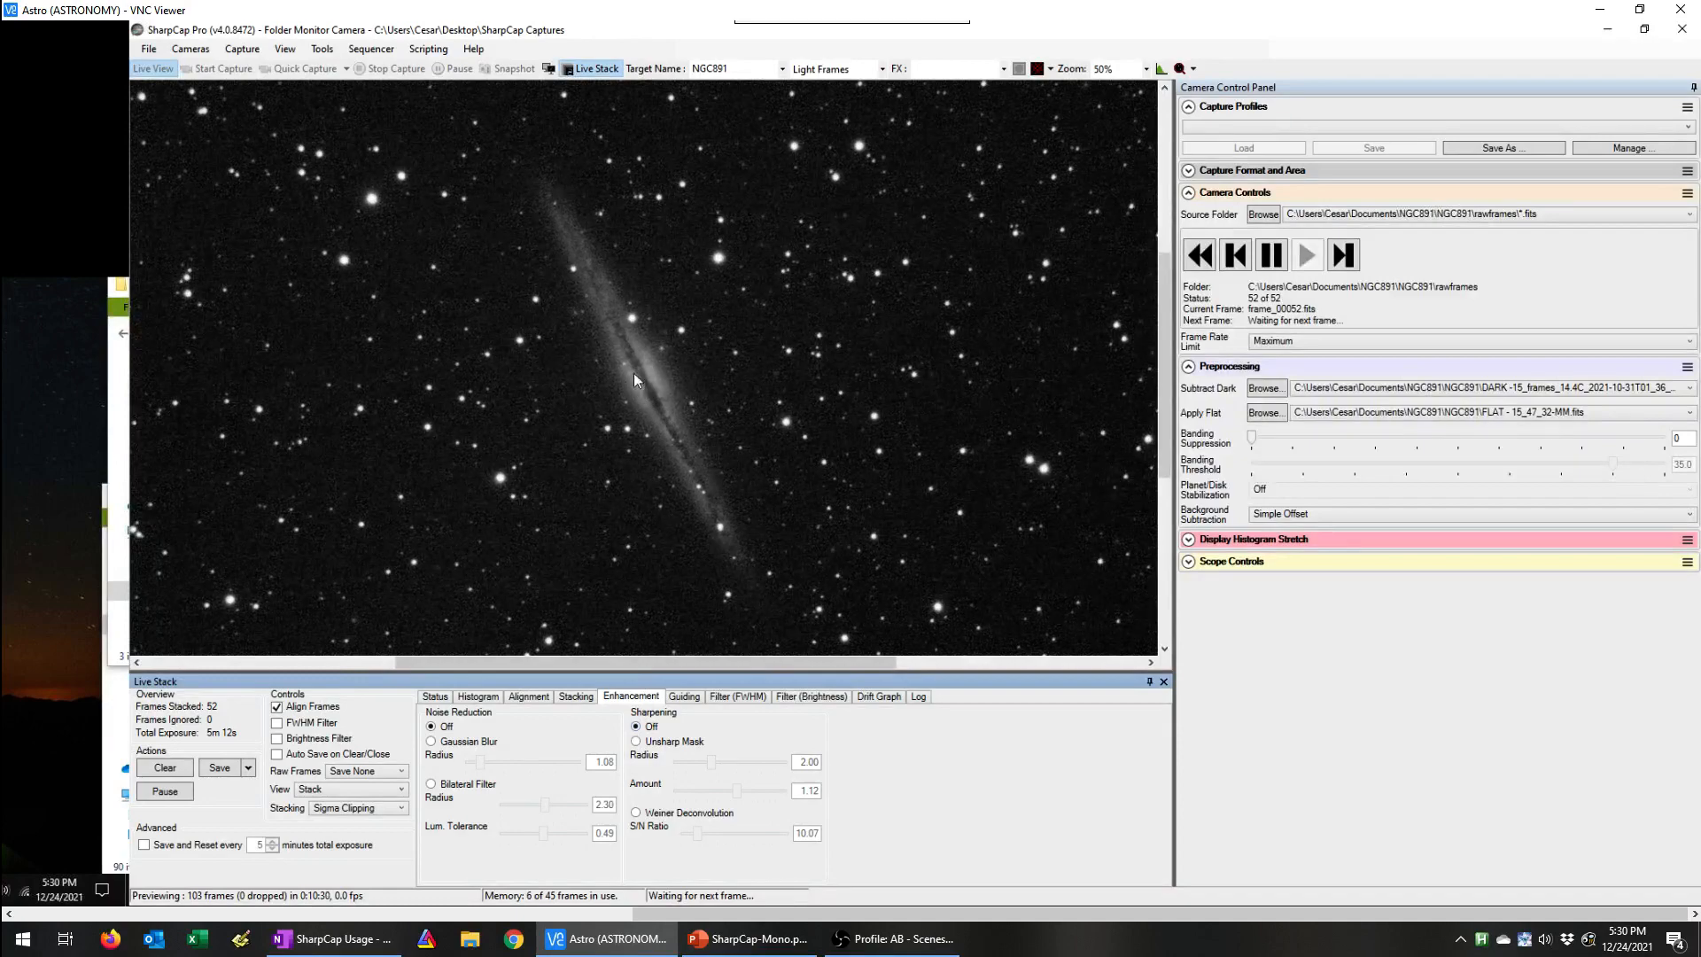
click(636, 740)
click(469, 743)
click(432, 727)
click(636, 814)
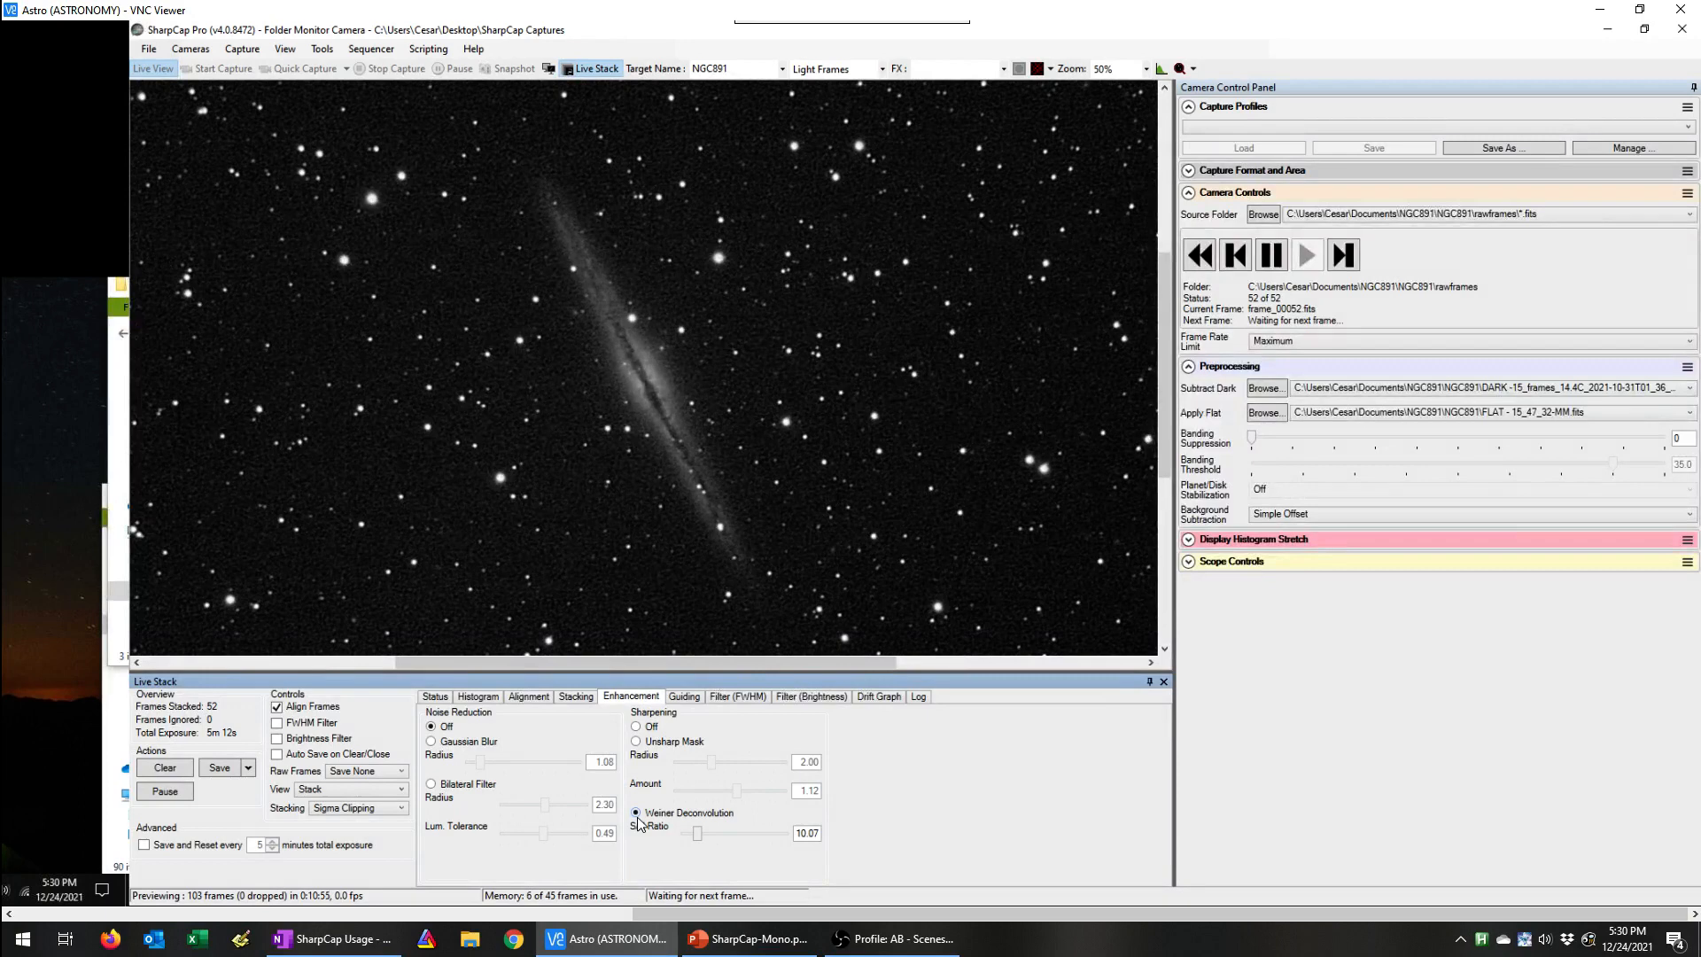
click(636, 728)
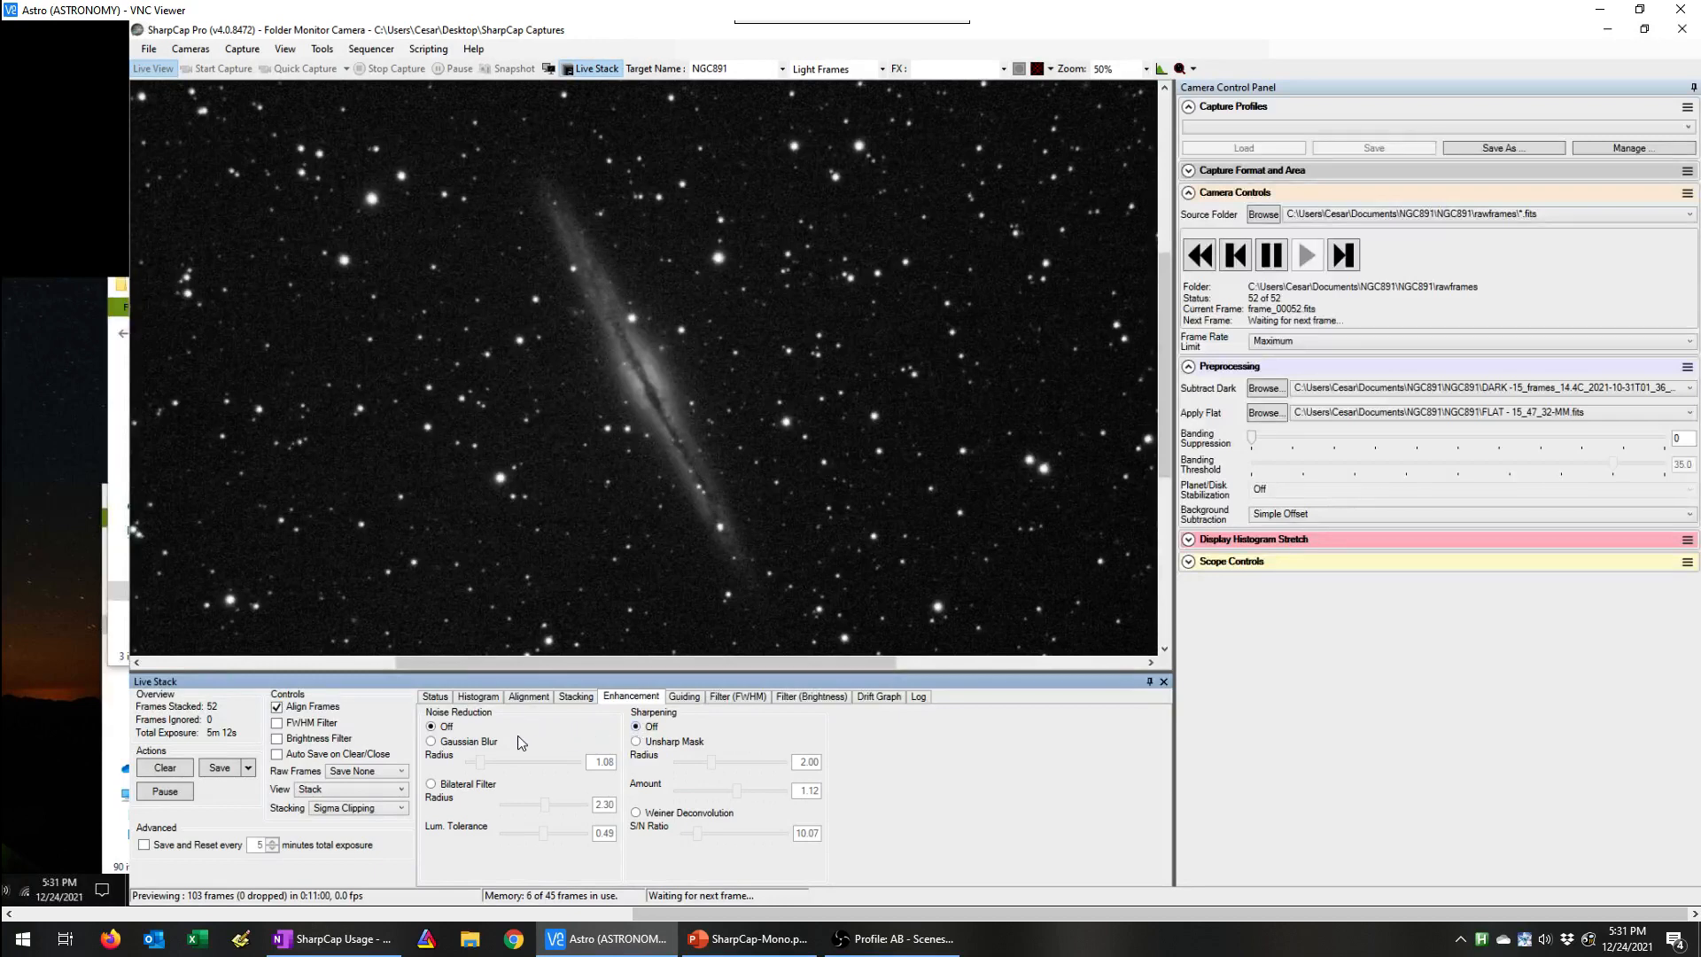
Step: Save the stack exactly as seen with Gaussian blur noise reduction at radius 2.04, and turn noise reduction off again
click(461, 747)
drag(483, 763, 508, 764)
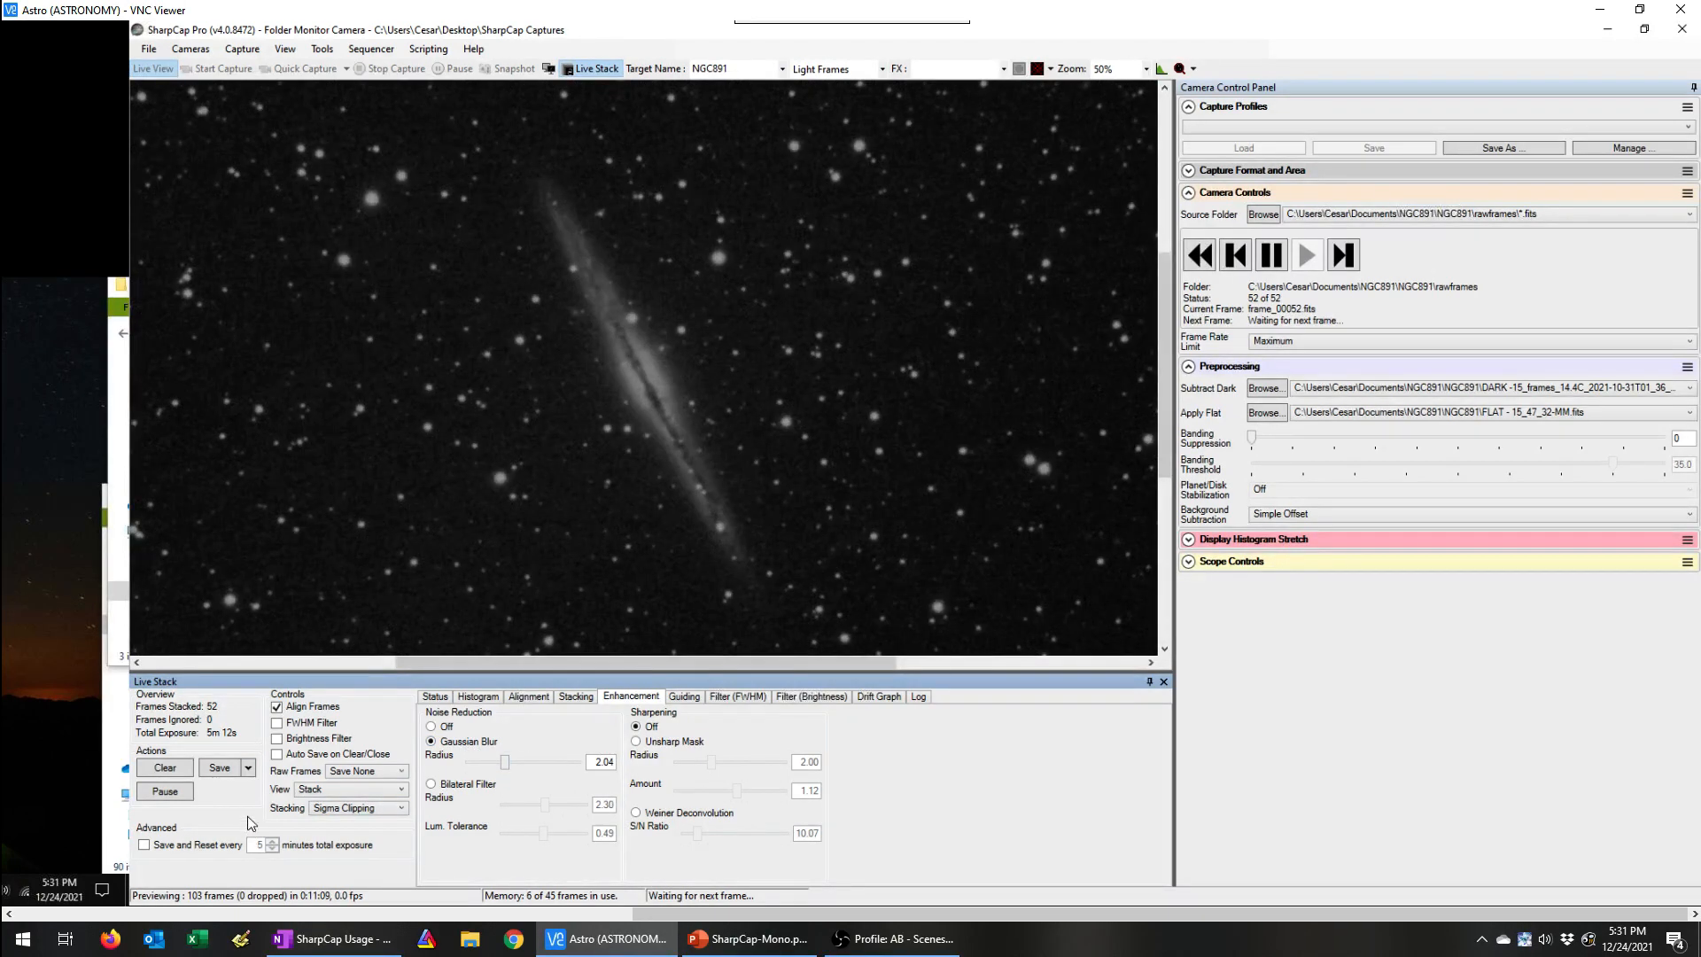
click(249, 769)
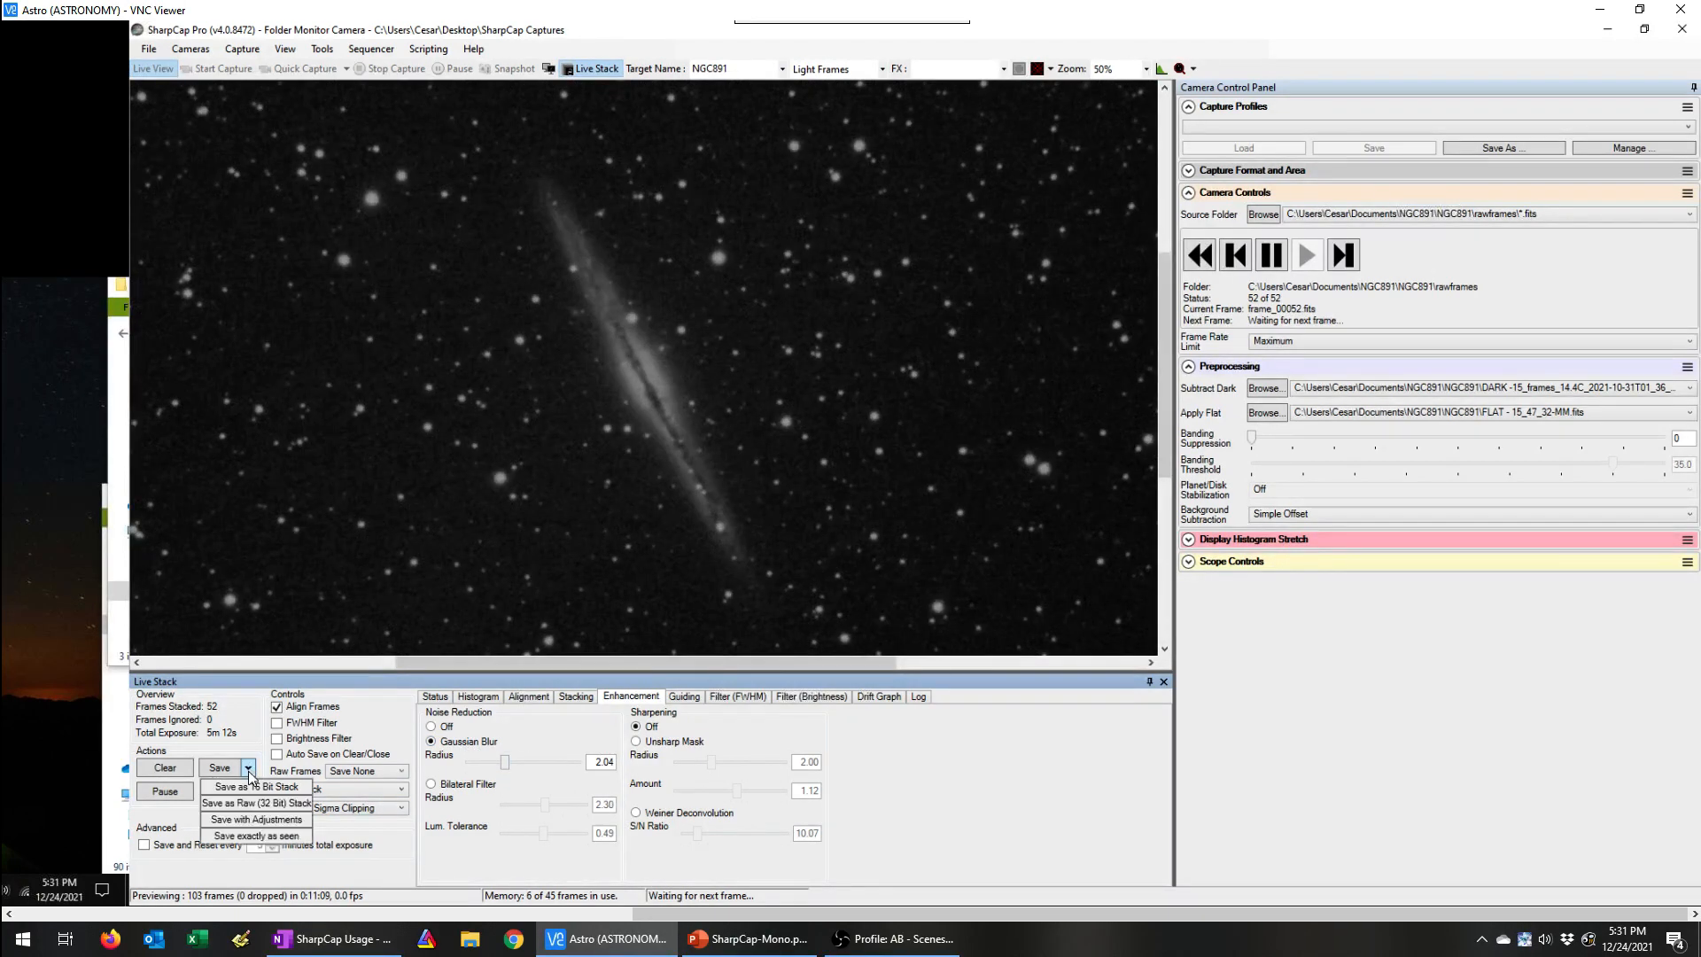
click(246, 838)
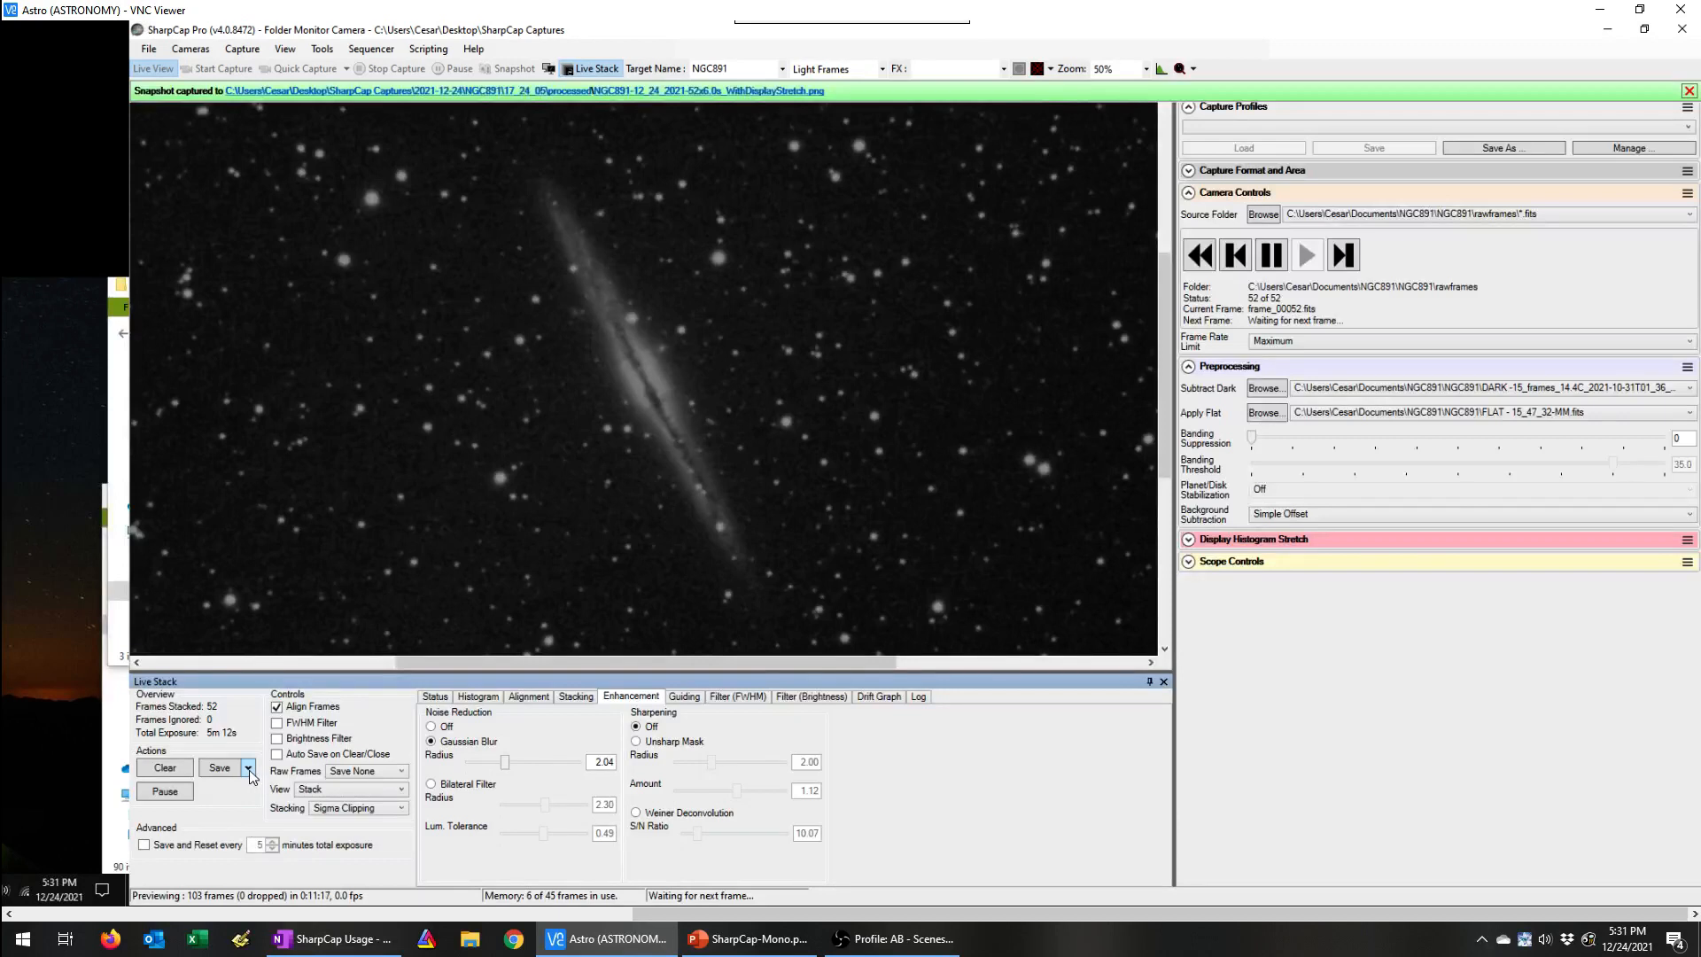
click(450, 728)
Step: Examine the FWHM and brightness filter histories of the stacked frames and return to the stack's histogram
click(727, 698)
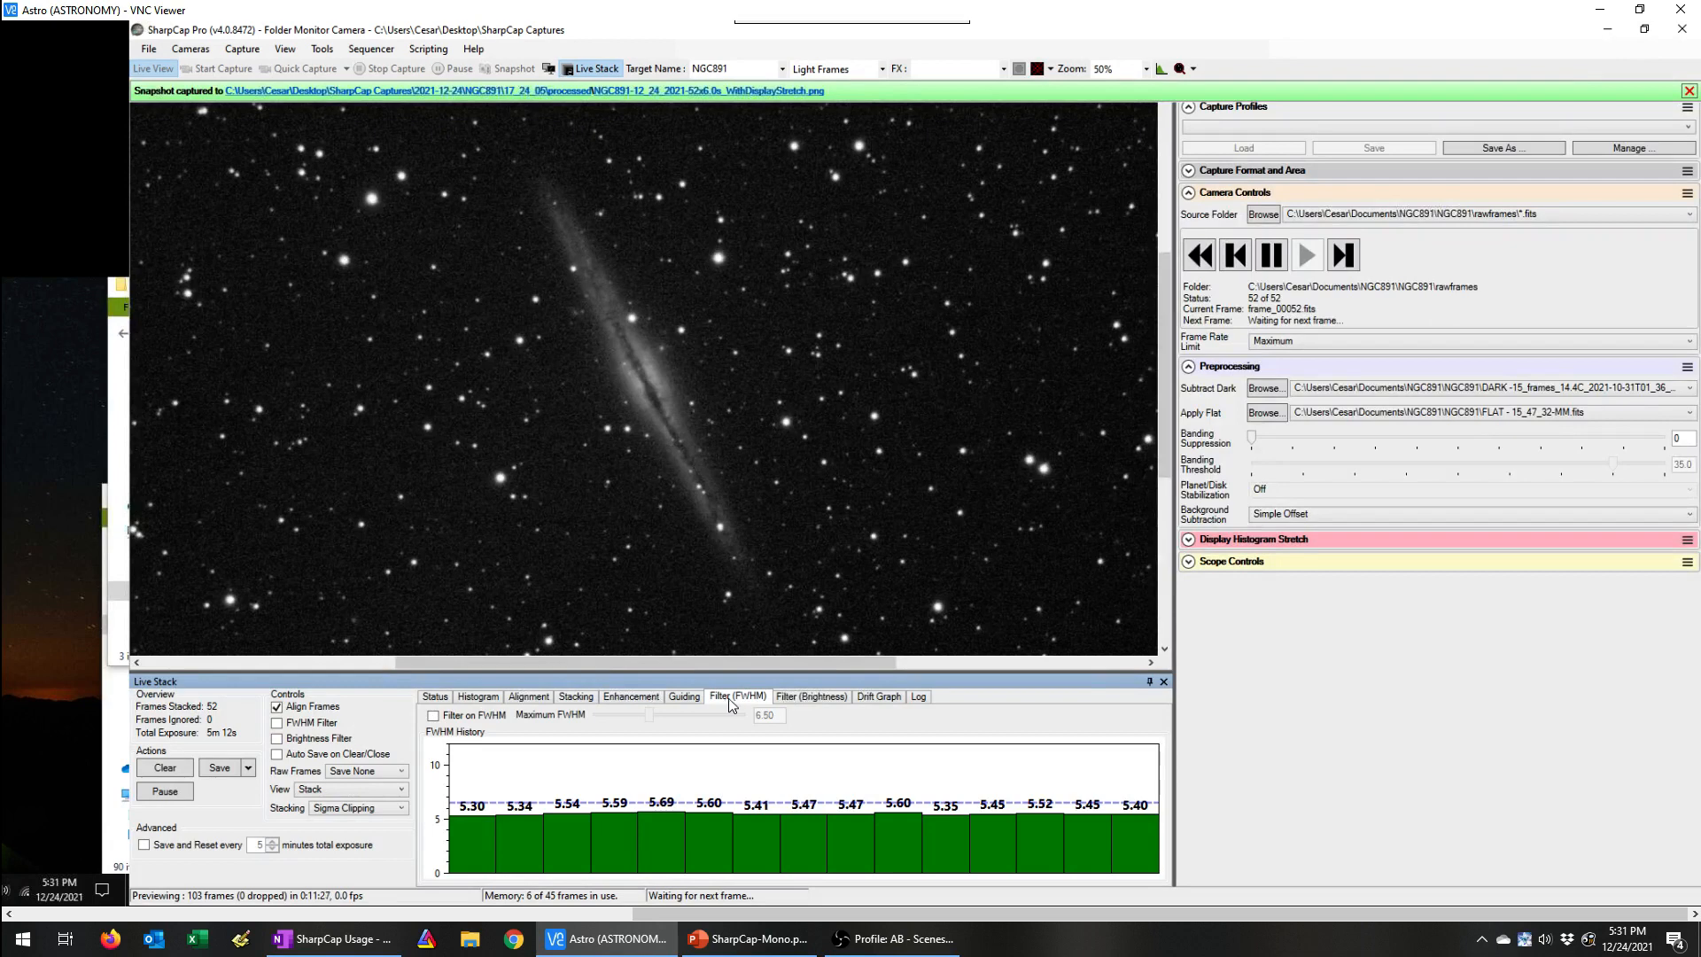
click(787, 700)
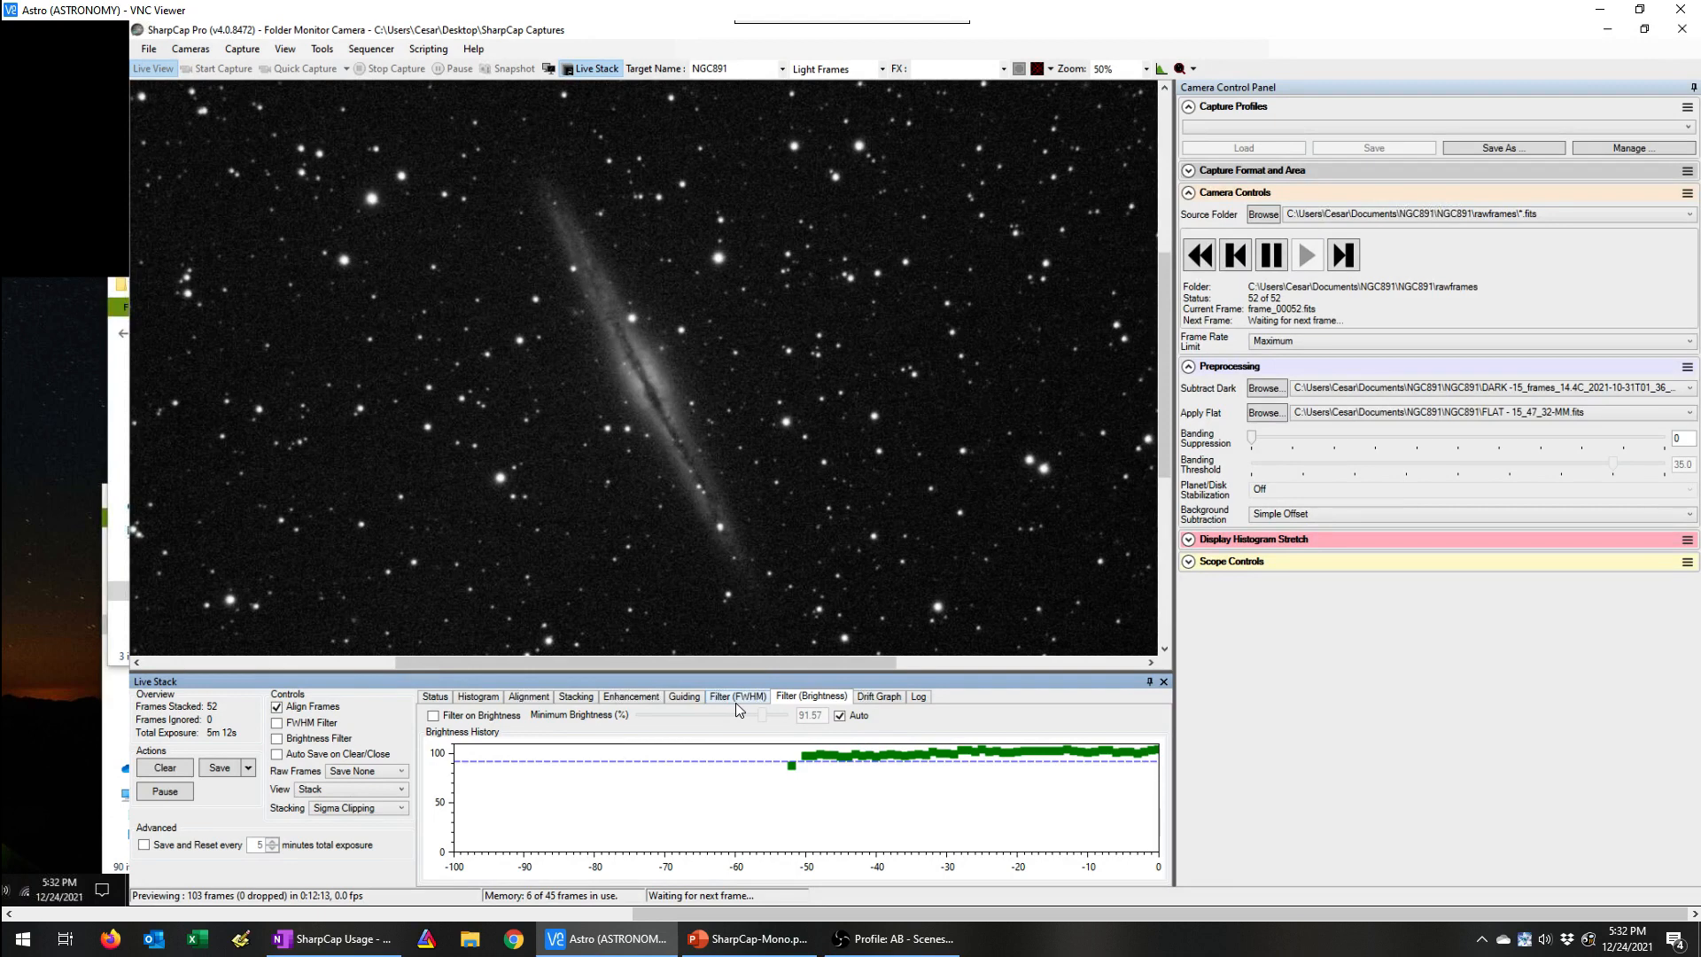
click(478, 697)
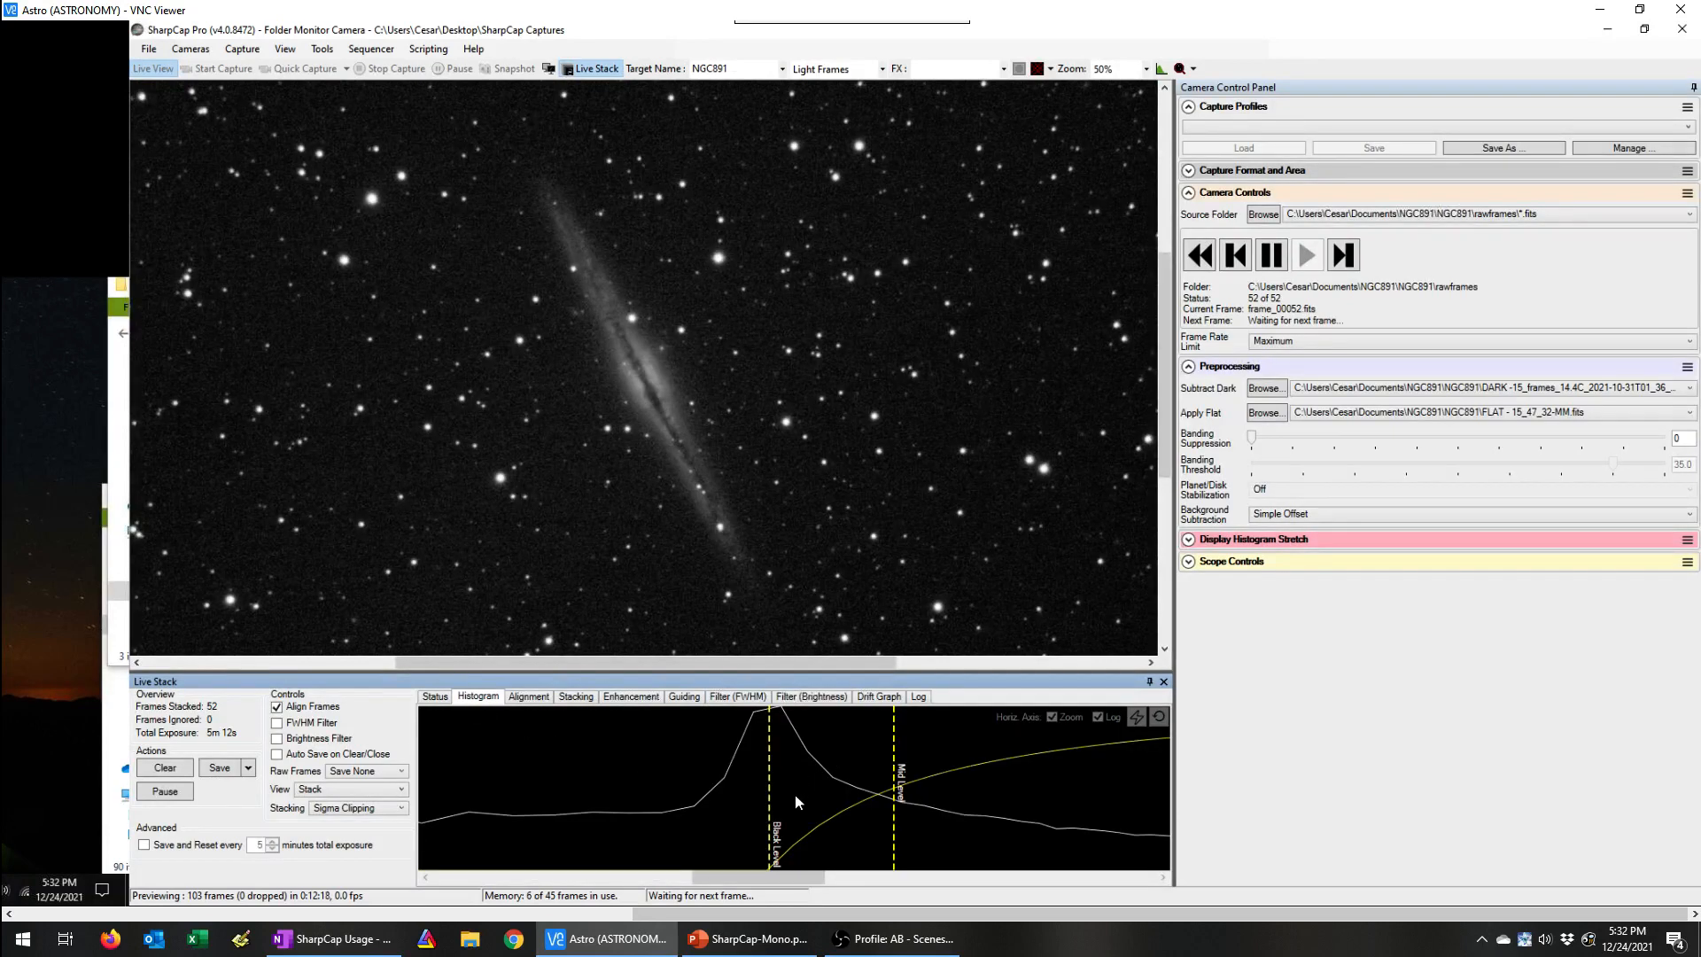
Step: Switch to the SharpCap-Mono.pptx presentation in PowerPoint and show the "For More Help" slide
click(753, 937)
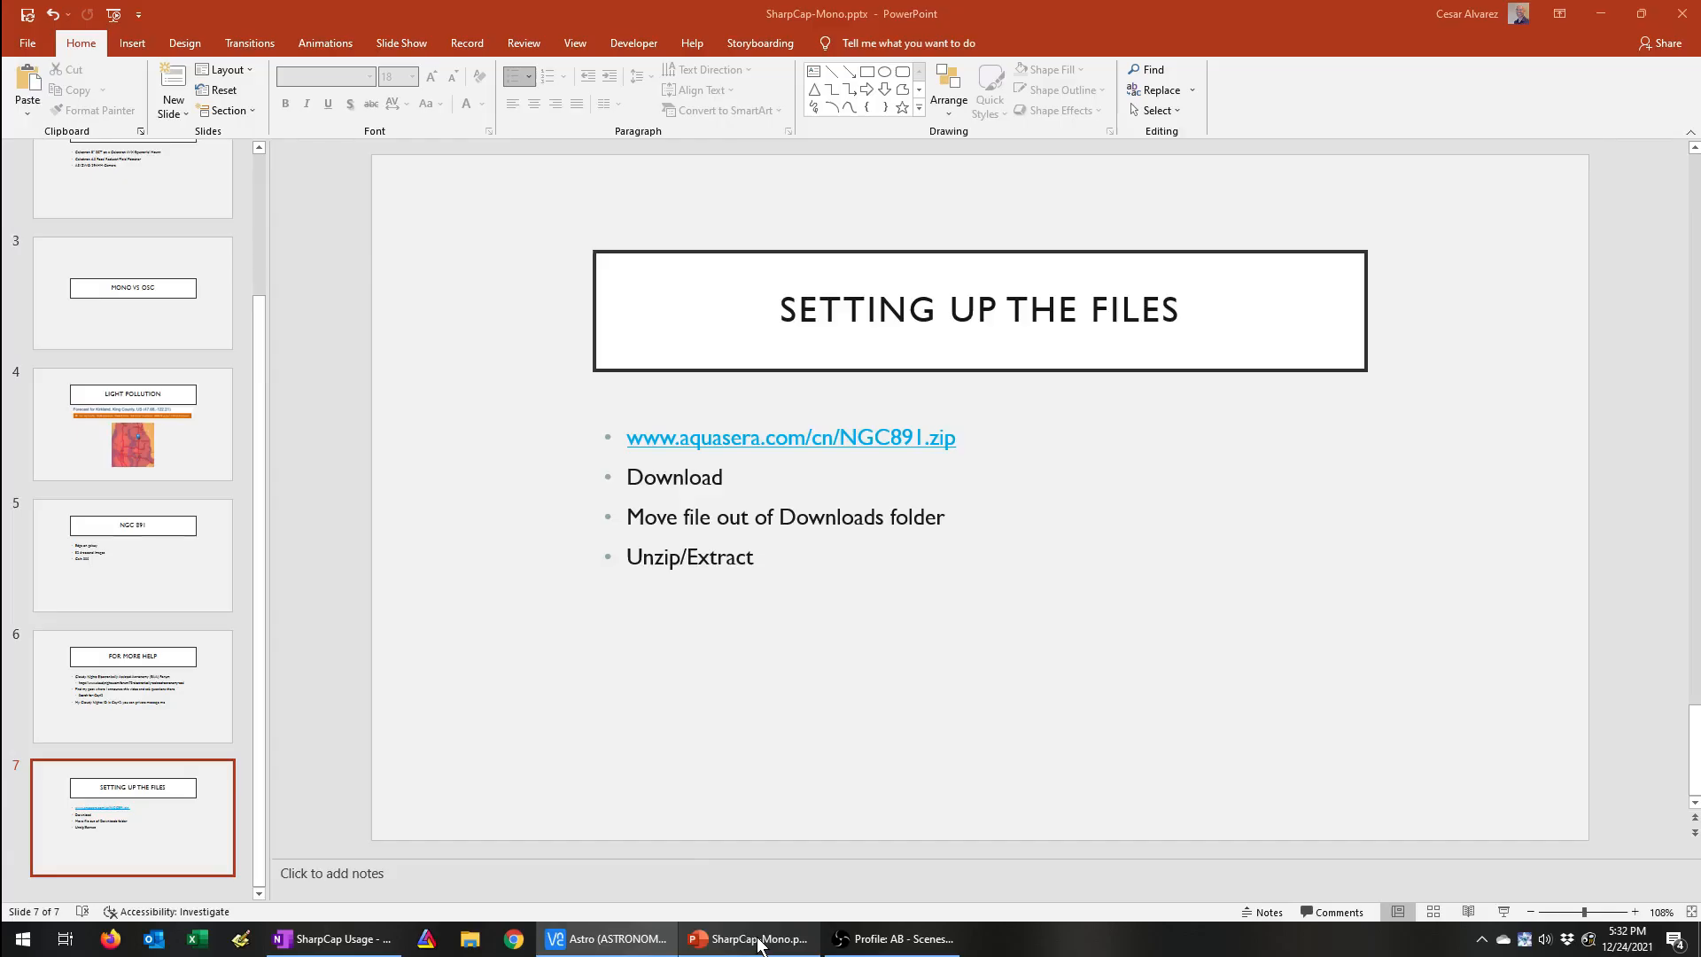
click(213, 716)
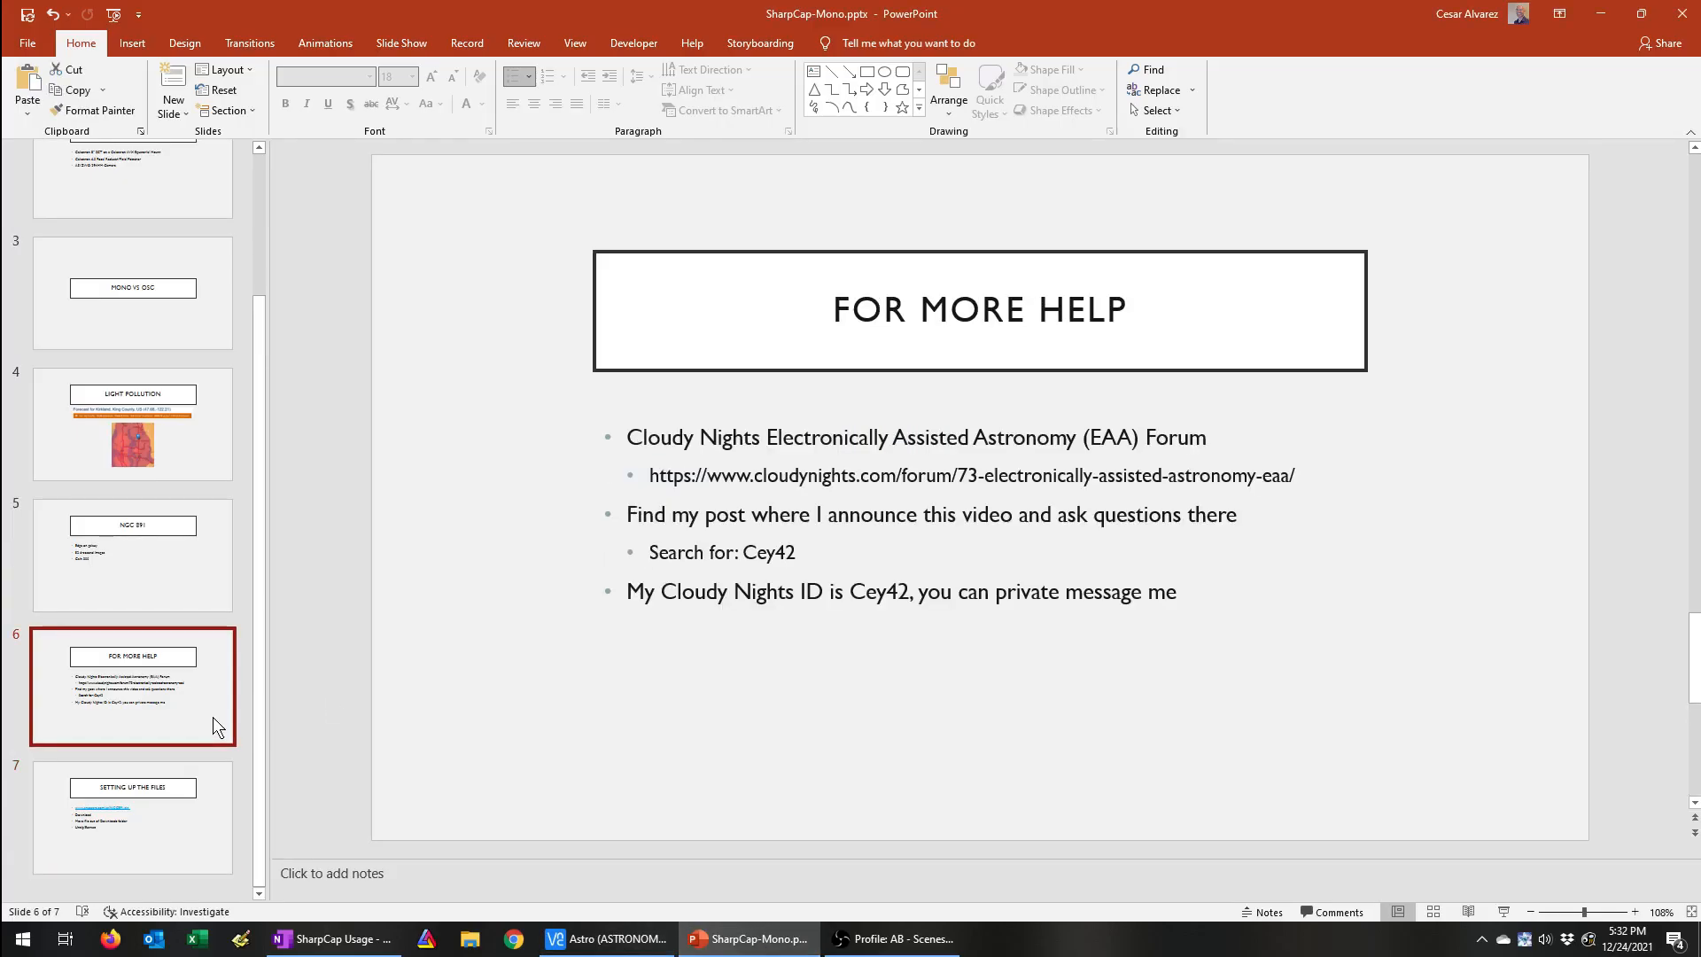